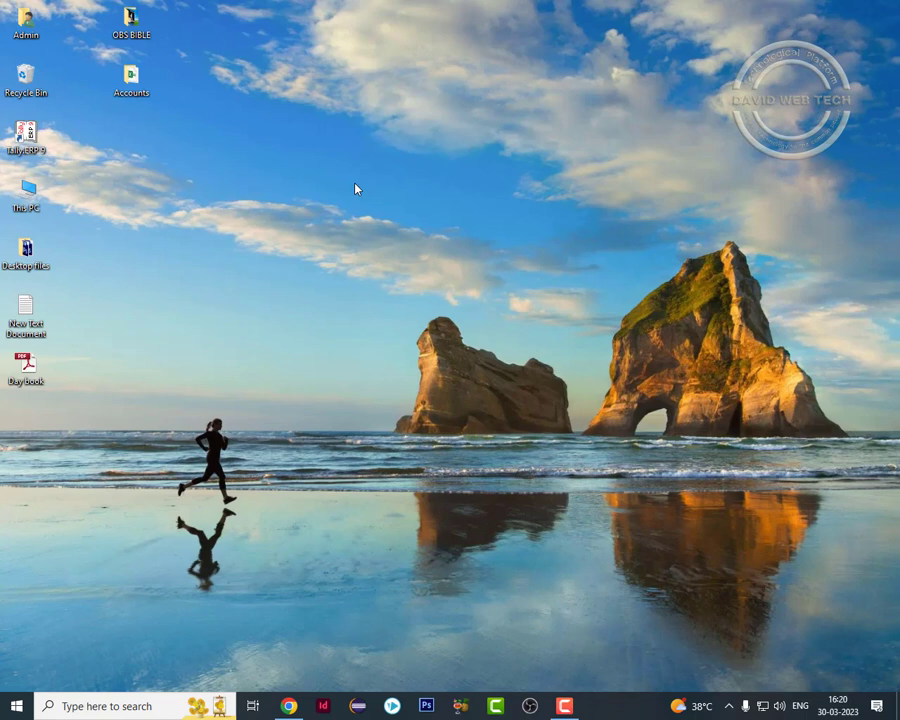
right_click(155, 173)
left_click(180, 208)
mouse_move(288, 706)
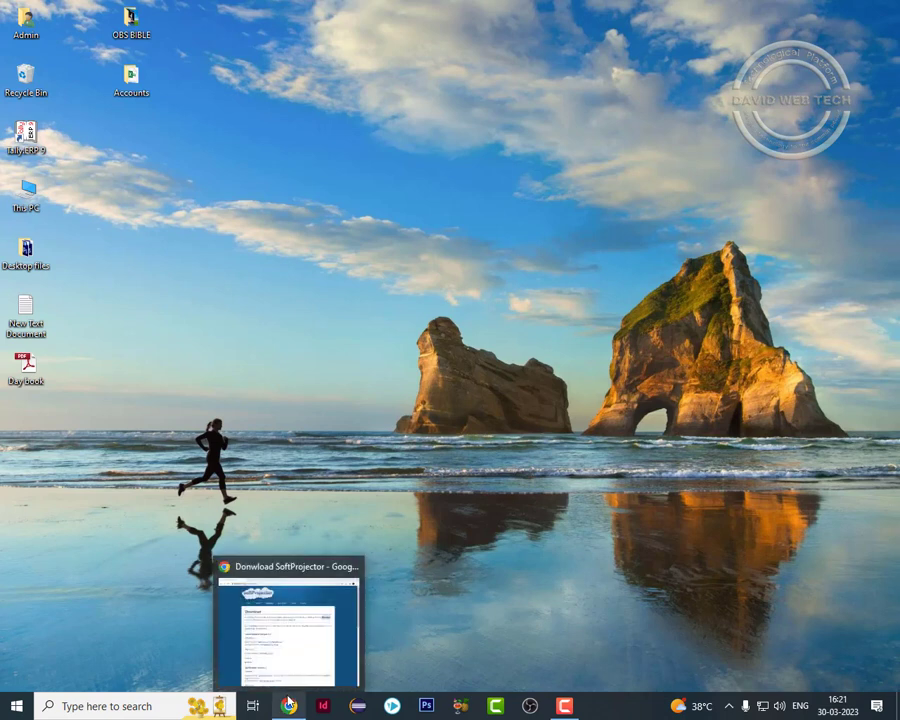
right_click(146, 307)
left_click(176, 342)
Switch to Chrome, open the SoftProjector download page, and download the Windows zip archive SoftProjector_2.1_Win.zip.
key("alt+Tab")
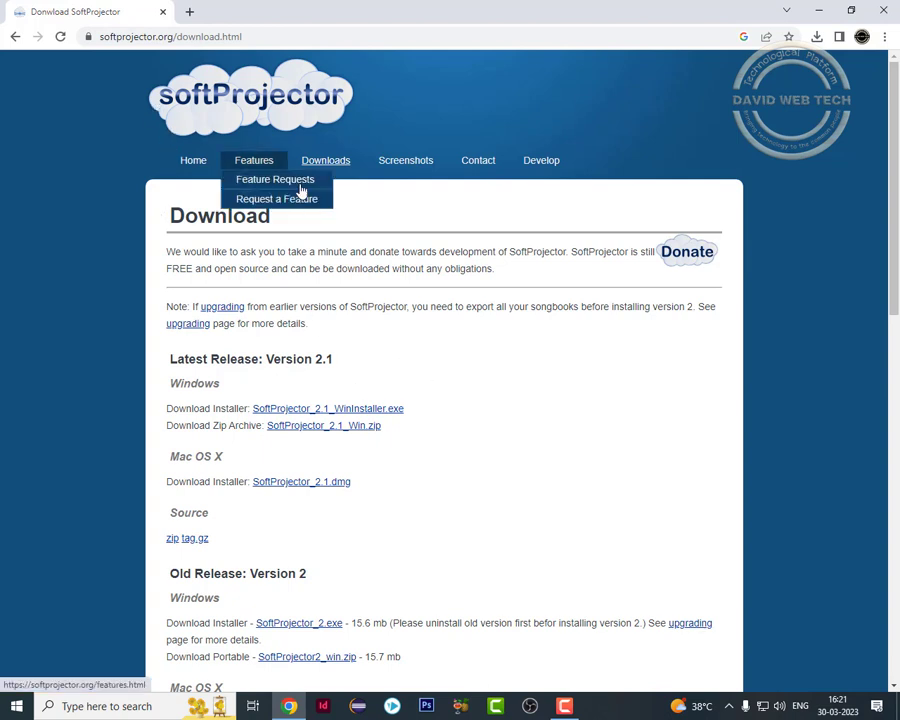
mouse_move(333, 172)
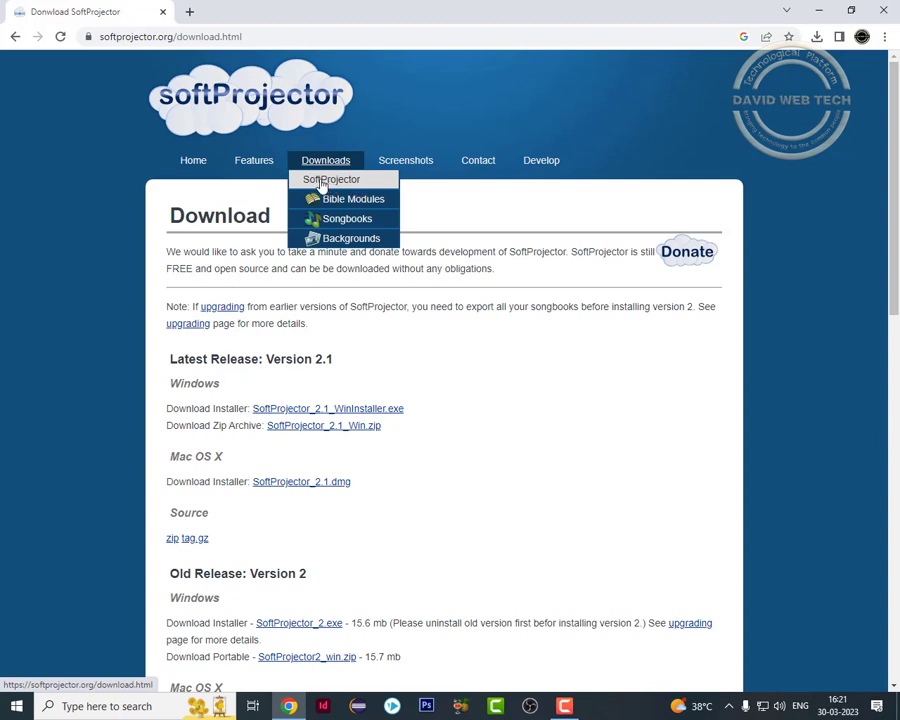
left_click(321, 183)
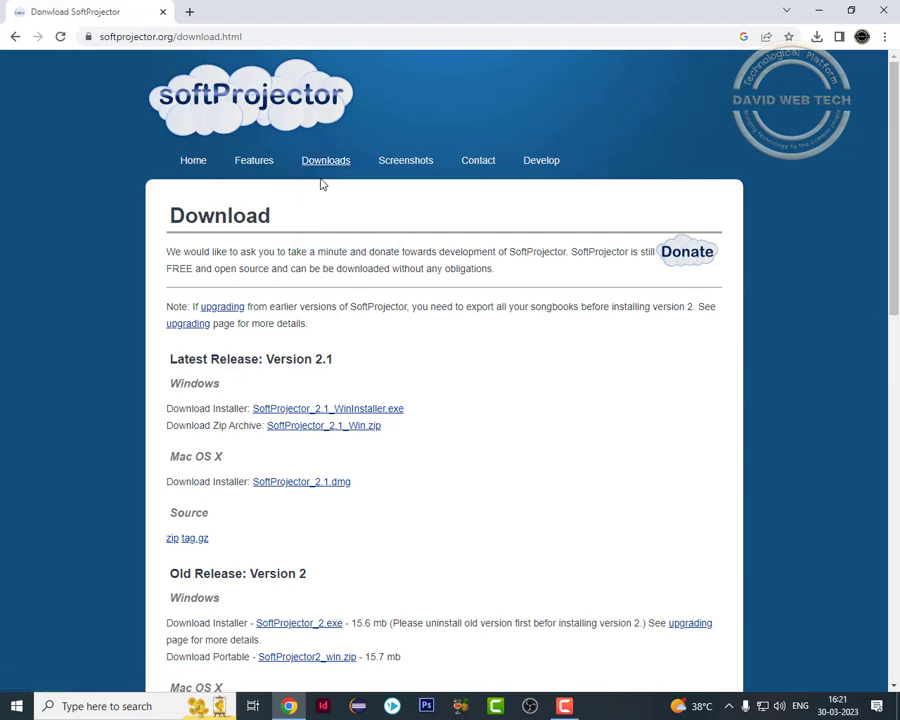
scroll(410, 470, "down", 2)
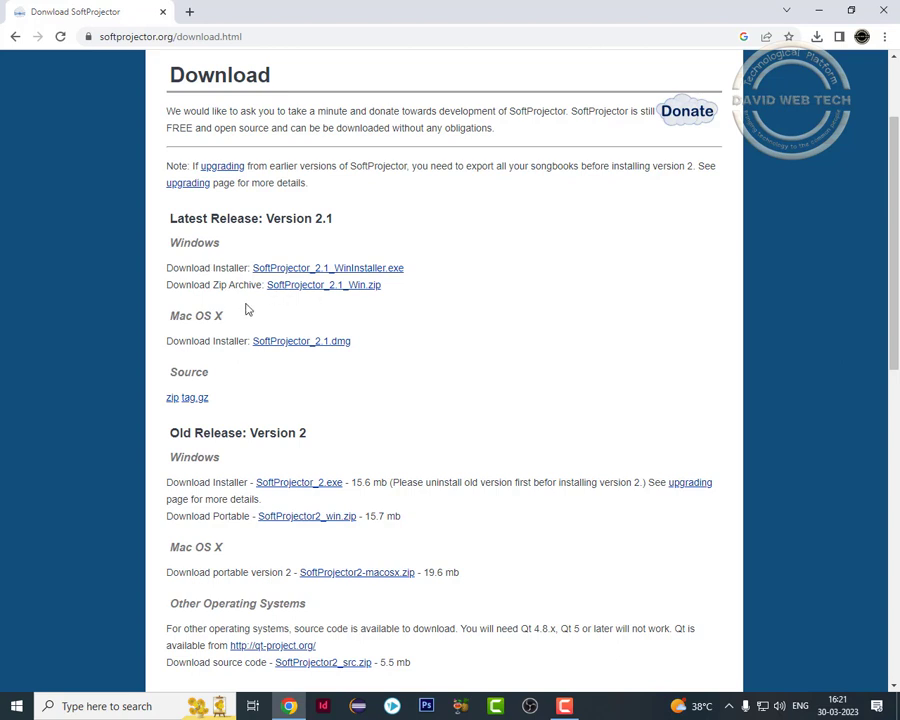
left_click(317, 287)
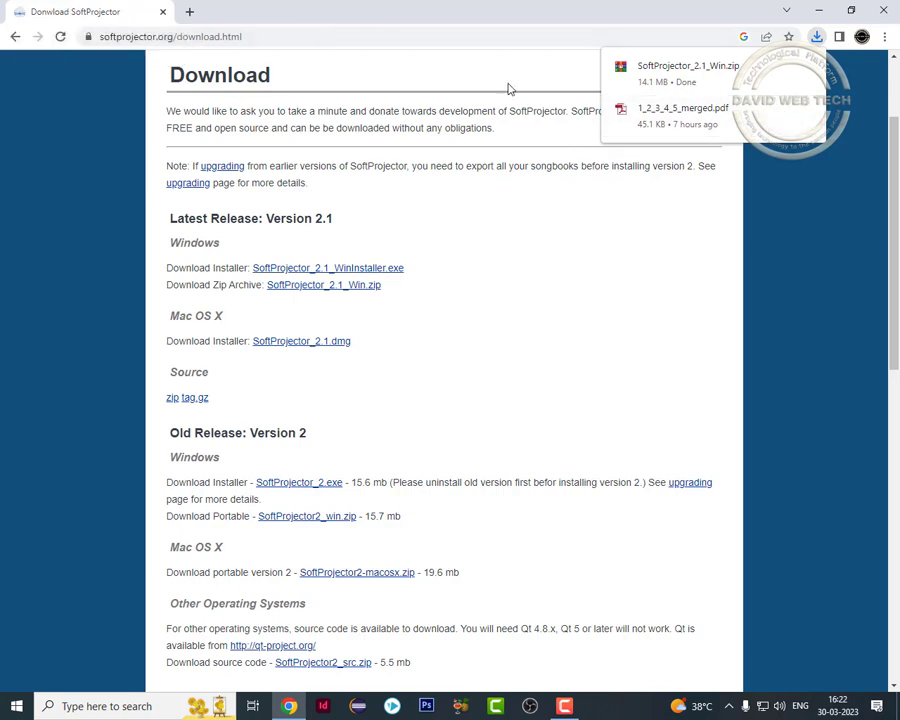
Locate the downloaded SoftProjector_2.1_Win archive in its folder and cut it for moving.
key("ctrl+j")
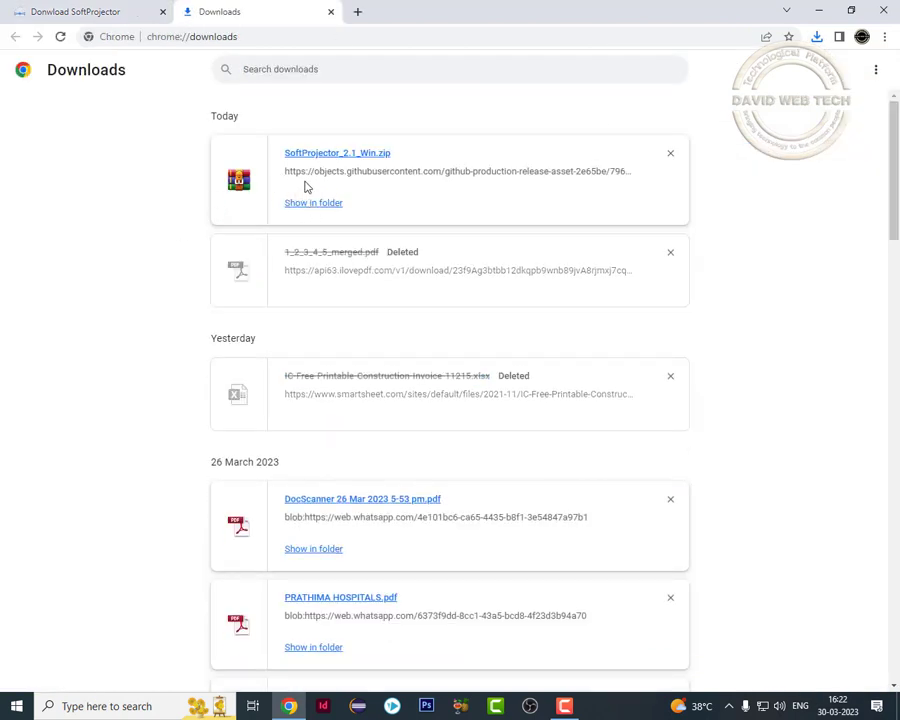
left_click(316, 204)
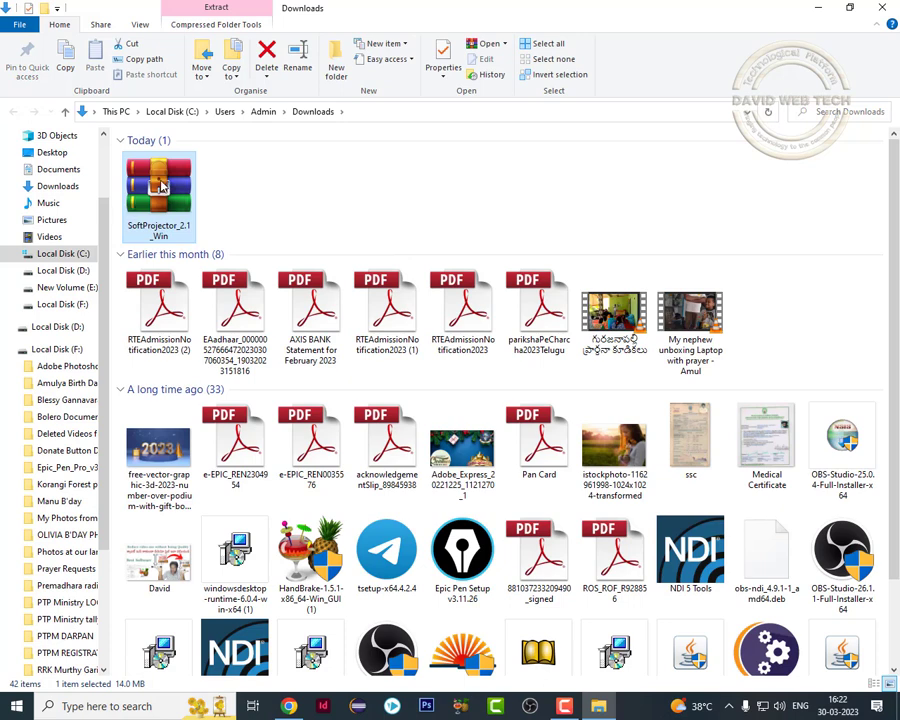
right_click(161, 186)
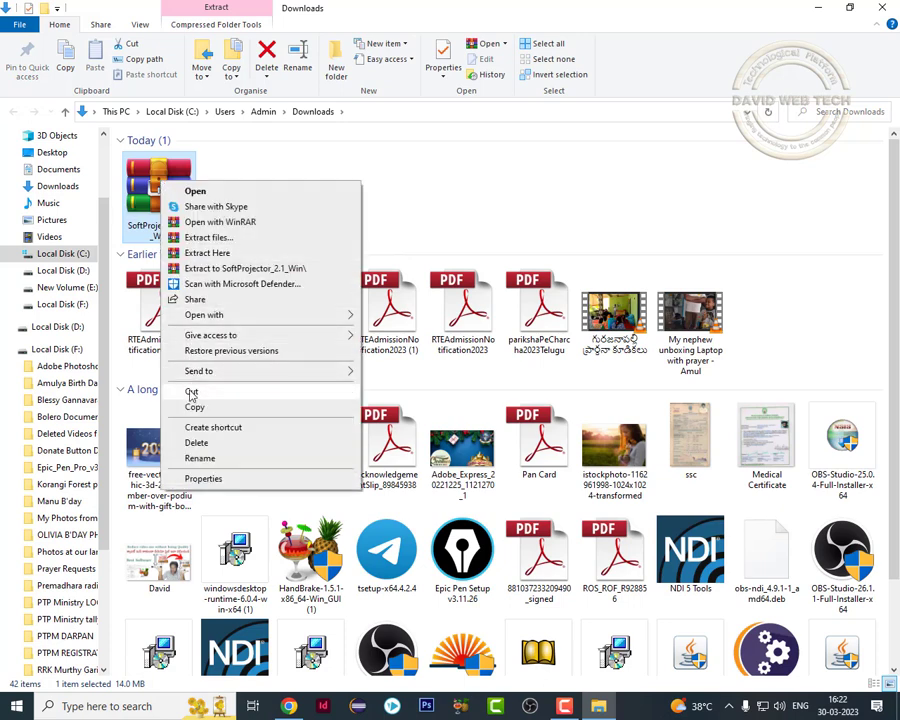
left_click(190, 393)
Minimize the open windows and create a new folder on the desktop, keeping its default name.
left_click(820, 8)
left_click(822, 11)
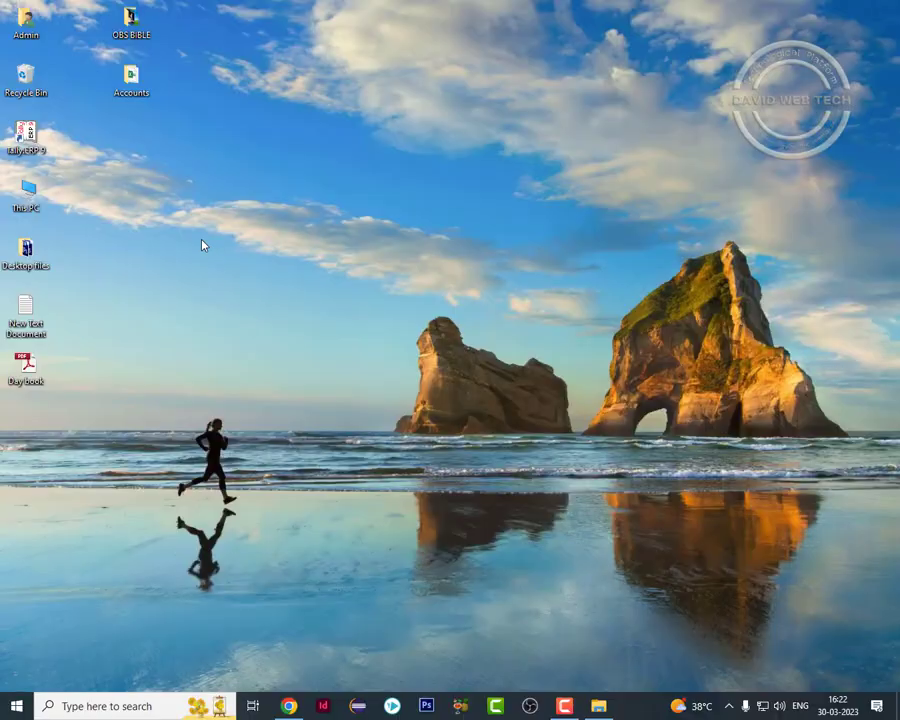
right_click(148, 176)
mouse_move(287, 285)
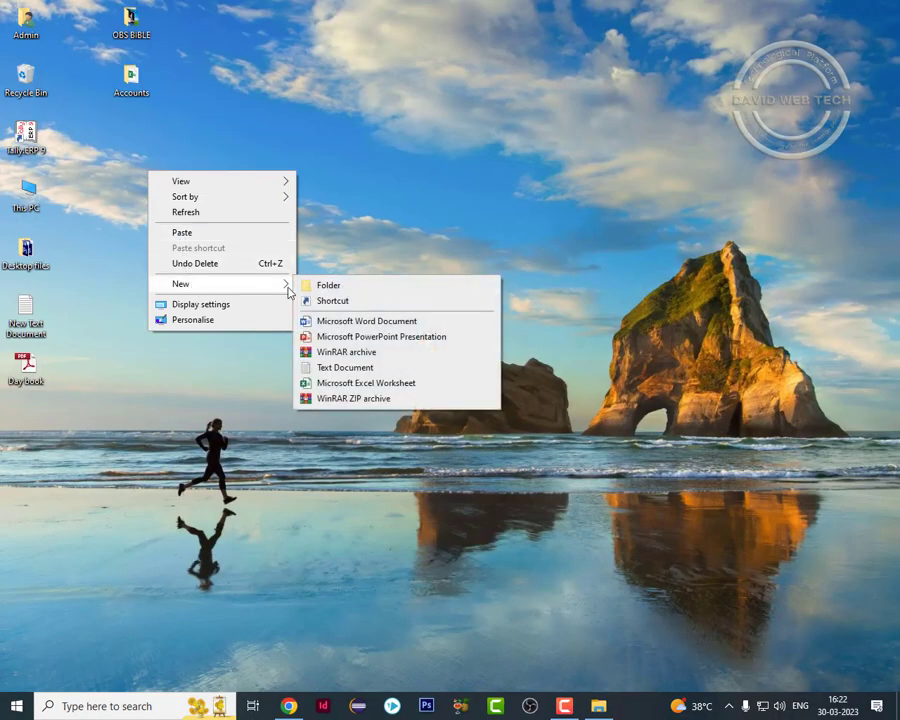
left_click(320, 285)
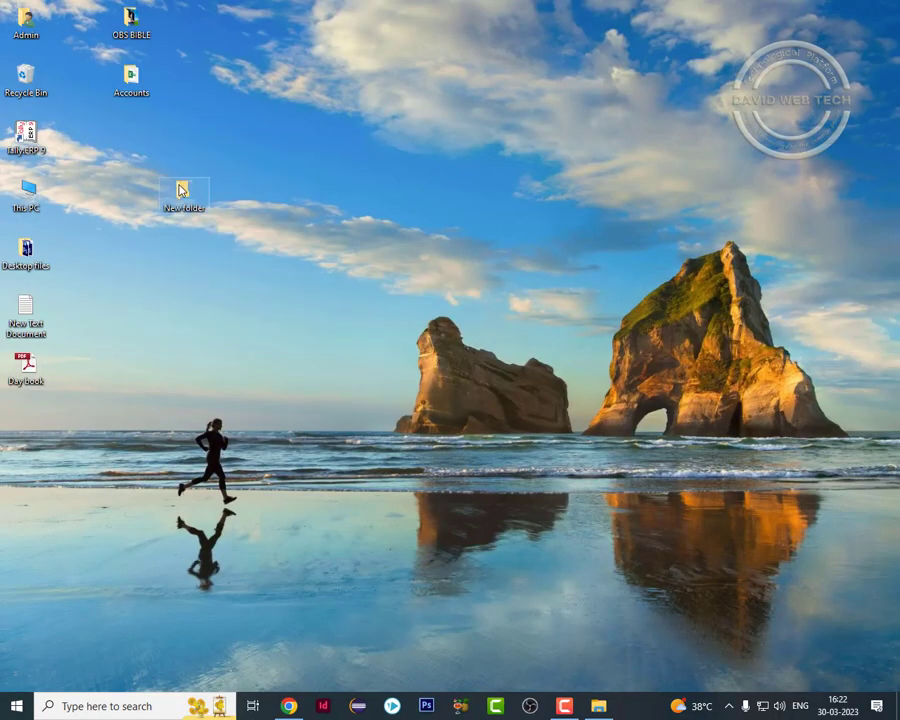
Paste the cut SoftProjector_2.1_Win archive into the new desktop folder and refresh the folder view.
double_click(182, 190)
right_click(181, 185)
left_click(210, 283)
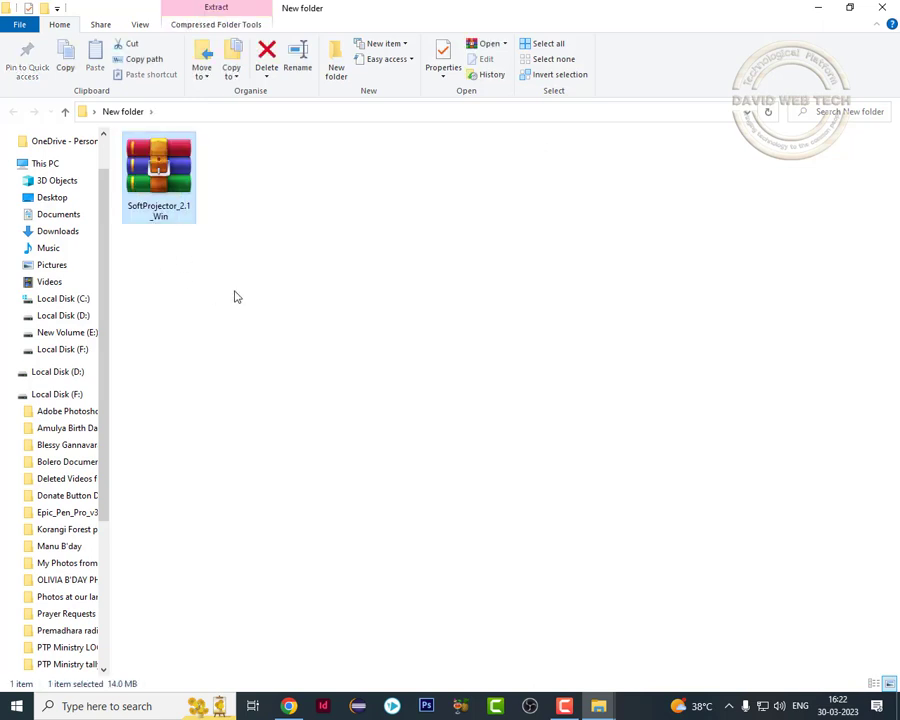
right_click(248, 195)
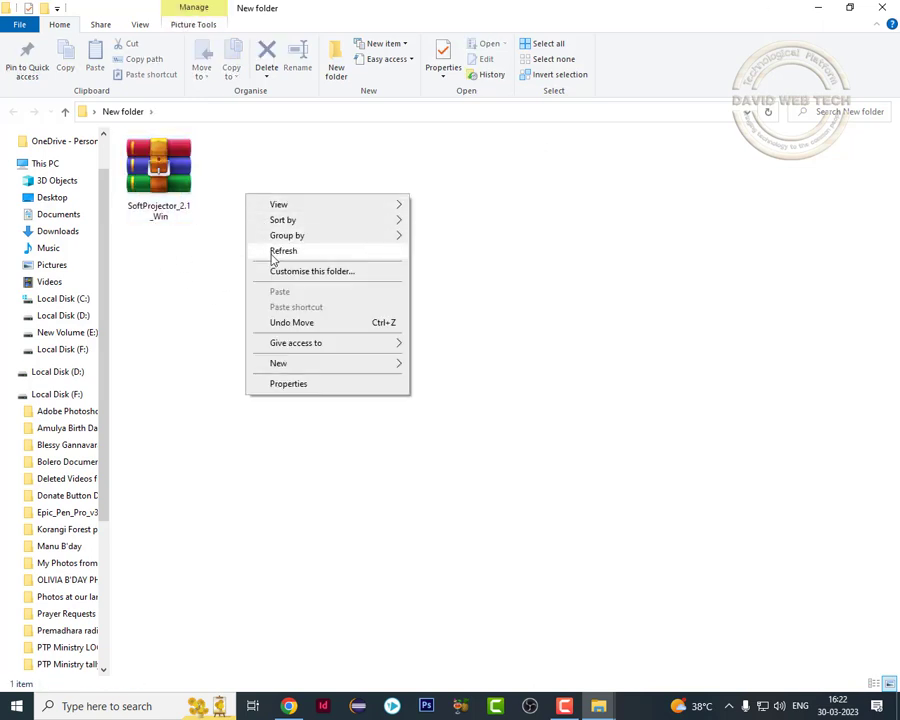
left_click(272, 251)
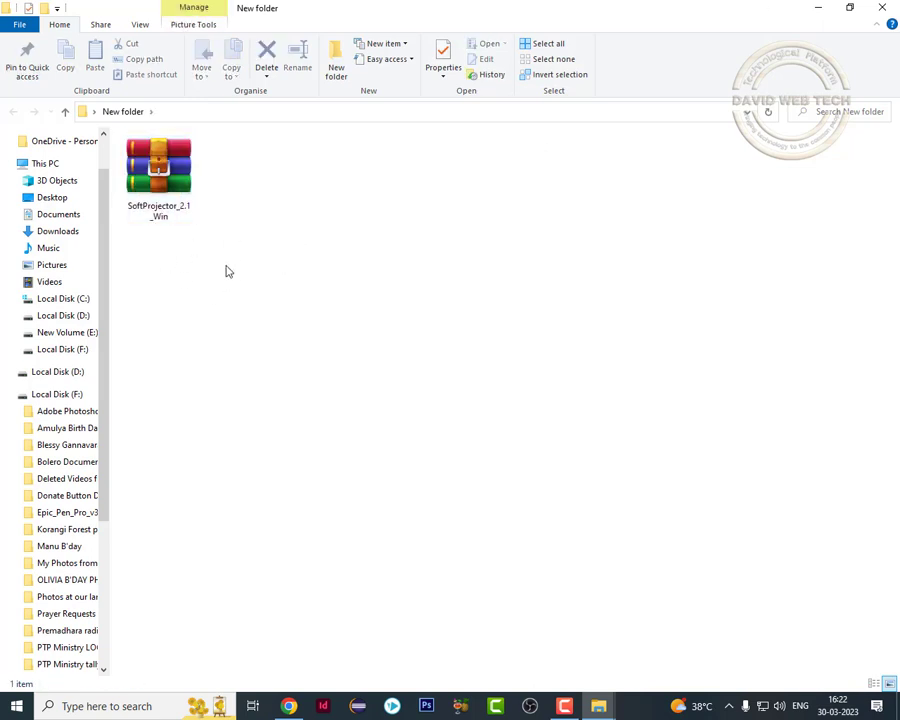
Extract the SoftProjector_2.1_Win archive directly into the current folder and delete the archive file.
left_click(150, 183)
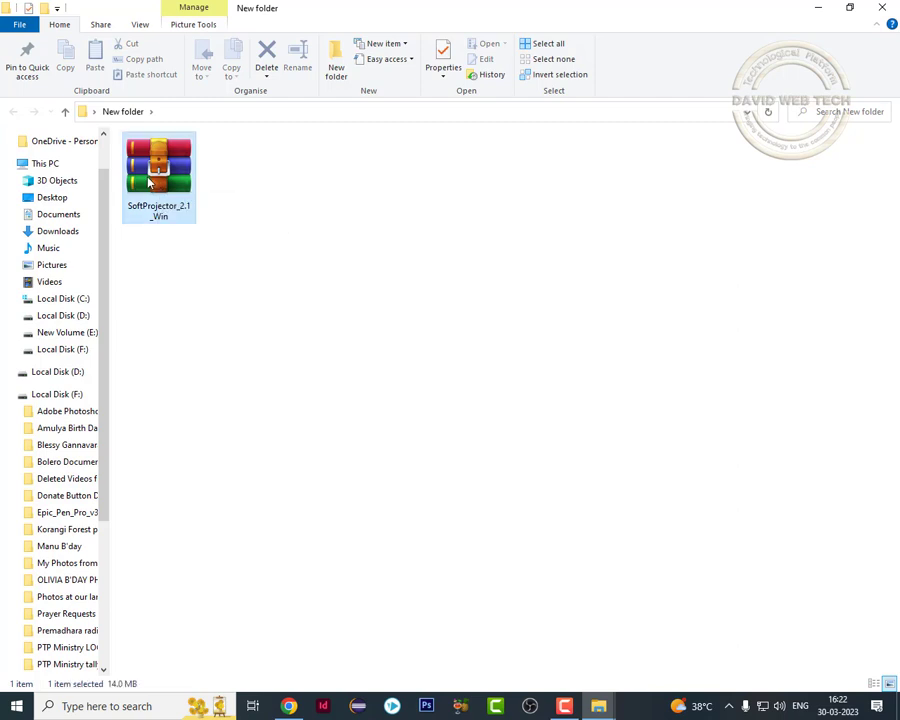
right_click(150, 183)
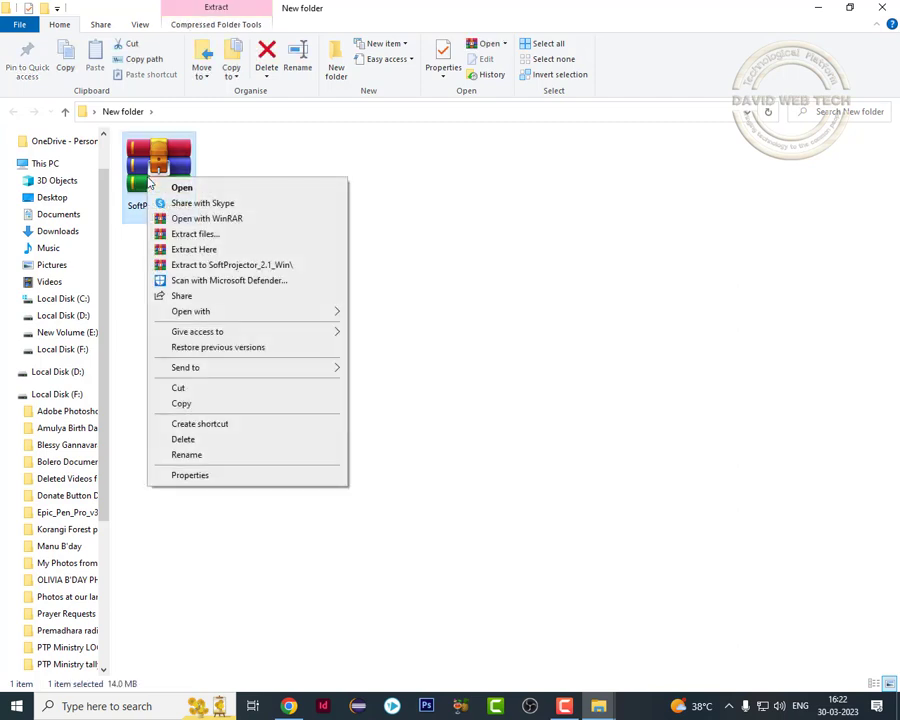
left_click(190, 250)
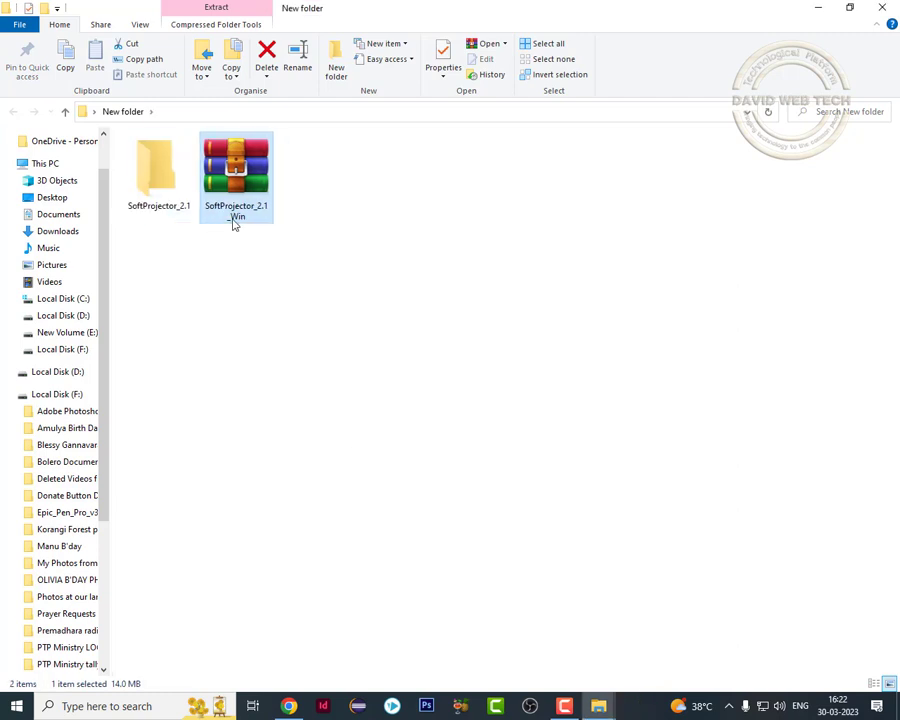
left_click(160, 192)
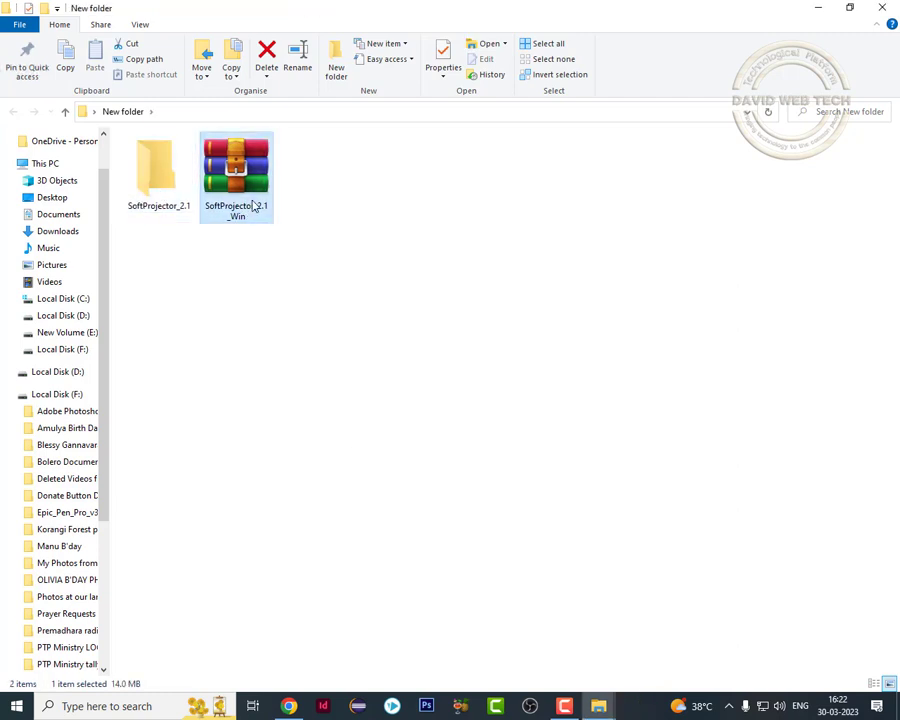
key("Delete")
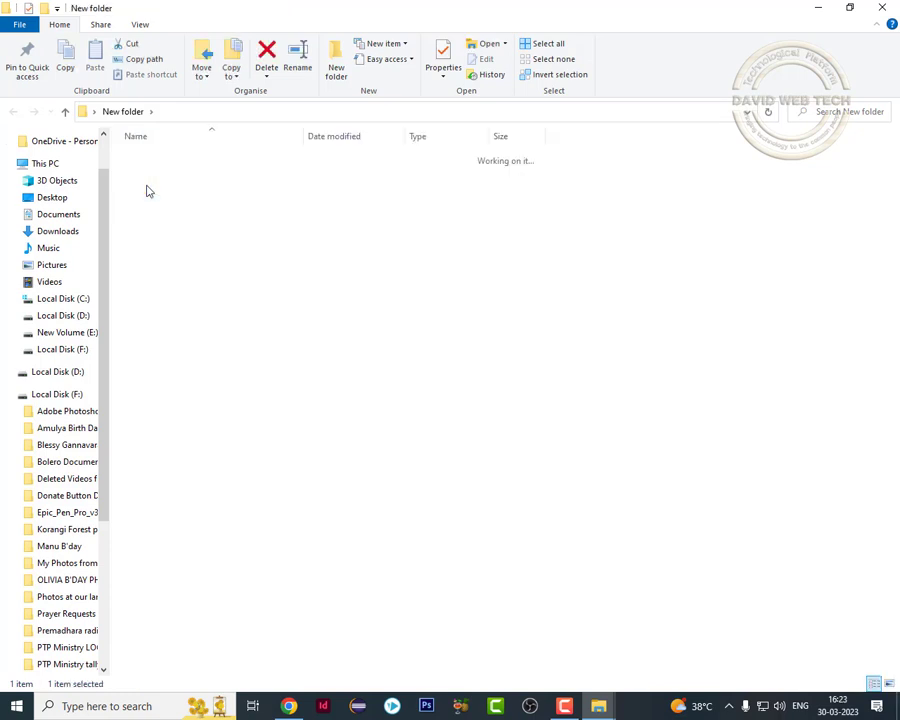
Open the extracted SoftProjector_2.1 folder, locate the SoftProjector application file, and close the window.
double_click(146, 190)
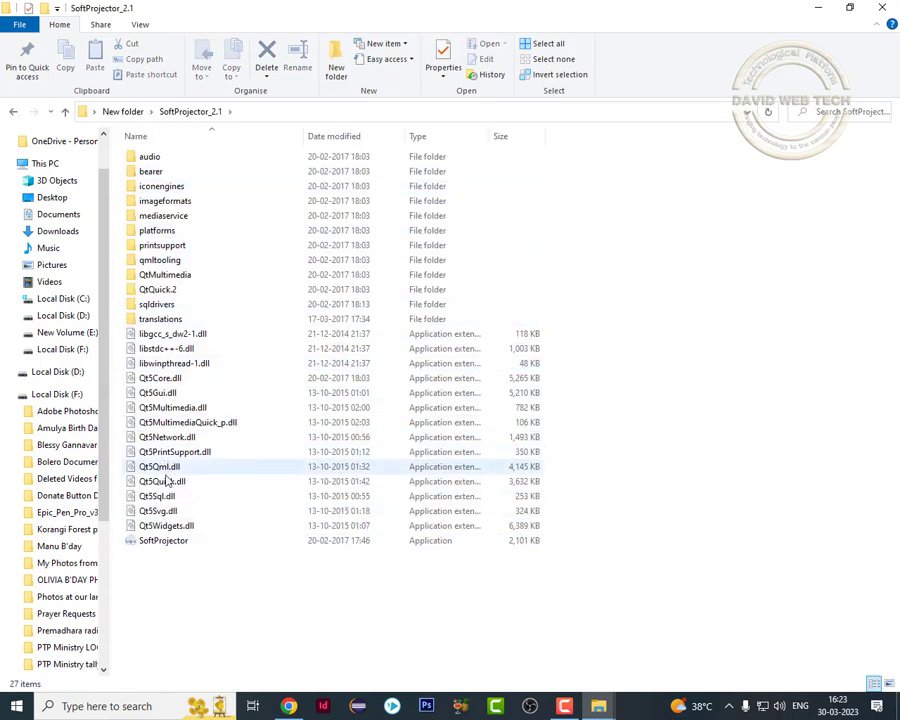
left_click(158, 542)
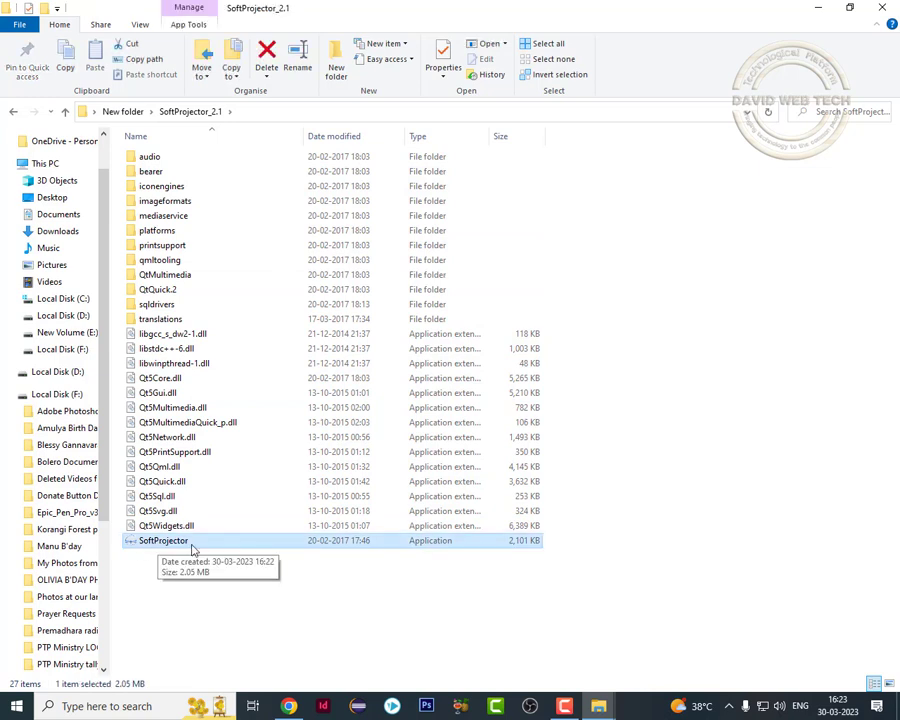
left_click(168, 542)
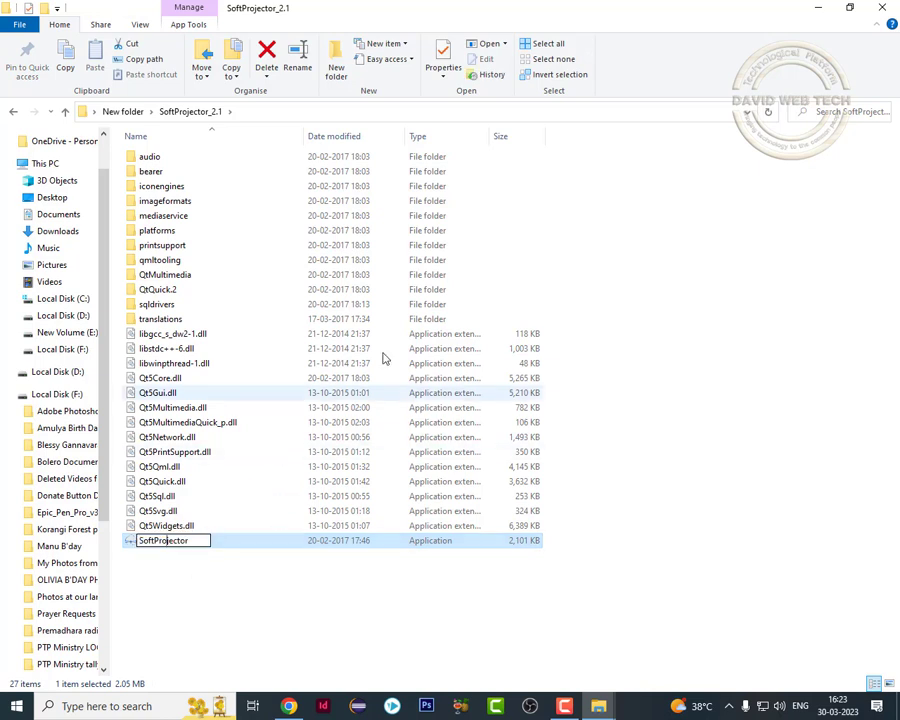
key("Return")
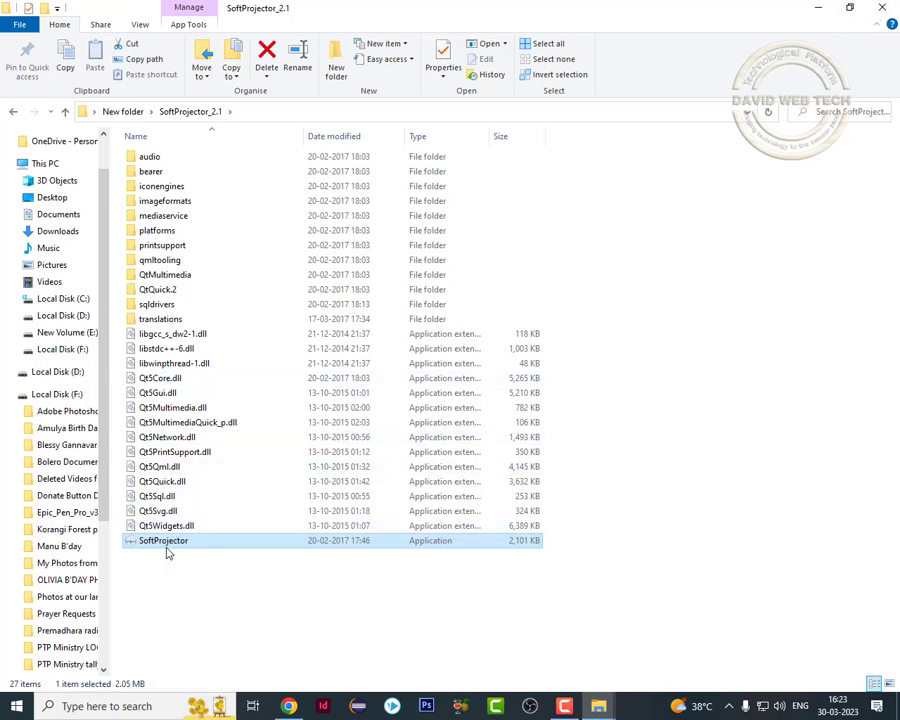
left_click(884, 7)
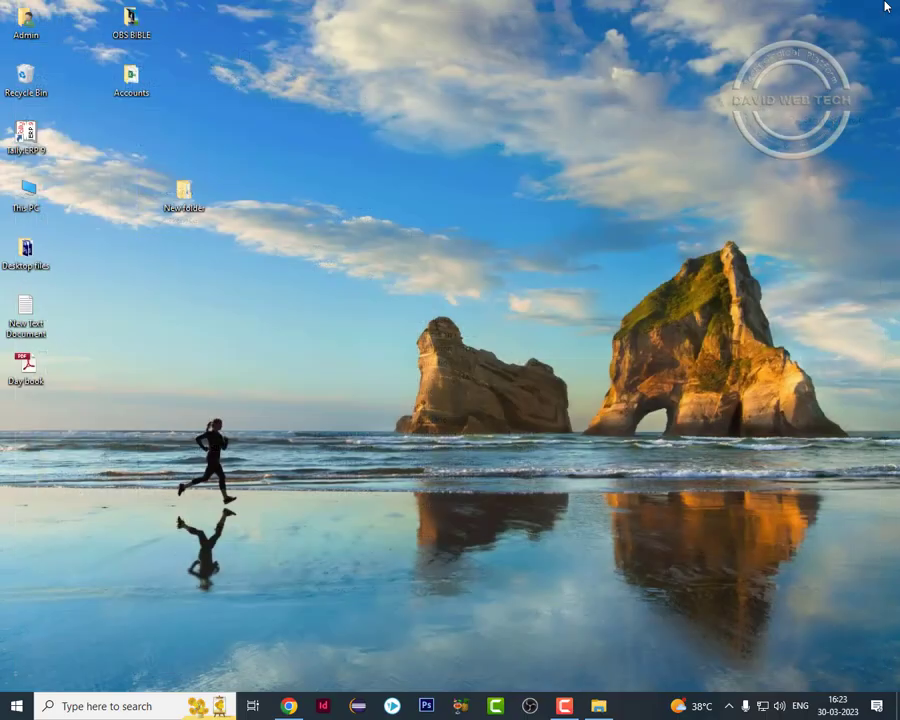
Refresh the desktop and move the new folder directly beneath the Accounts icon.
right_click(270, 268)
left_click(303, 307)
left_click_drag(187, 200, 112, 145)
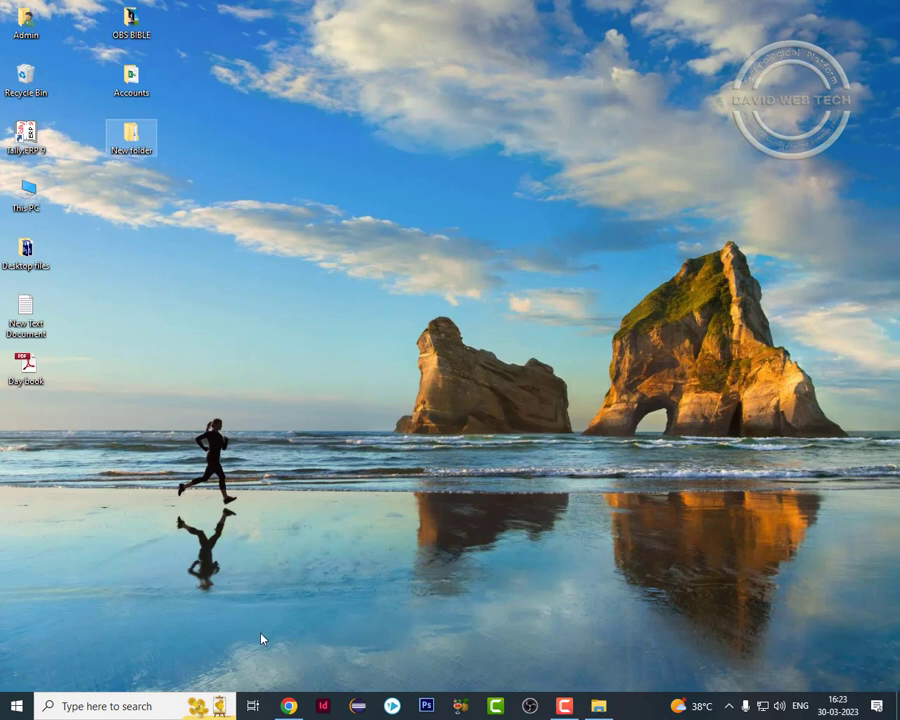
Search Windows for "soft", launch SoftProjector.exe, and move its window slightly higher on the desktop.
left_click(99, 706)
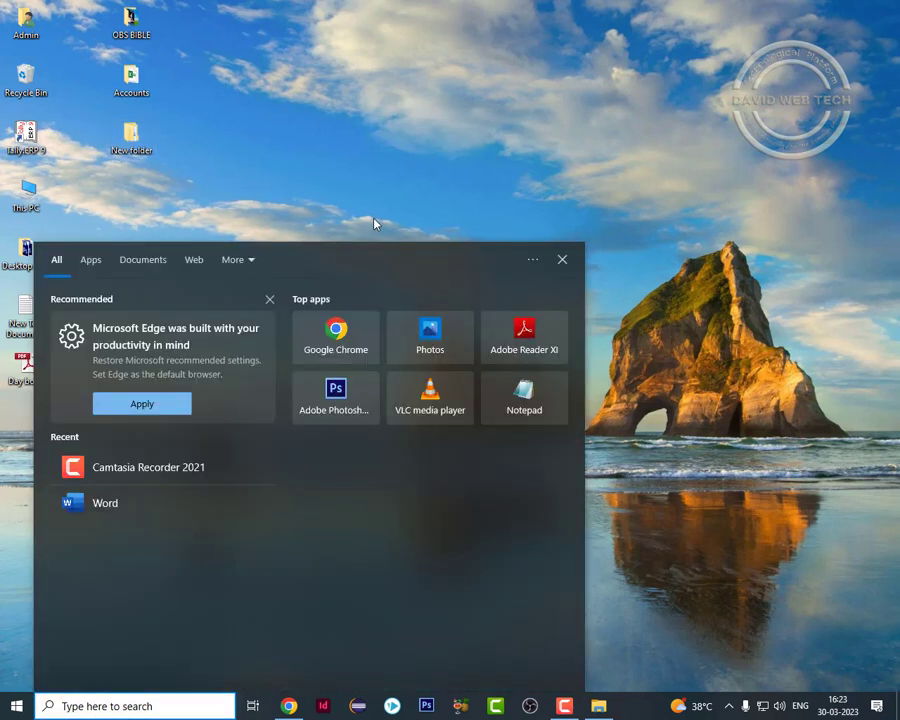
type("soft")
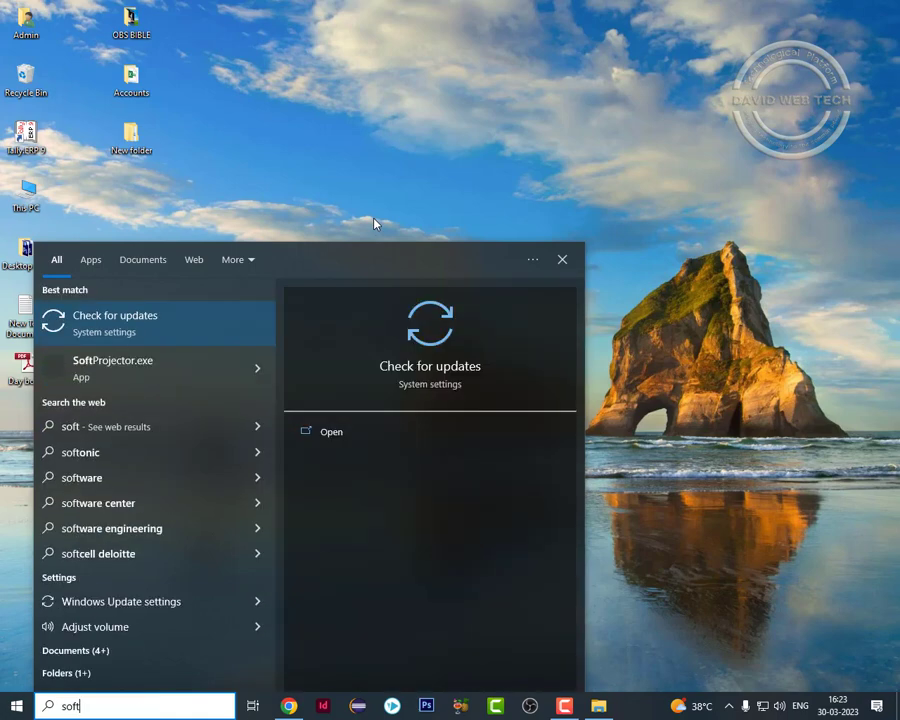
left_click(125, 370)
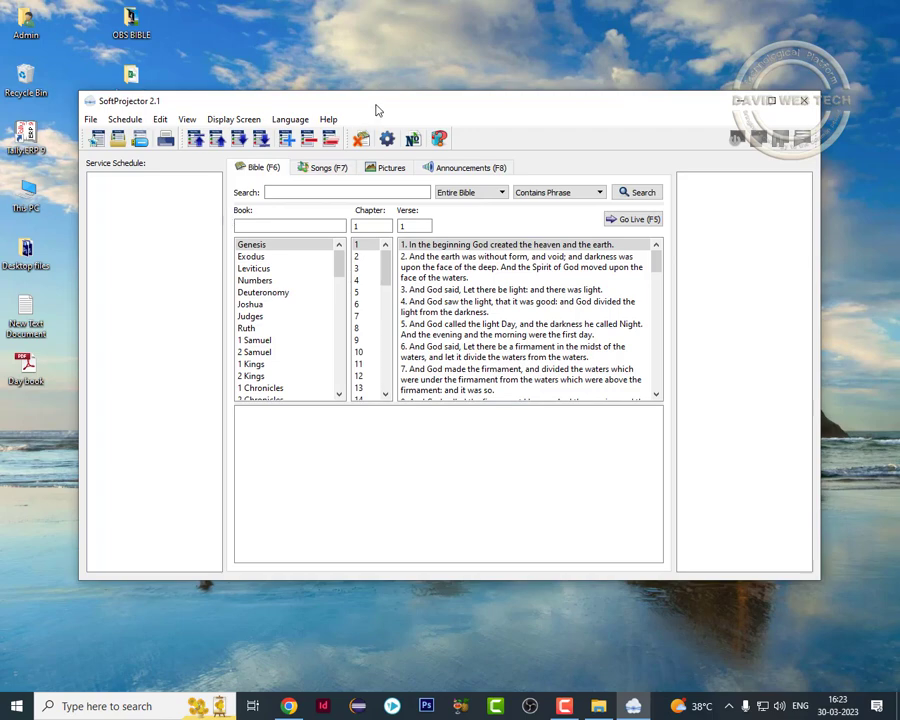
left_click_drag(375, 106, 363, 76)
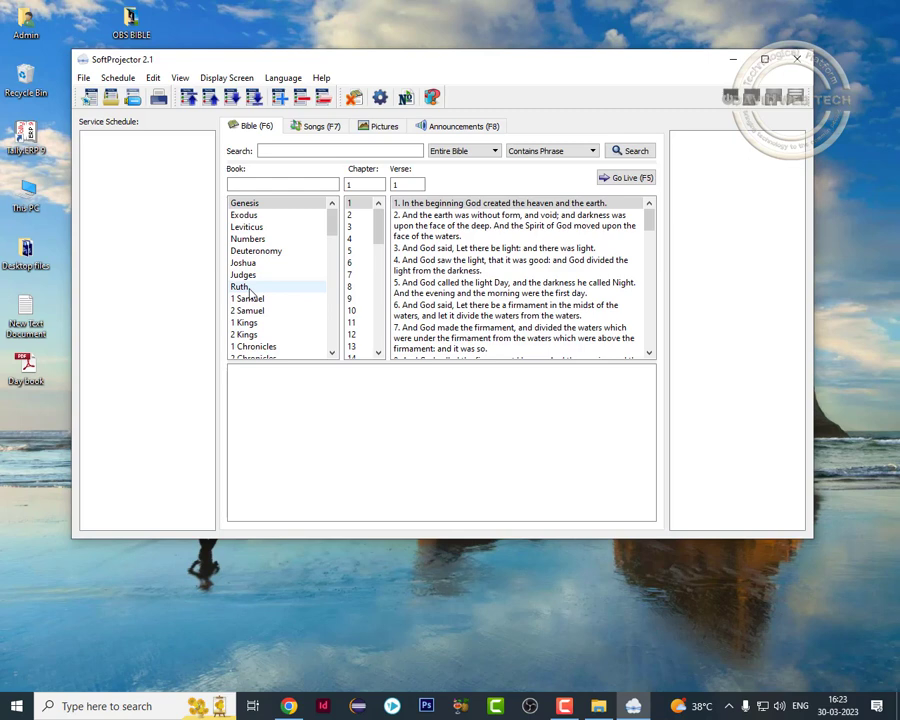
Show Leviticus chapter 1 in the Bible list and select verse 2, verse 3 and verse 1 in turn.
left_click(258, 230)
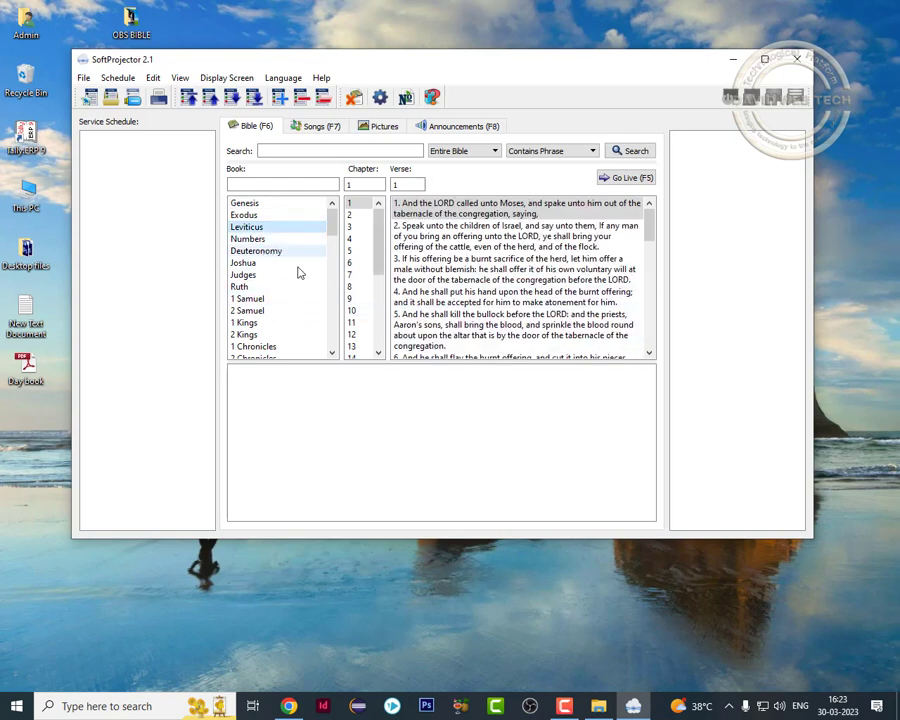
left_click(398, 228)
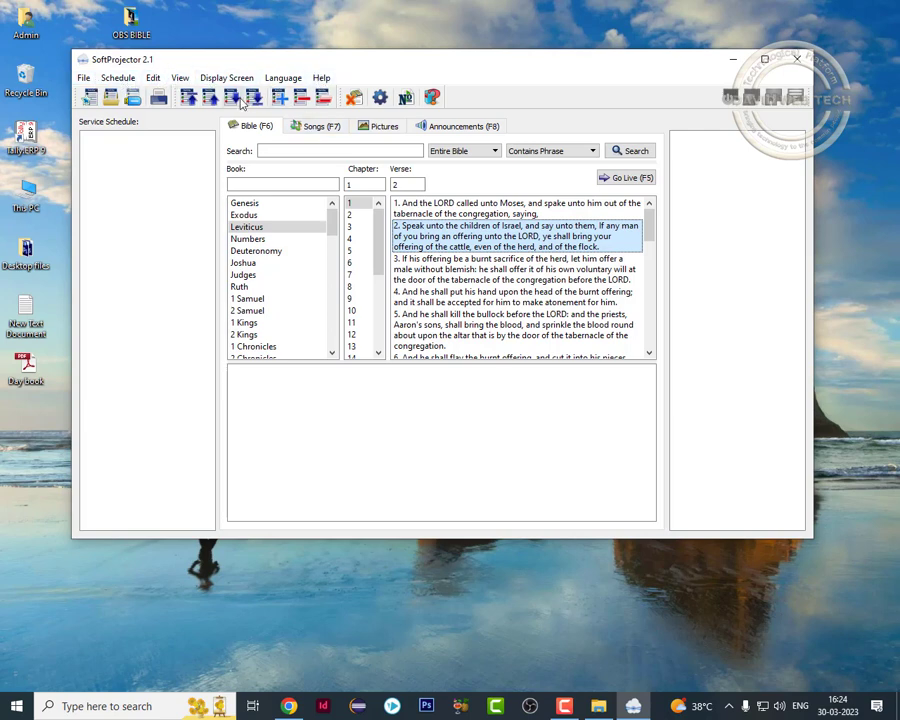
left_click(446, 261)
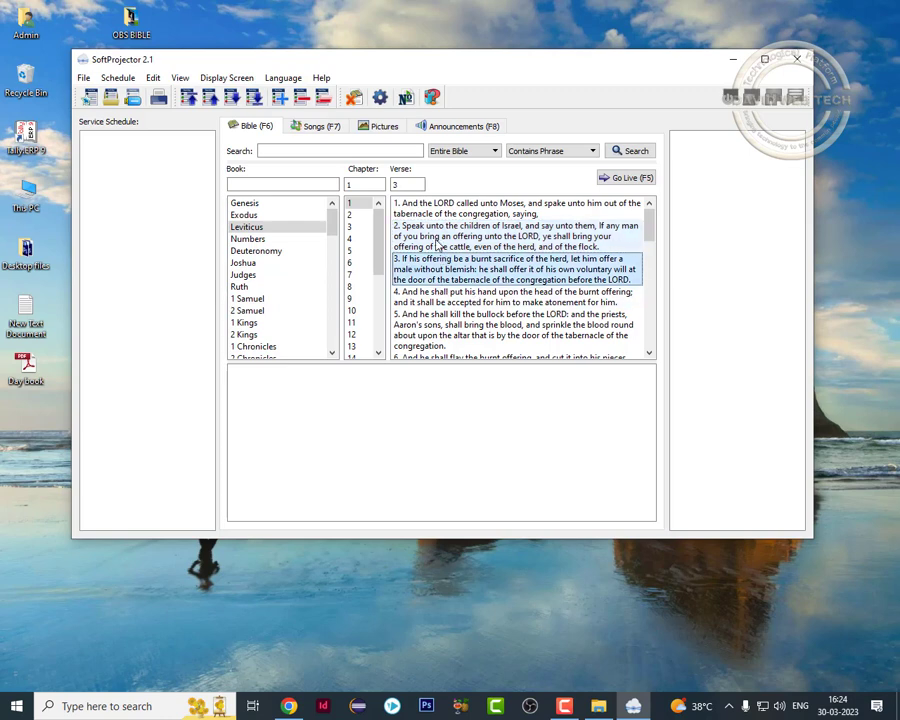
left_click(436, 214)
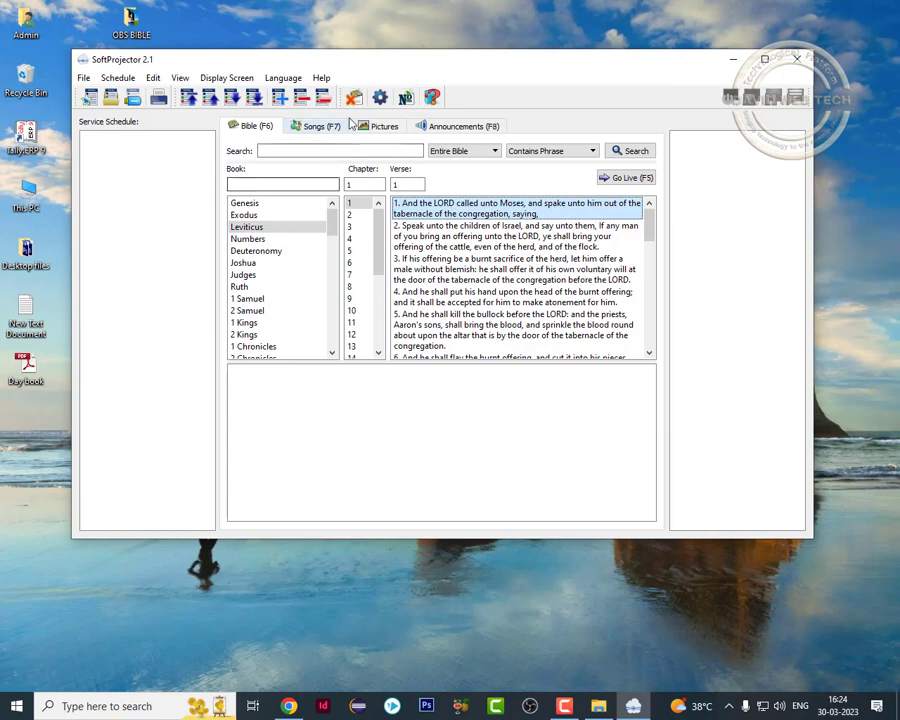
Open the settings, review the General and Bible pages, and close the dialog without changing anything.
left_click(380, 97)
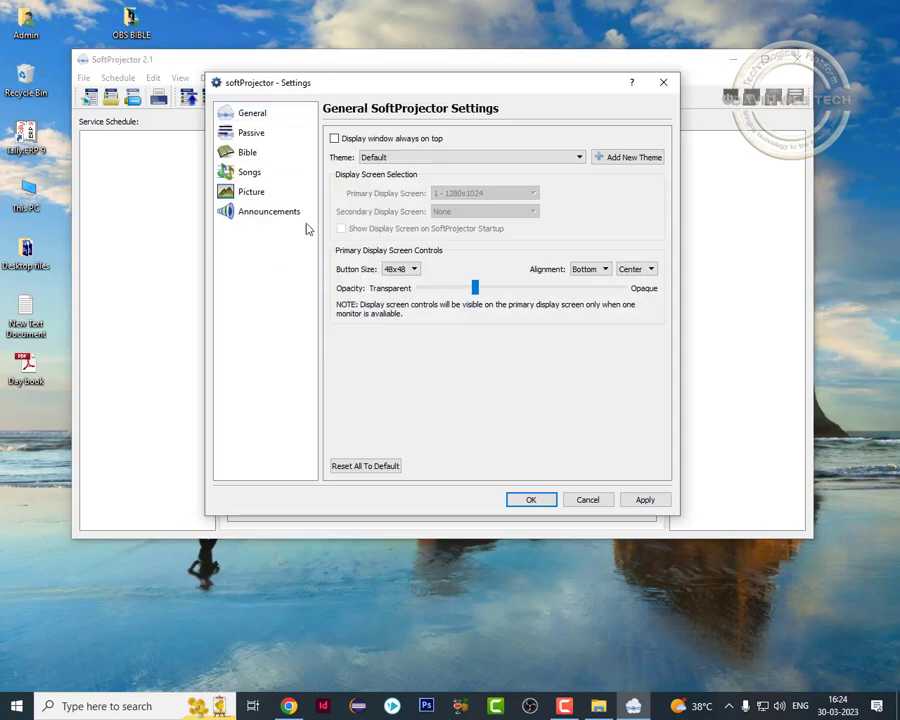
left_click(666, 84)
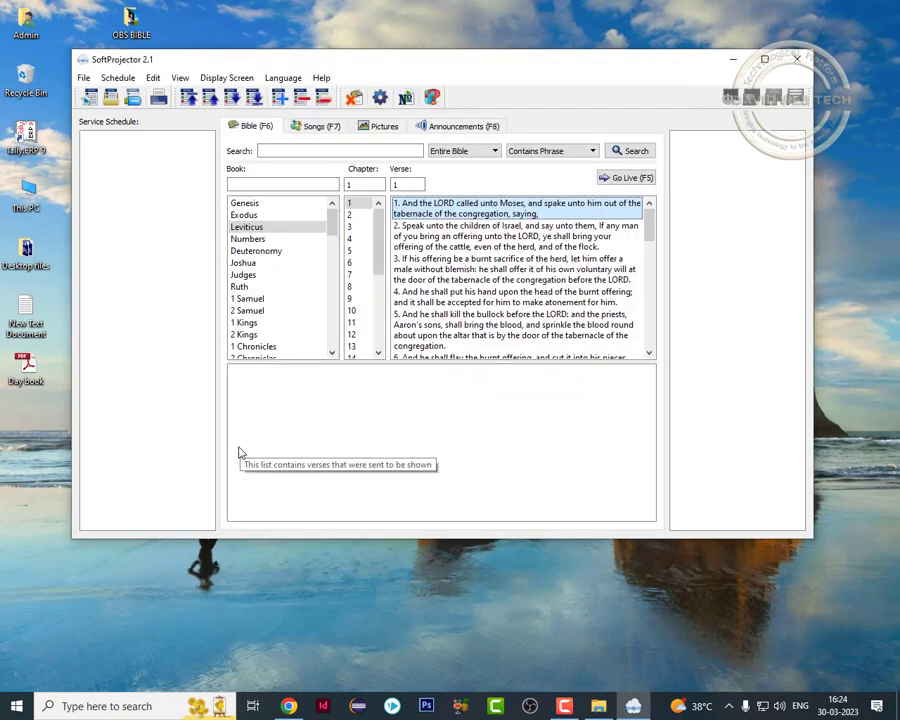
left_click(380, 97)
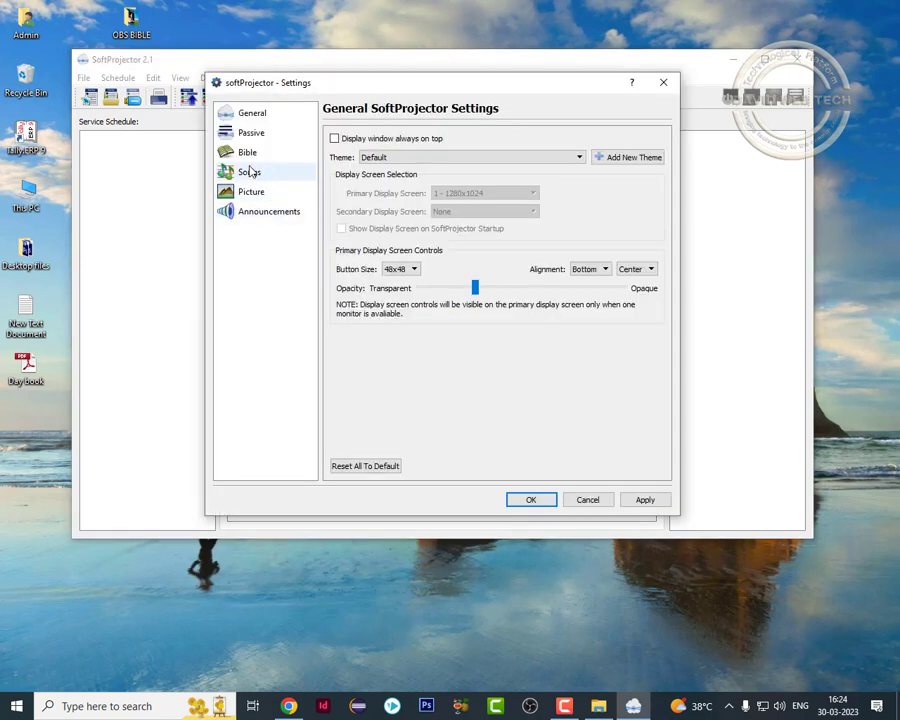
left_click(253, 116)
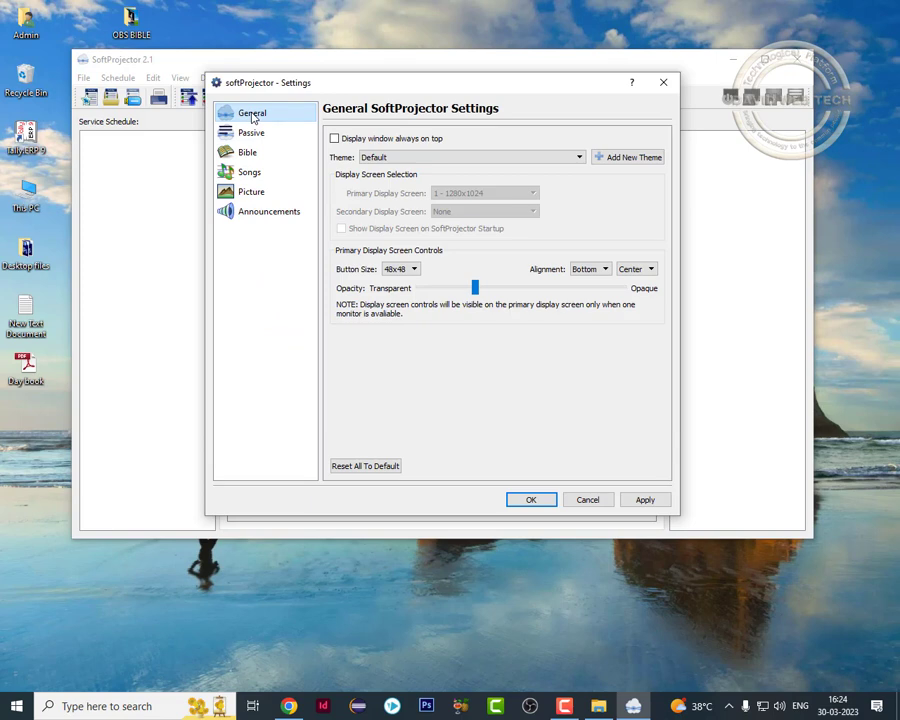
left_click(253, 156)
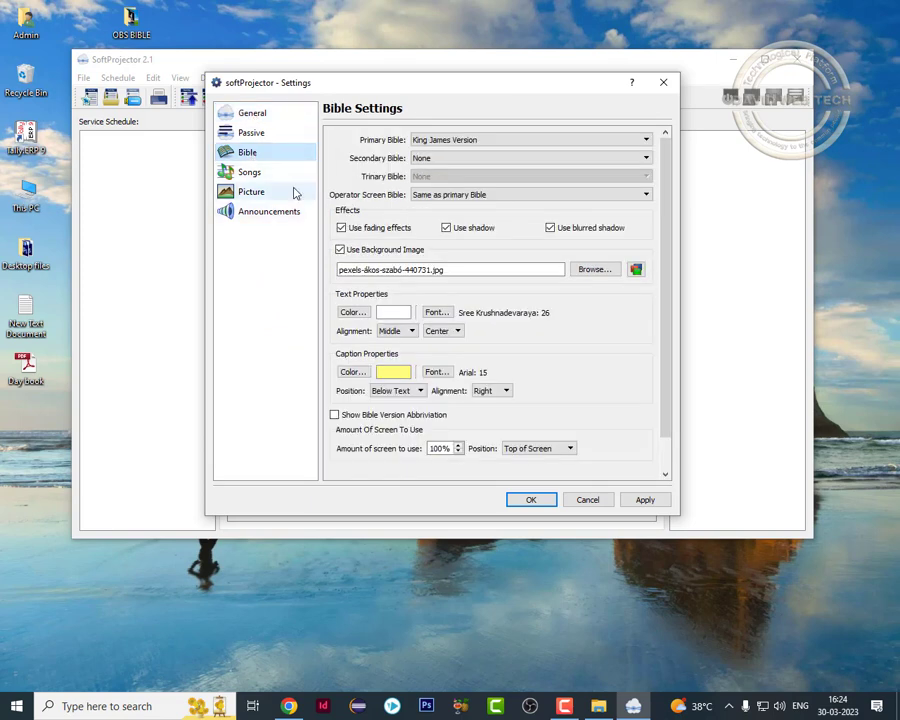
left_click(257, 113)
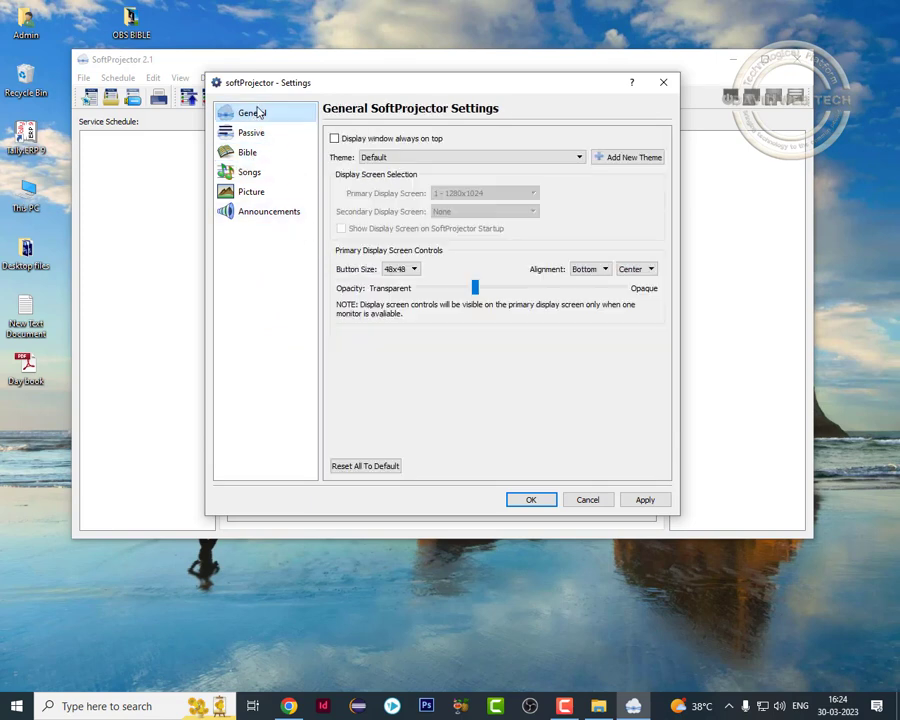
left_click(256, 153)
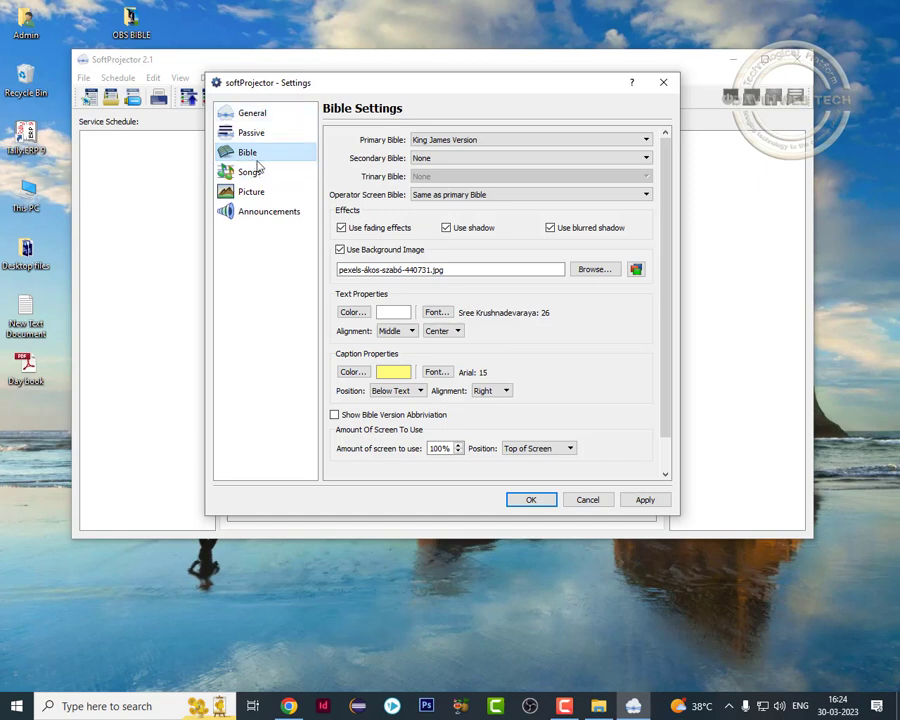
left_click(662, 88)
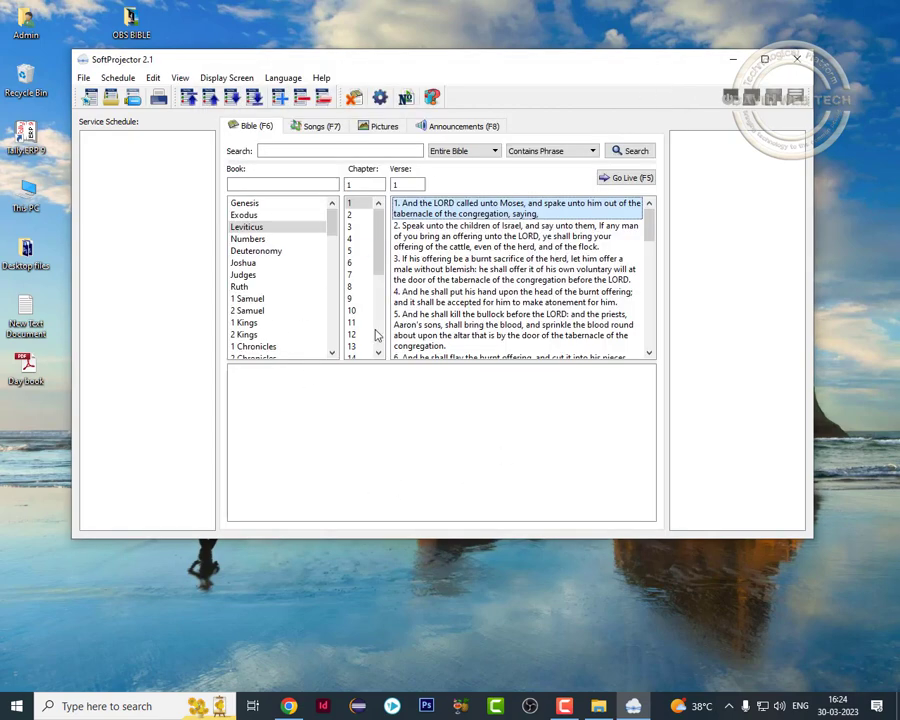
Select verse 2 of Leviticus 1, switch to Genesis and on to Numbers, and show Numbers chapter 3.
left_click(412, 237)
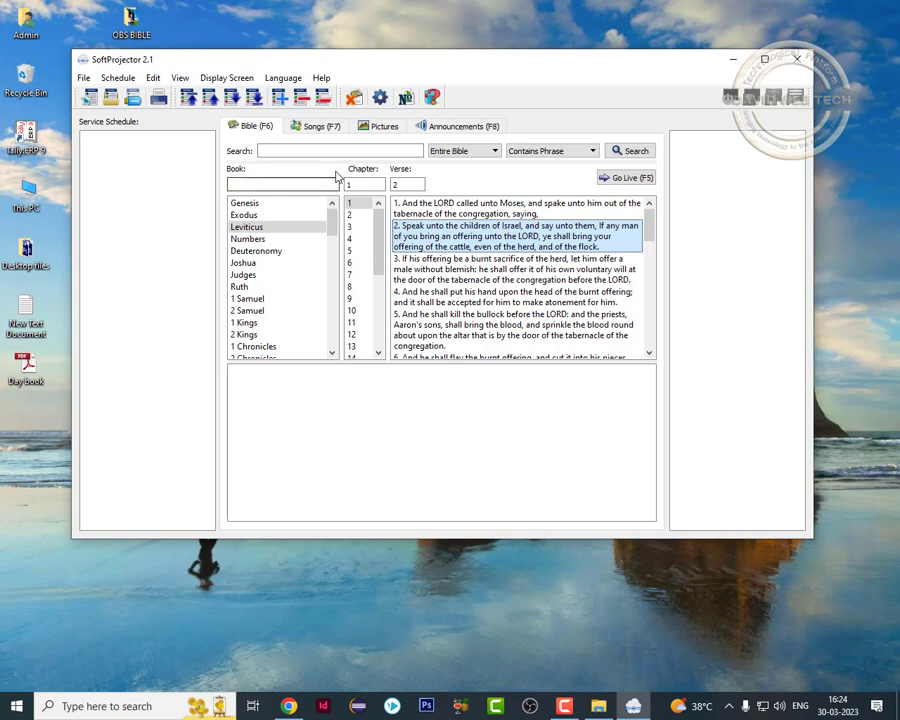
left_click(284, 185)
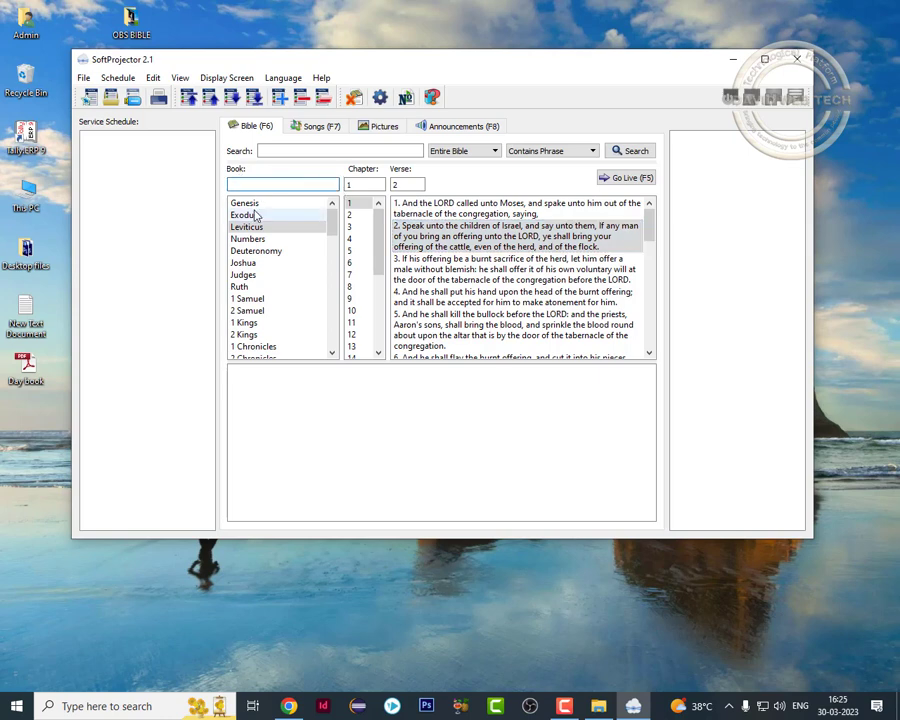
left_click(250, 204)
left_click(250, 239)
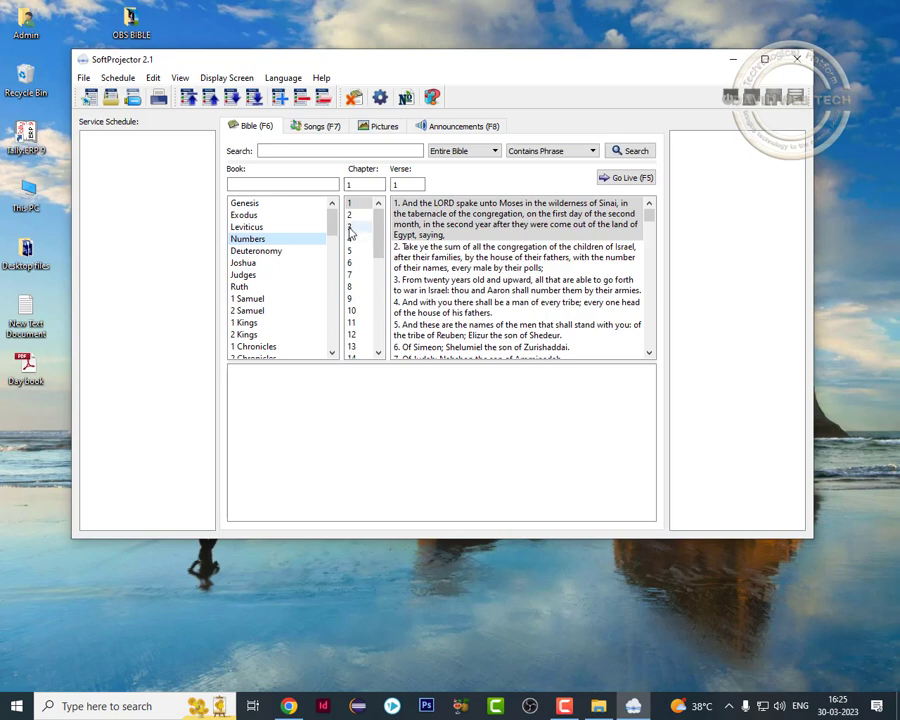
left_click(351, 229)
left_click(398, 184)
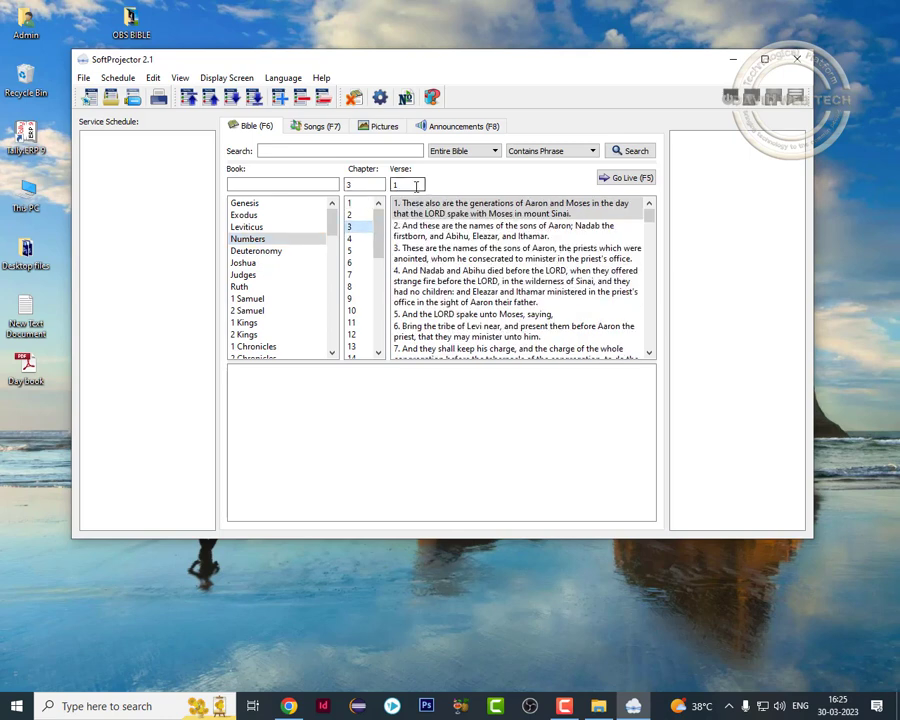
Send Numbers 7:1 to the live display, return to the main window, and select verse 2 of the chapter.
left_click(350, 274)
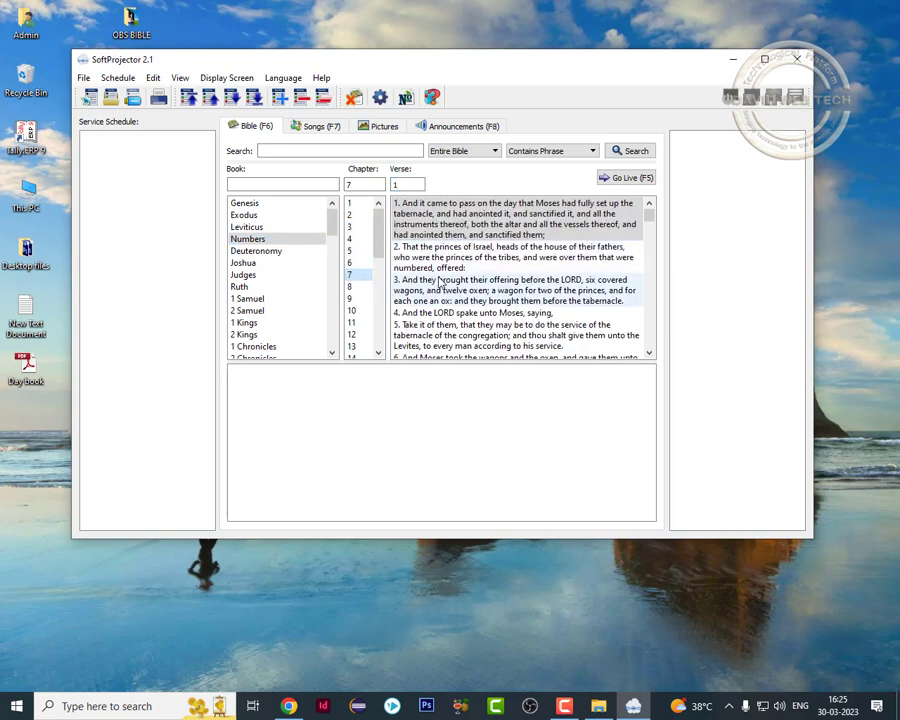
left_click(432, 235)
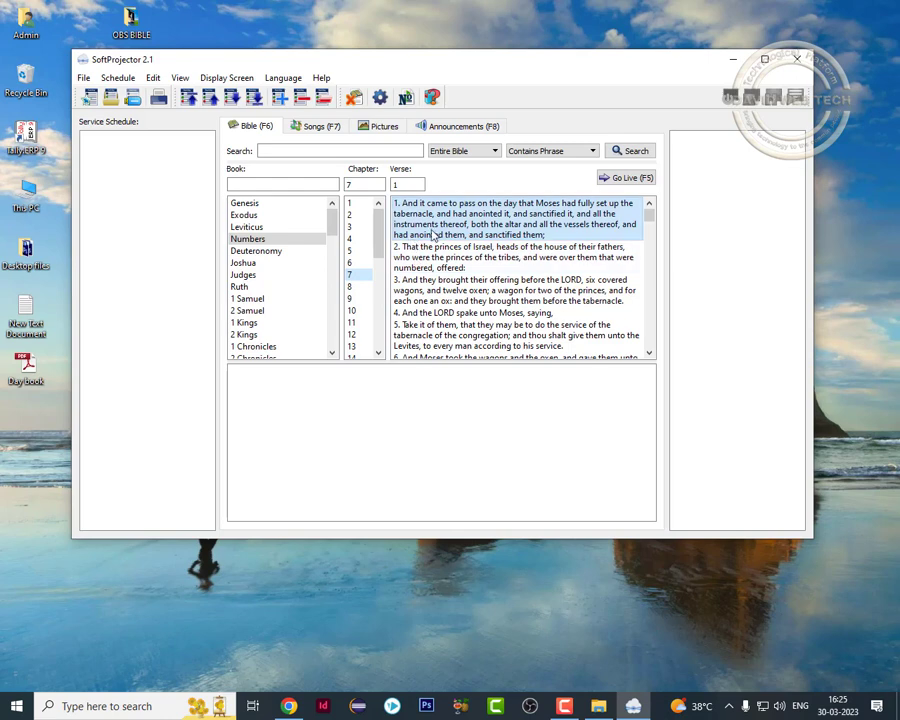
double_click(430, 231)
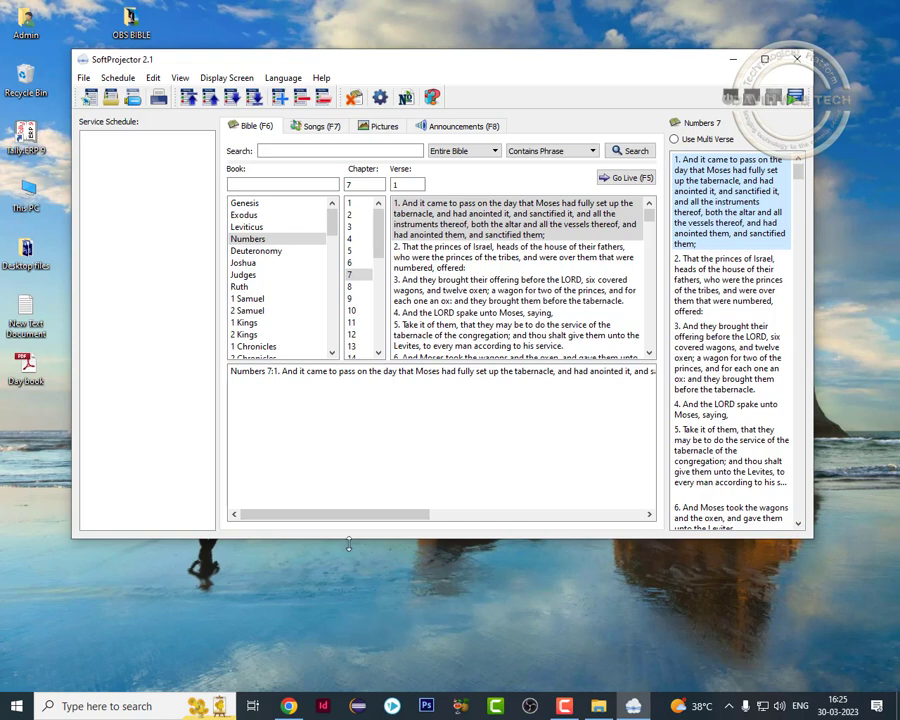
left_click(394, 468)
left_click(498, 706)
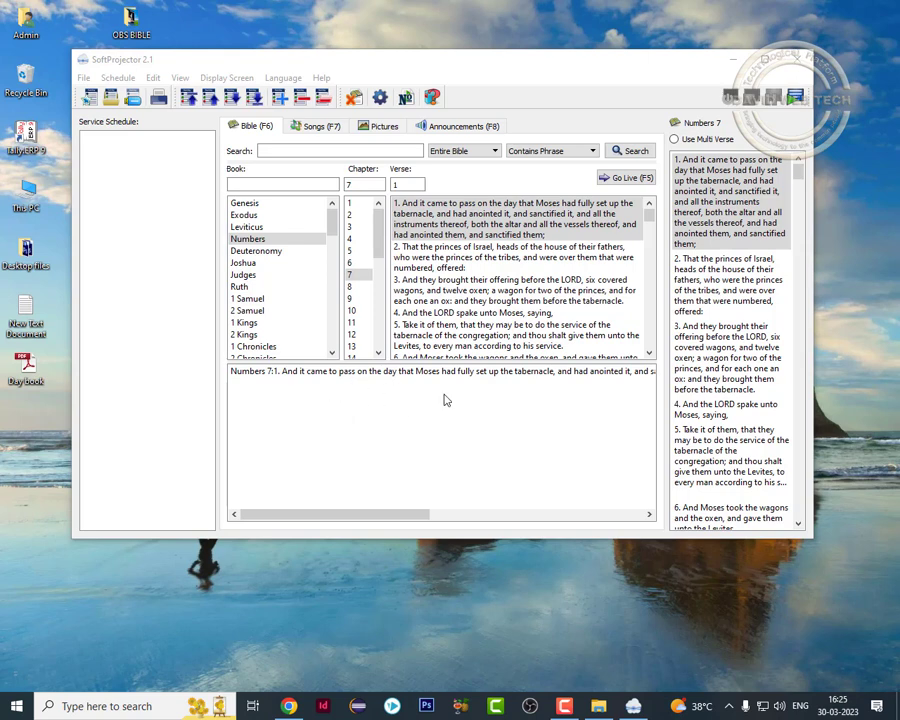
left_click(317, 65)
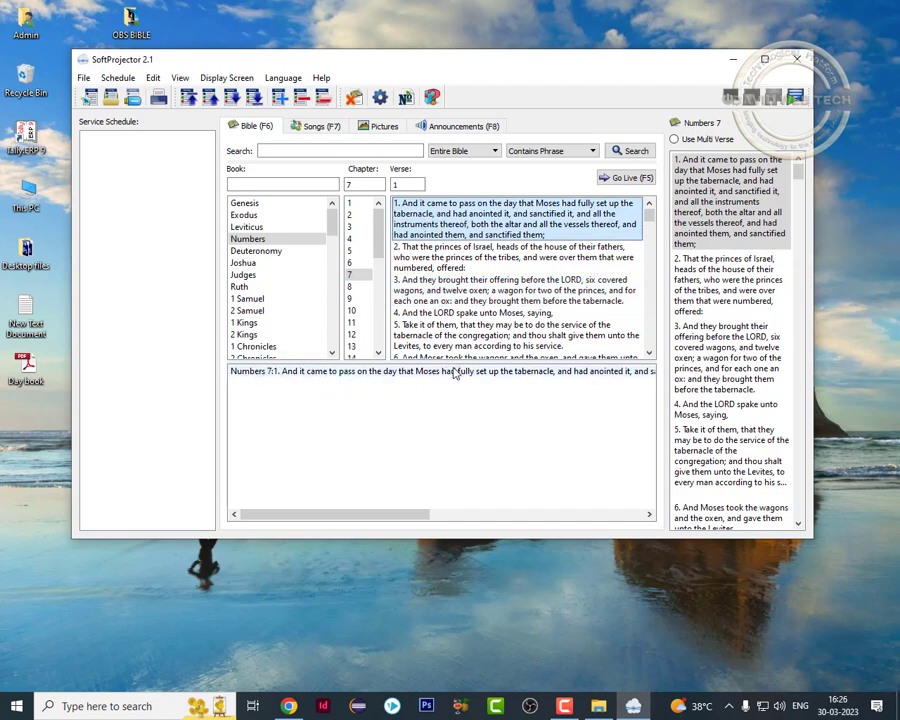
left_click(440, 268)
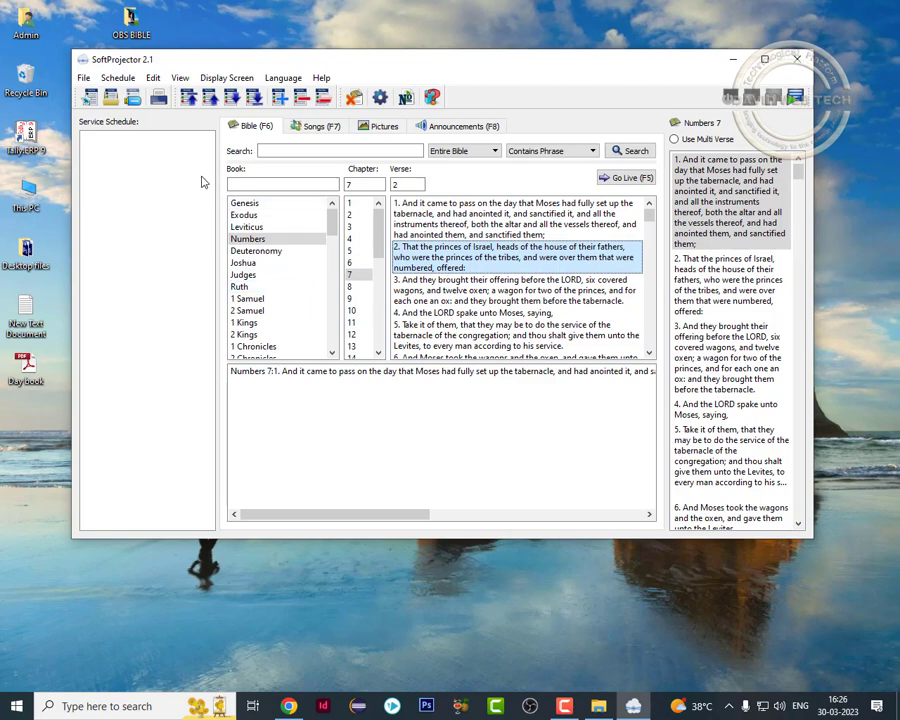
Open the database manager, select King James Version among the installed Bibles, and close the dialog.
left_click(153, 77)
left_click(175, 117)
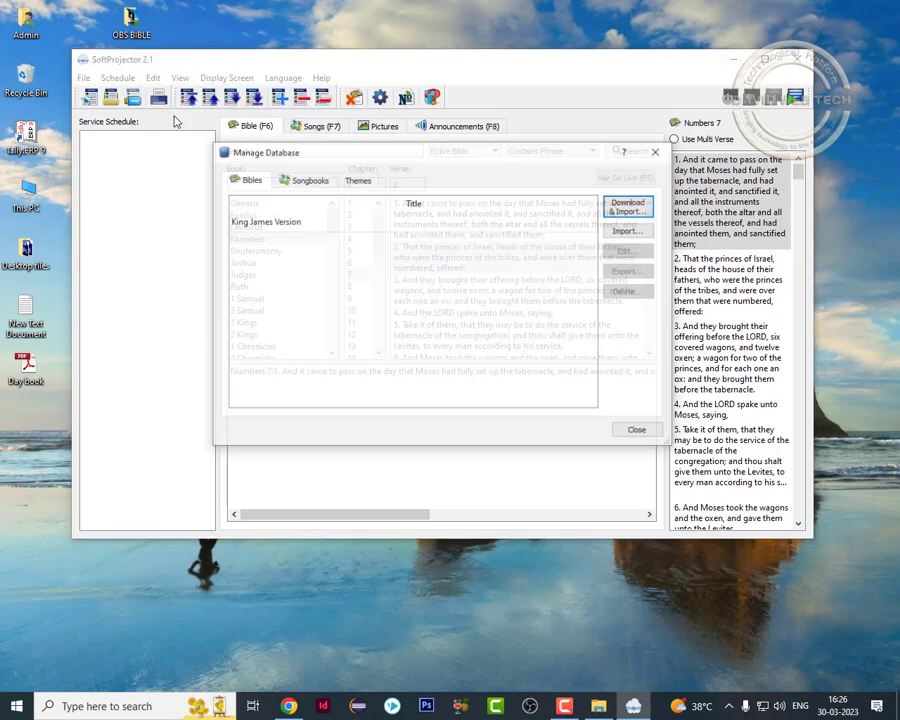
left_click(284, 230)
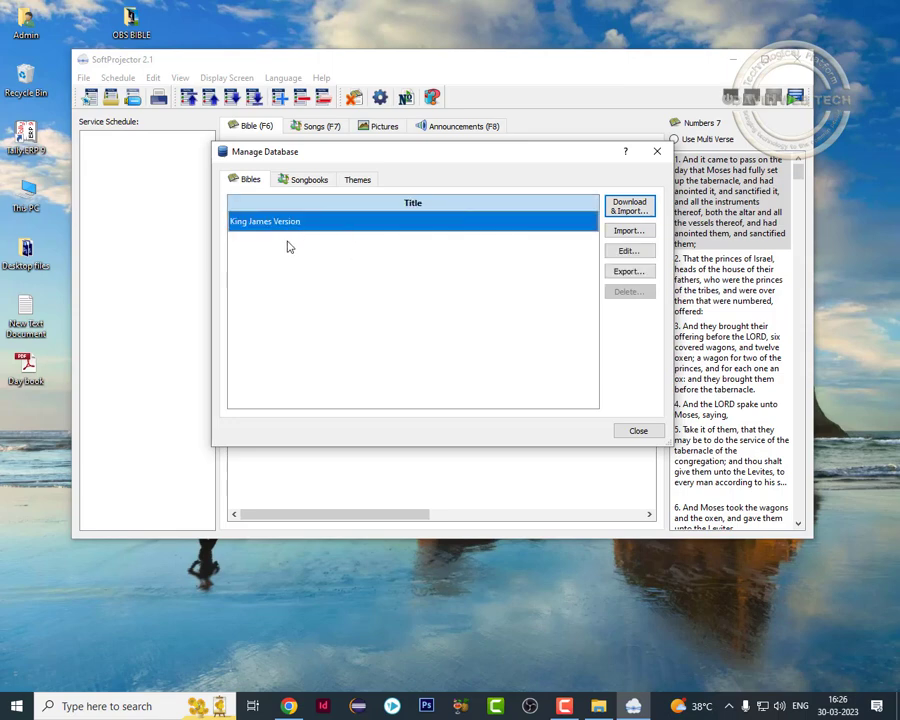
left_click(657, 151)
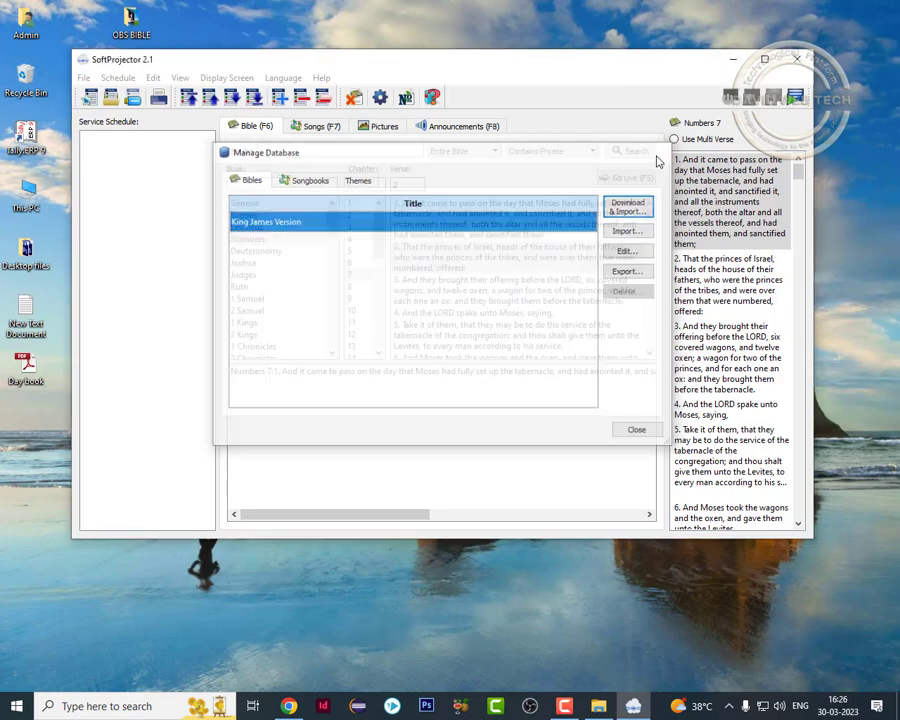
Reopen the database manager, shift its window slightly, view the Bible modules offered for download and import, and dismiss that list.
left_click(154, 78)
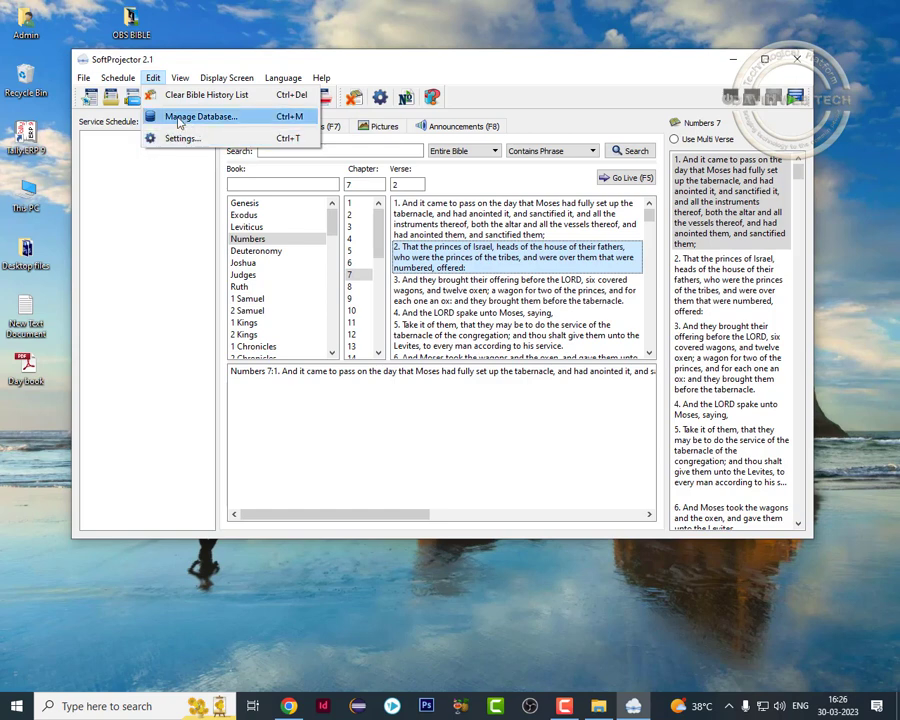
left_click(179, 117)
left_click_drag(454, 163, 487, 165)
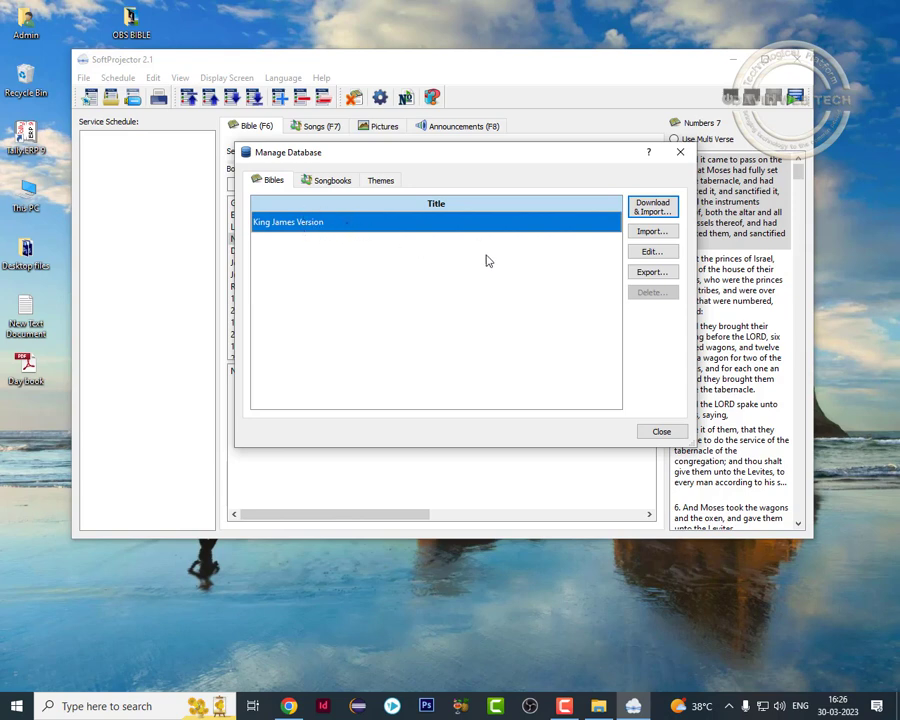
left_click(664, 213)
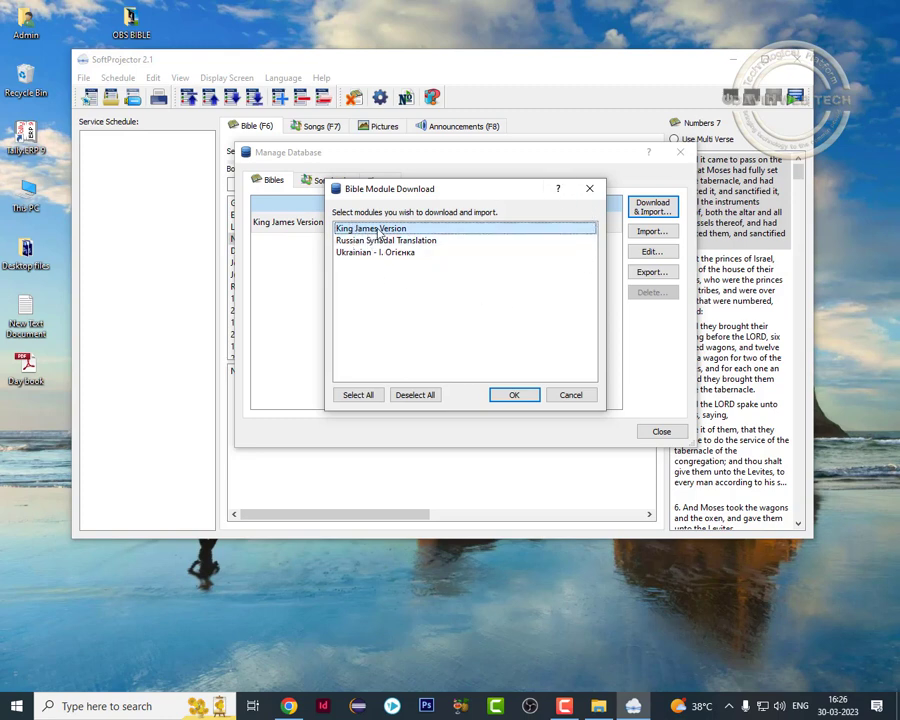
left_click(589, 189)
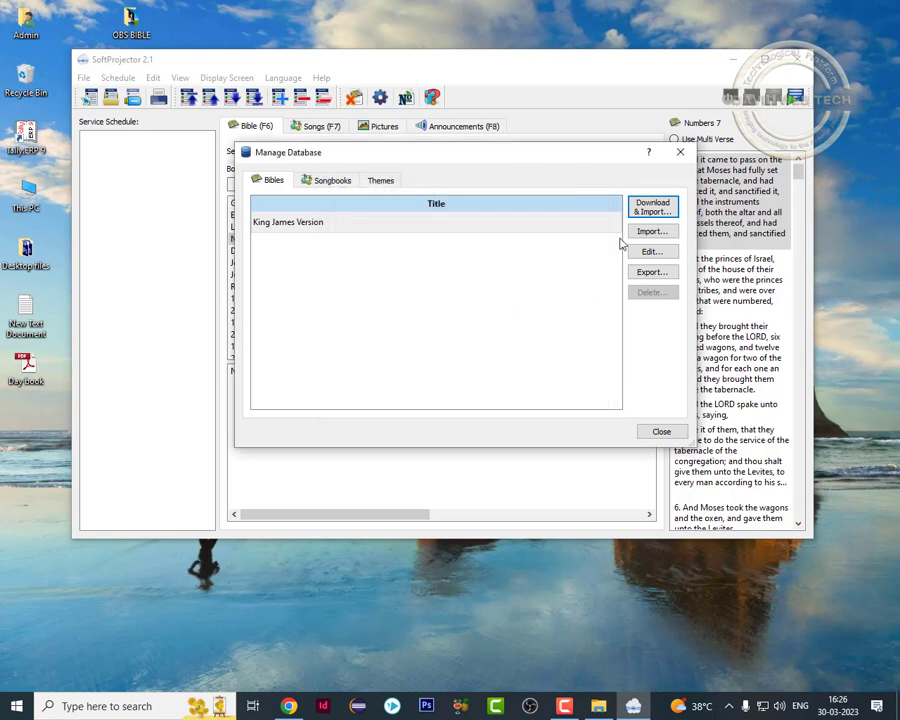
View the file picker for importing a Bible, cancel it, reselect King James Version, and close the database manager.
left_click(321, 225)
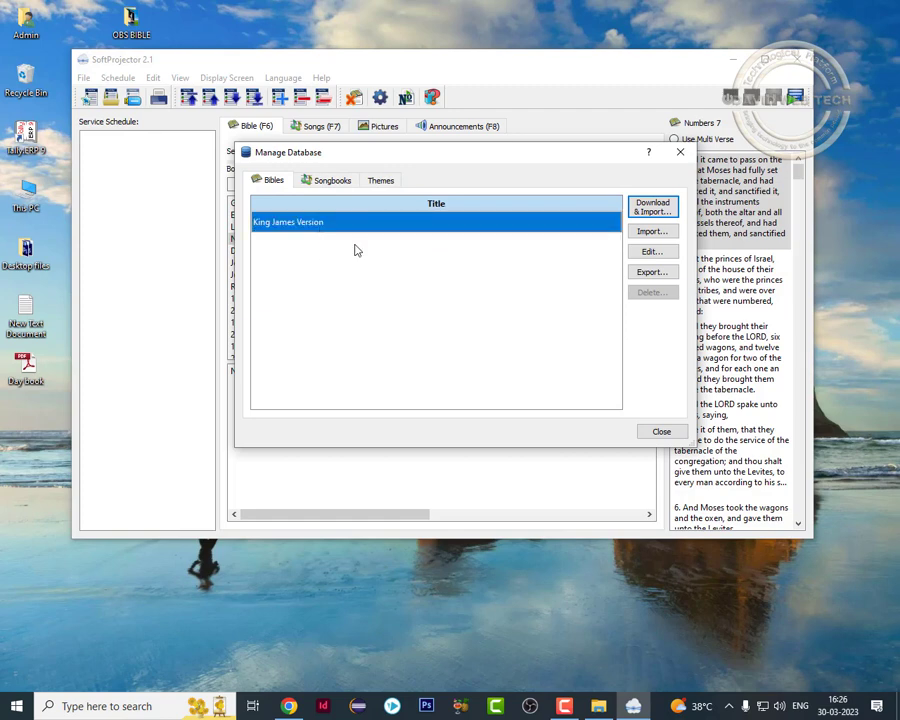
left_click(659, 233)
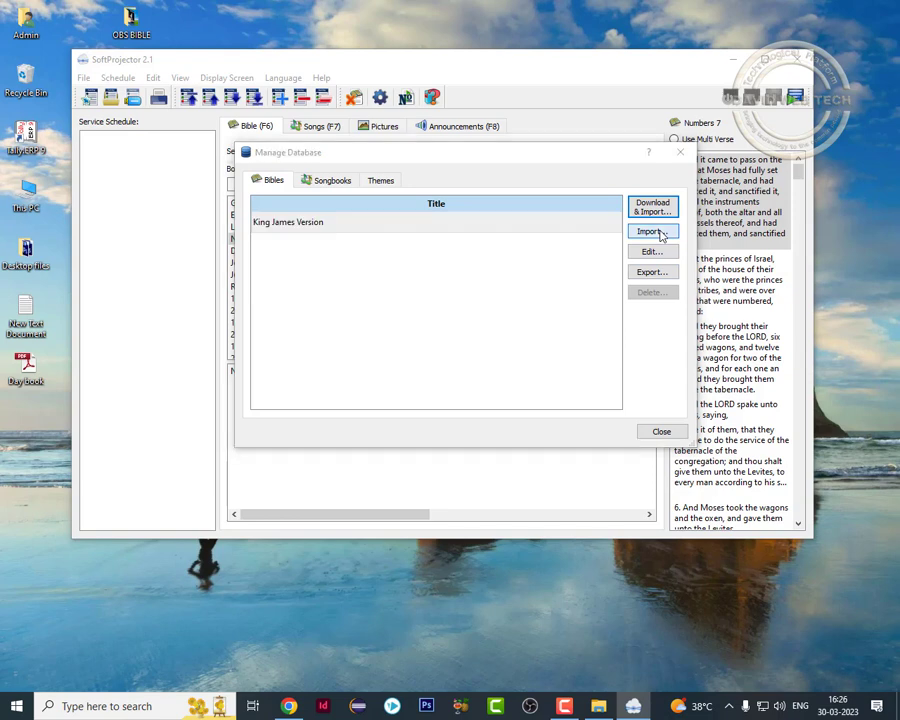
left_click(669, 175)
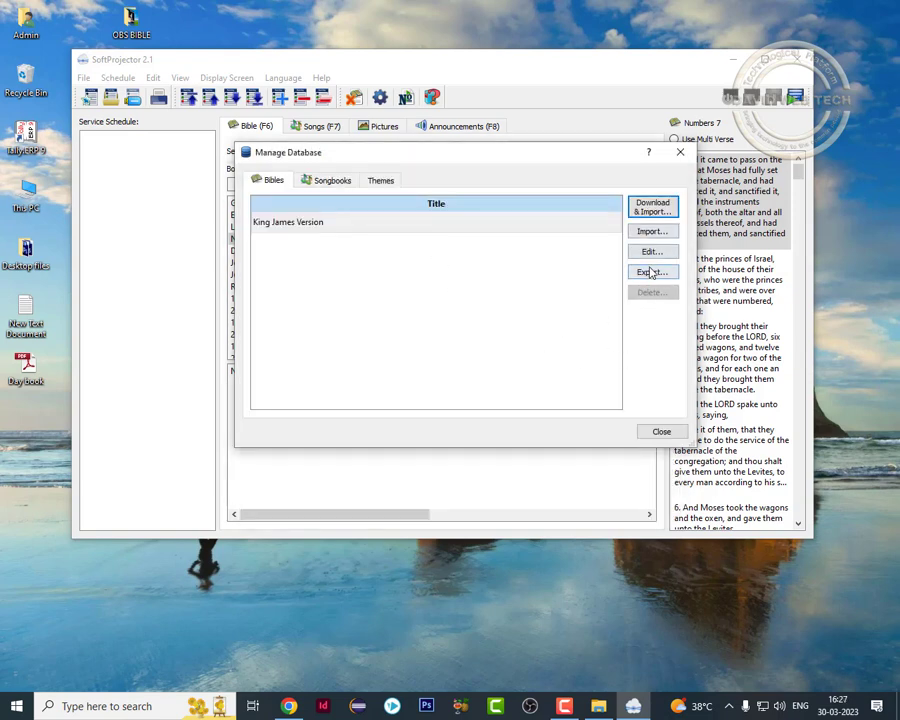
left_click(651, 231)
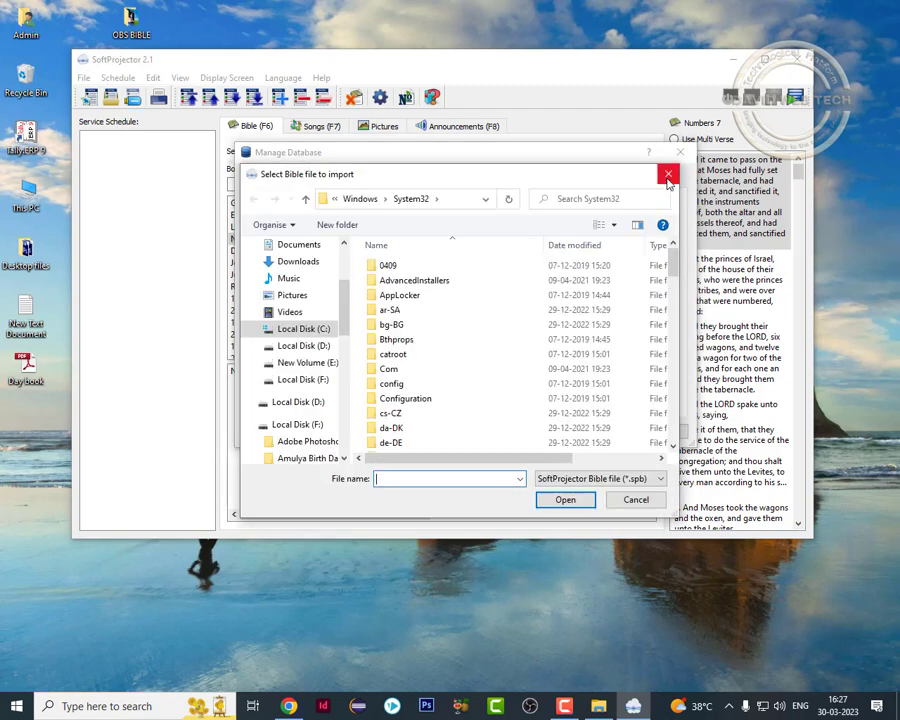
left_click(666, 172)
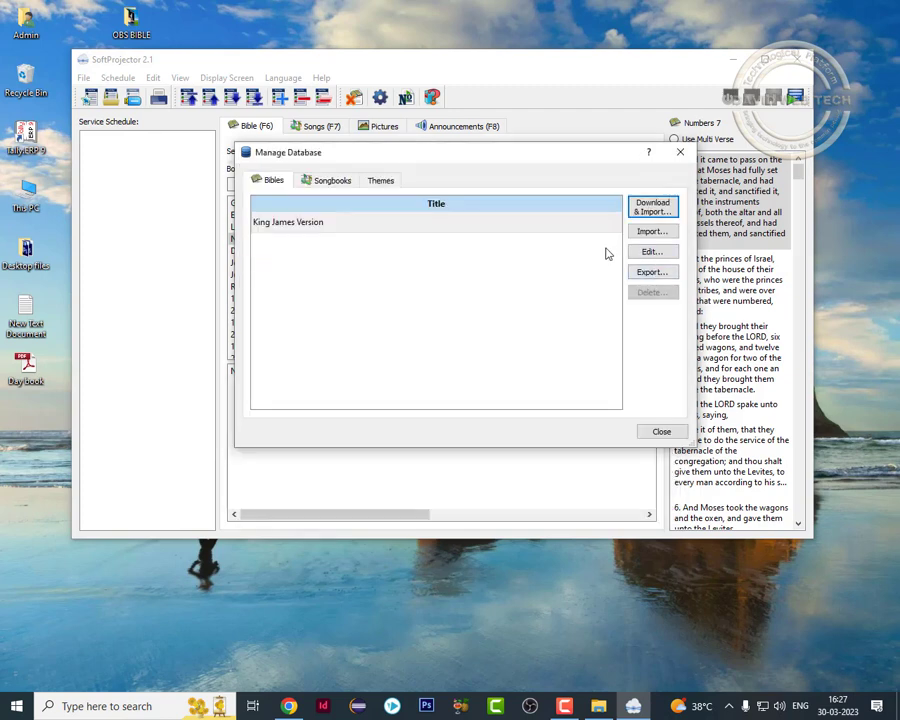
left_click(293, 226)
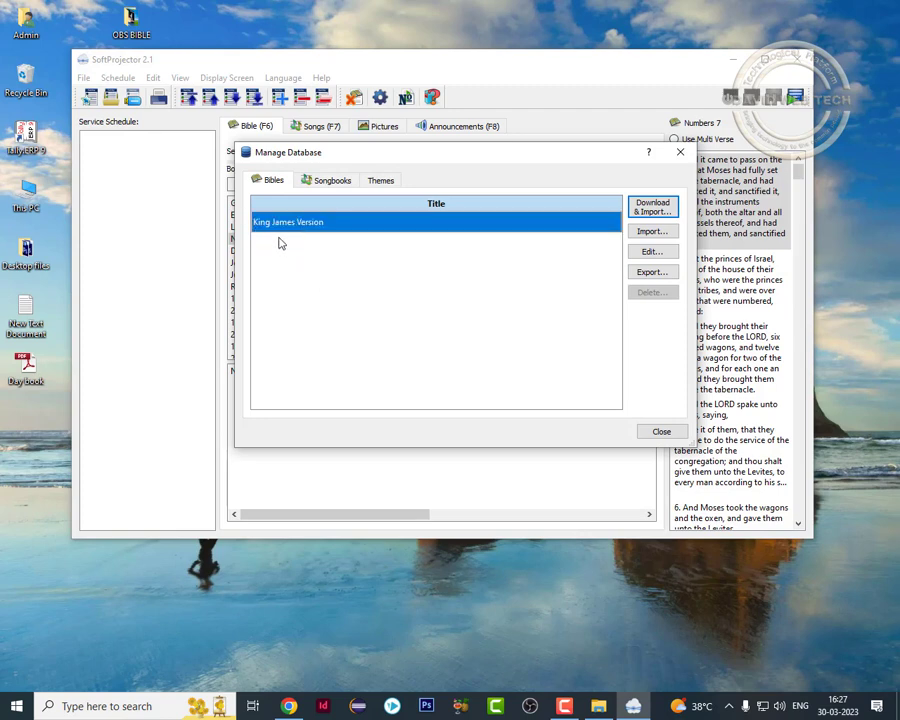
left_click(680, 155)
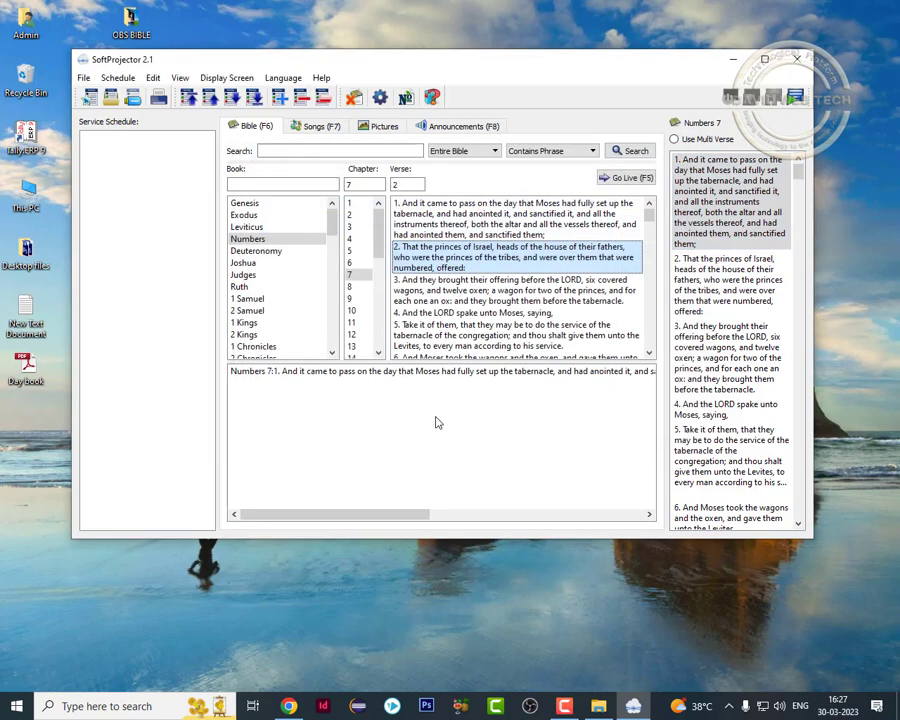
Switch to Chrome and open the Bible Modules download page on the softProjector website.
left_click(288, 706)
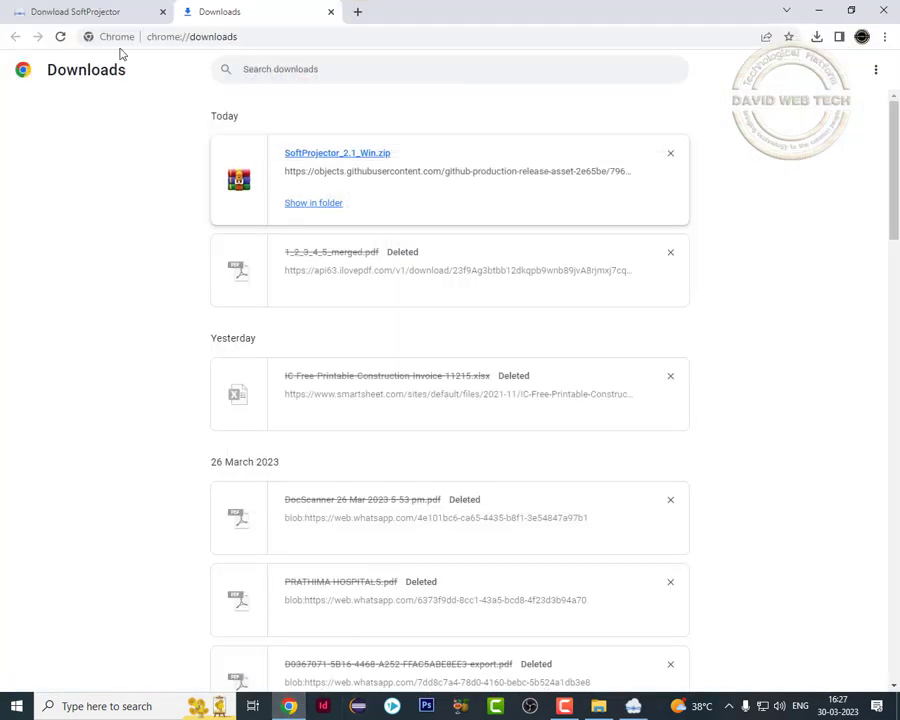
left_click(66, 10)
scroll(310, 315, "up", 3)
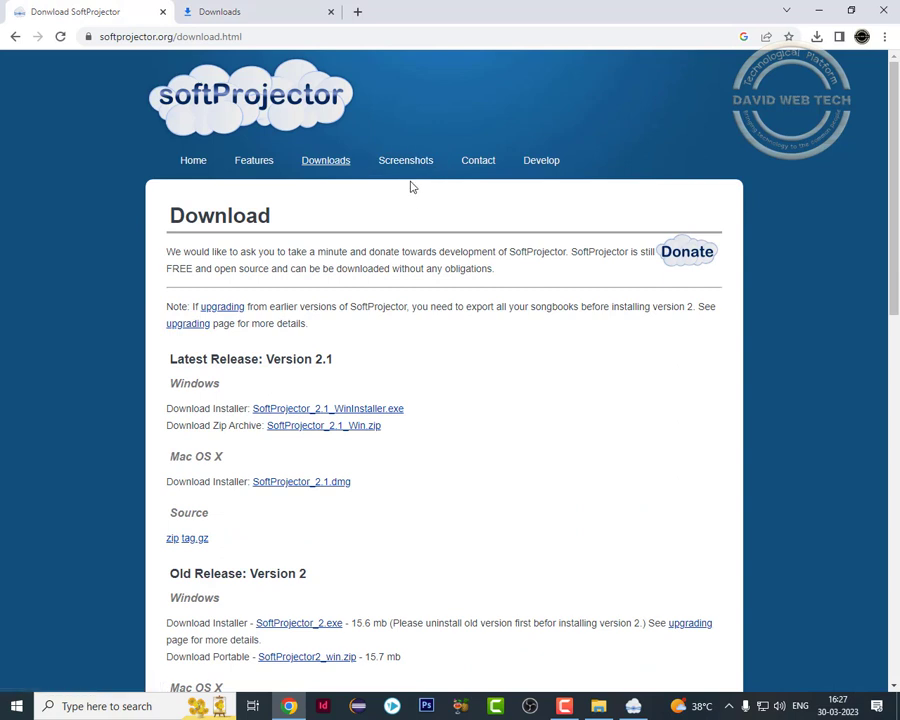
mouse_move(318, 170)
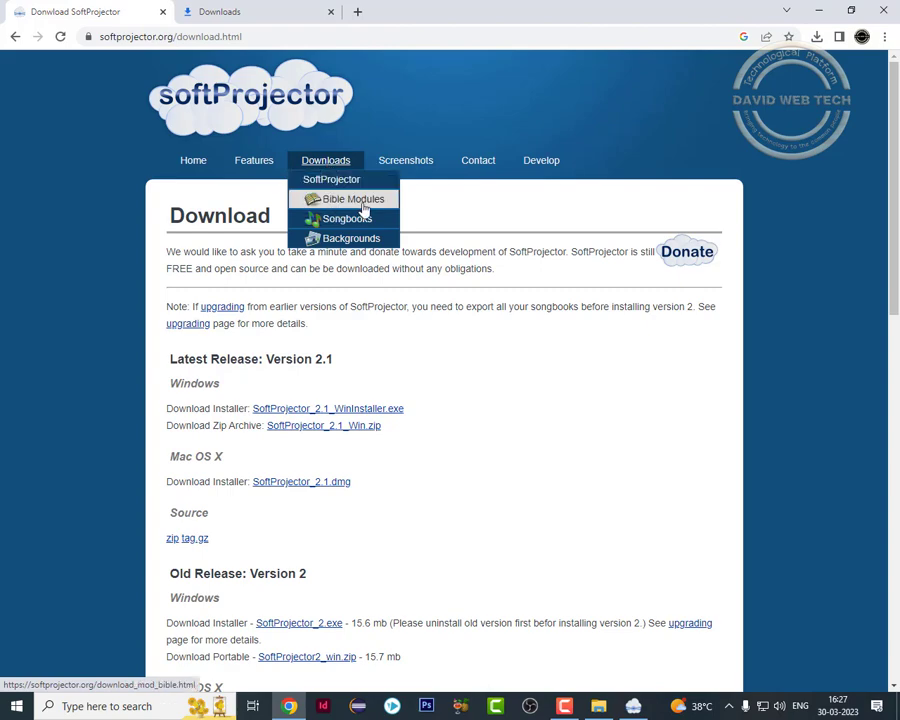
left_click(363, 205)
Find the Telugu entries in the list of Bible modules and download Telugu Bible (BSI).
scroll(169, 382, "down", 10)
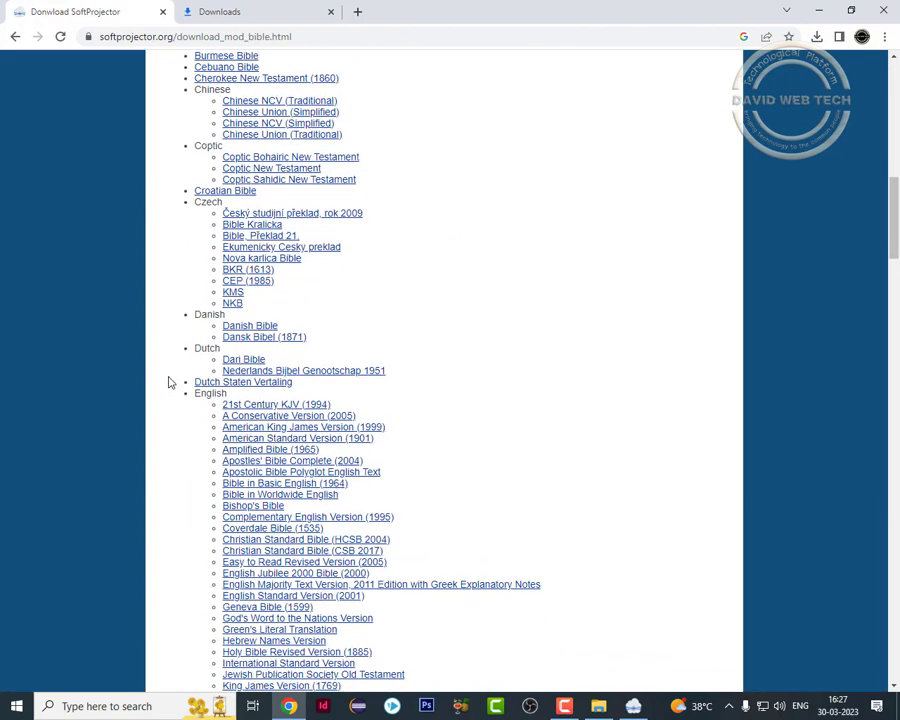
scroll(169, 382, "down", 3)
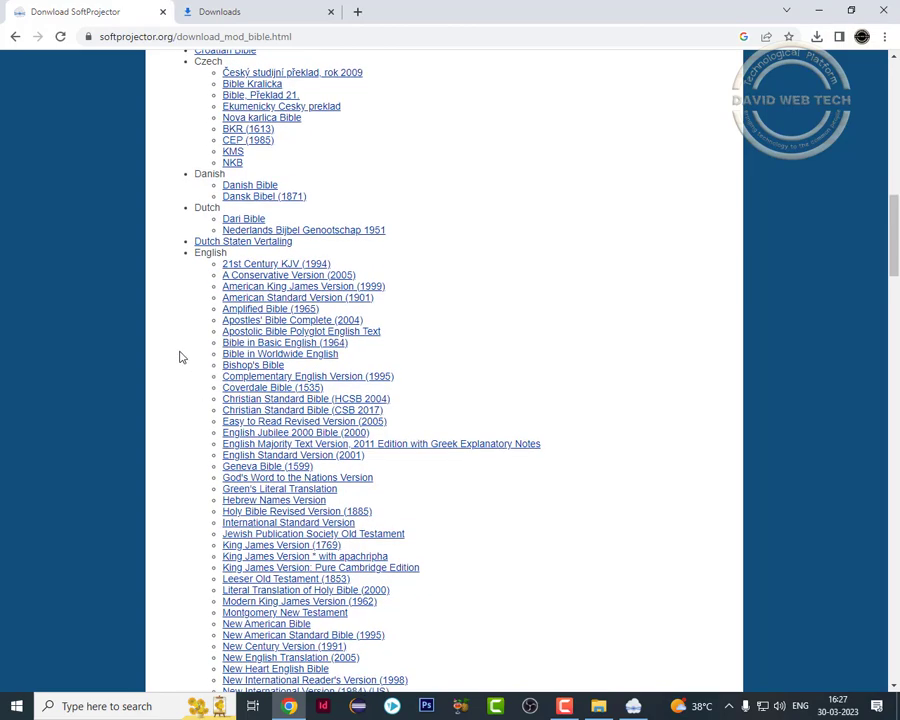
scroll(181, 357, "down", 20)
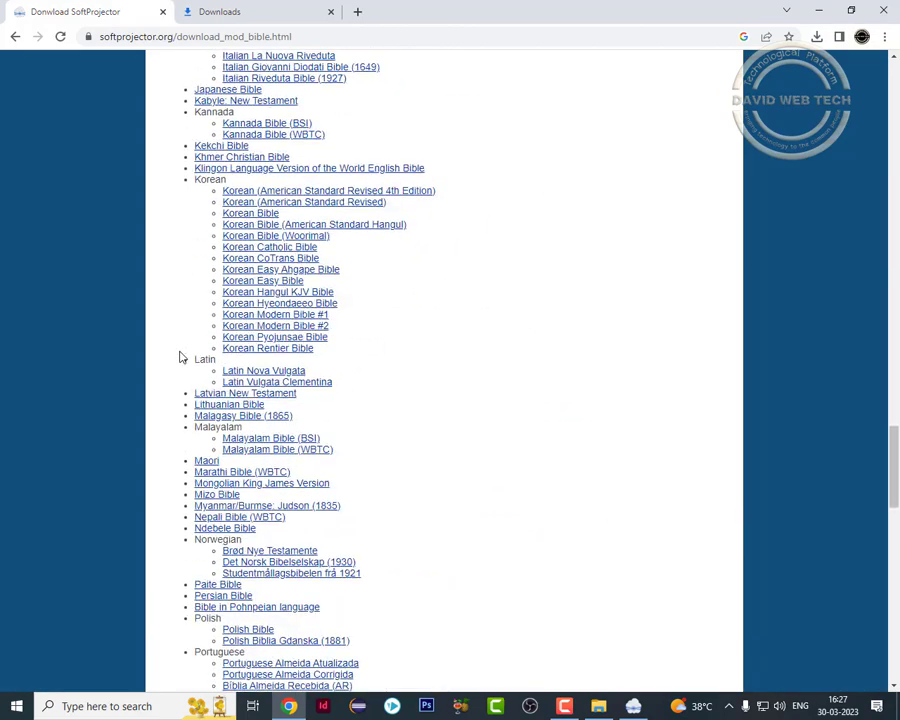
scroll(181, 357, "up", 3)
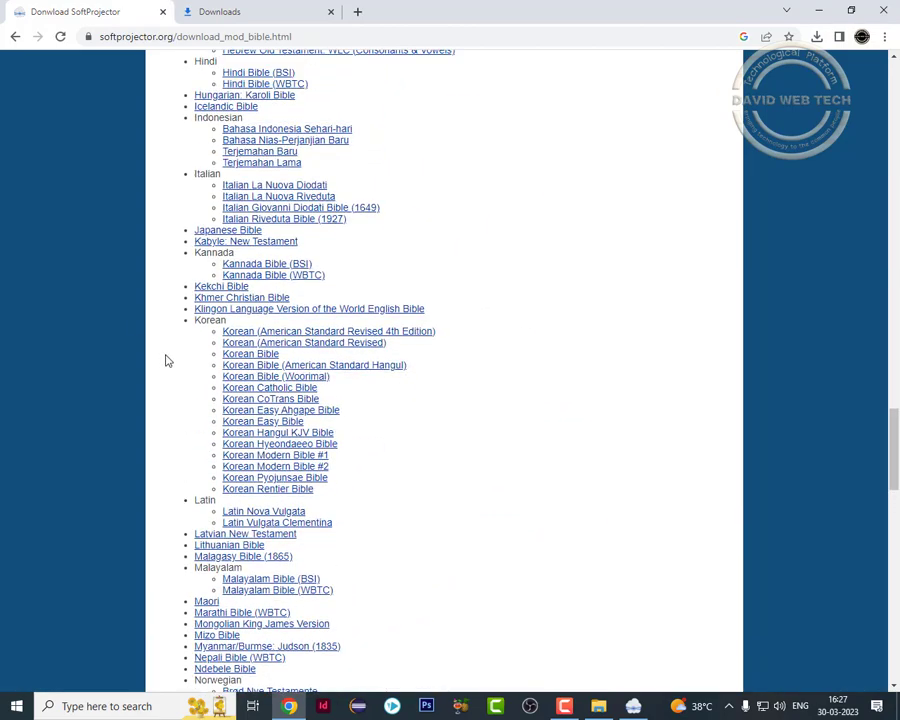
scroll(178, 340, "down", 20)
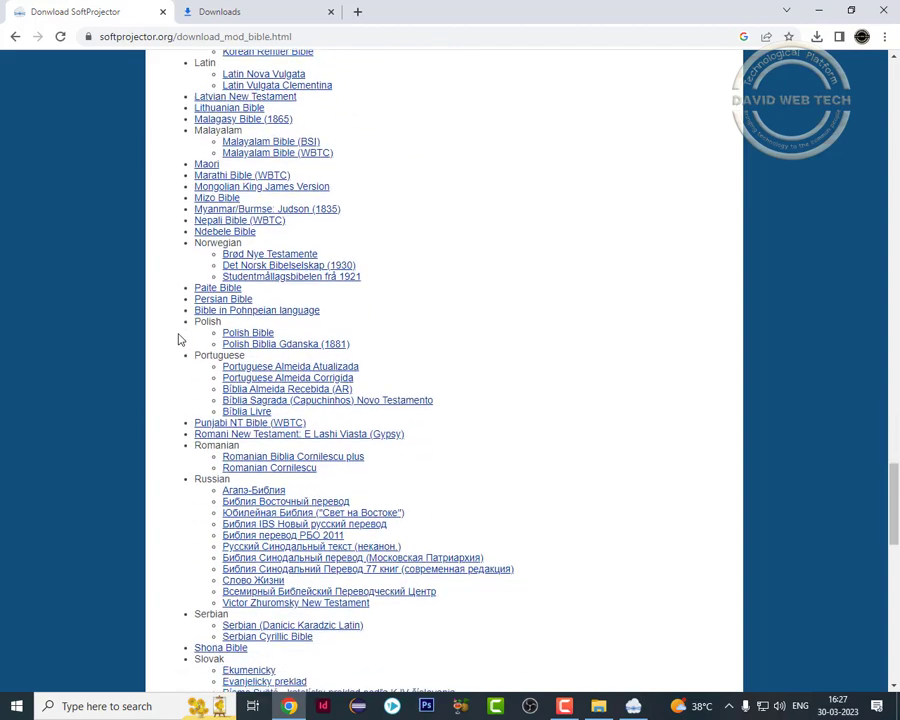
scroll(178, 338, "down", 10)
scroll(178, 336, "up", 3)
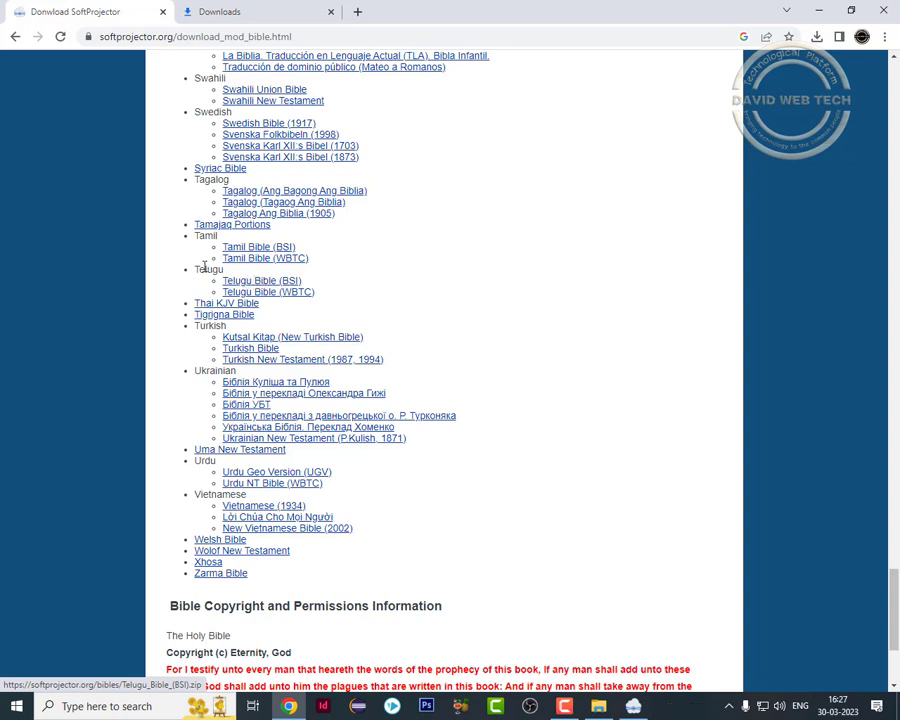
left_click(273, 286)
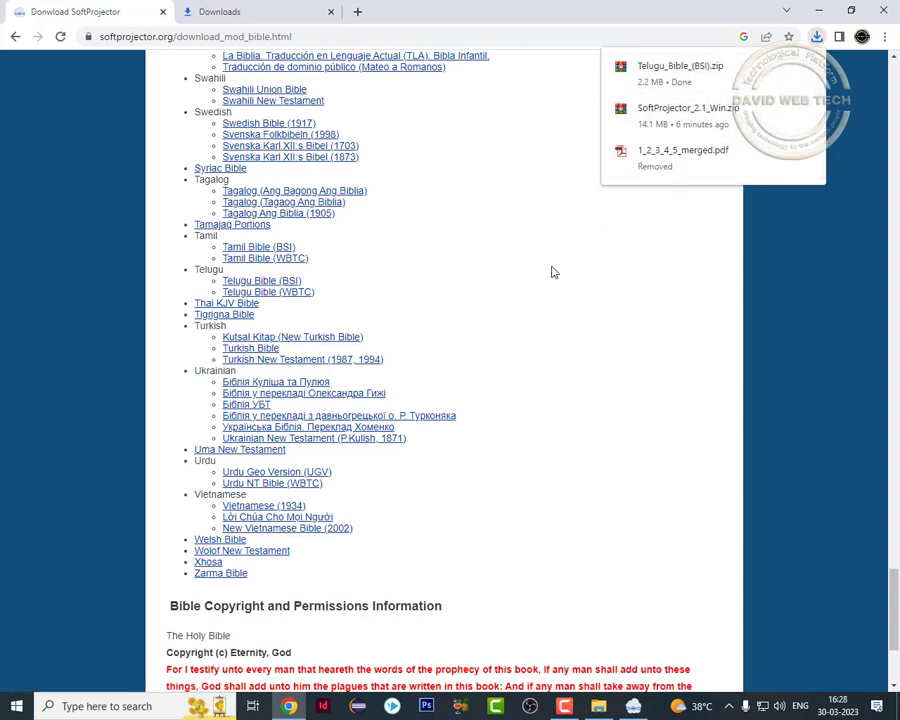
Locate the downloaded Telugu_Bible_(BSI) archive in its folder and move it into New folder on the desktop.
key("ctrl+j")
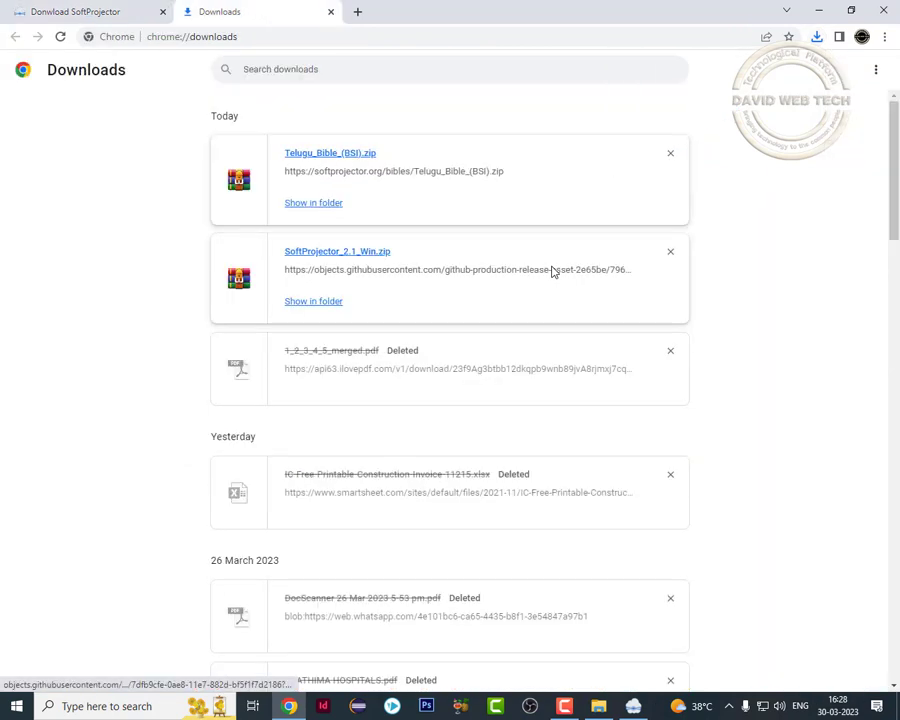
left_click(315, 203)
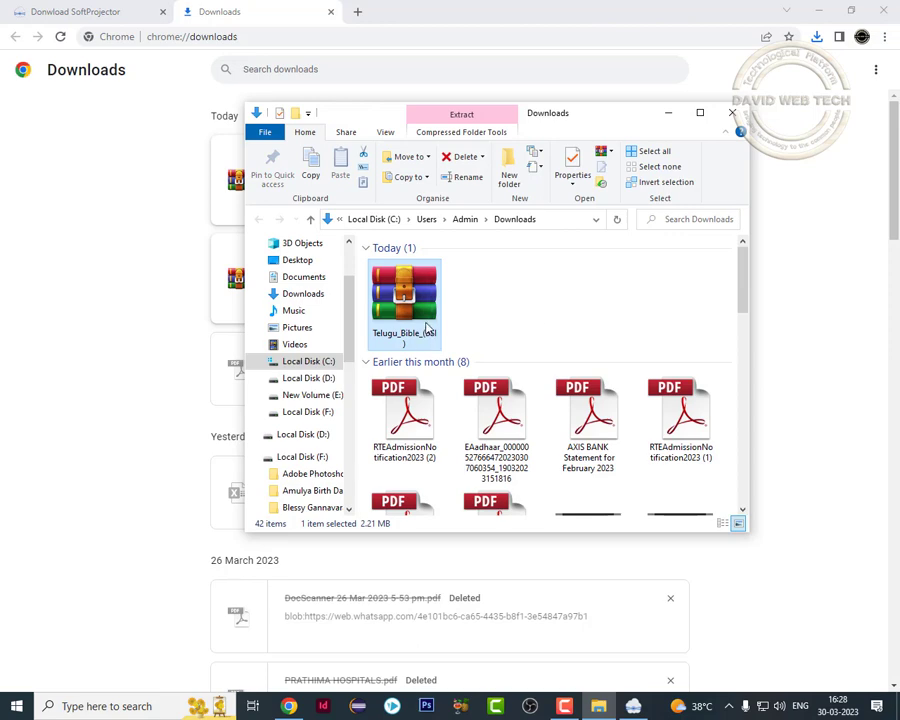
key("ctrl+x")
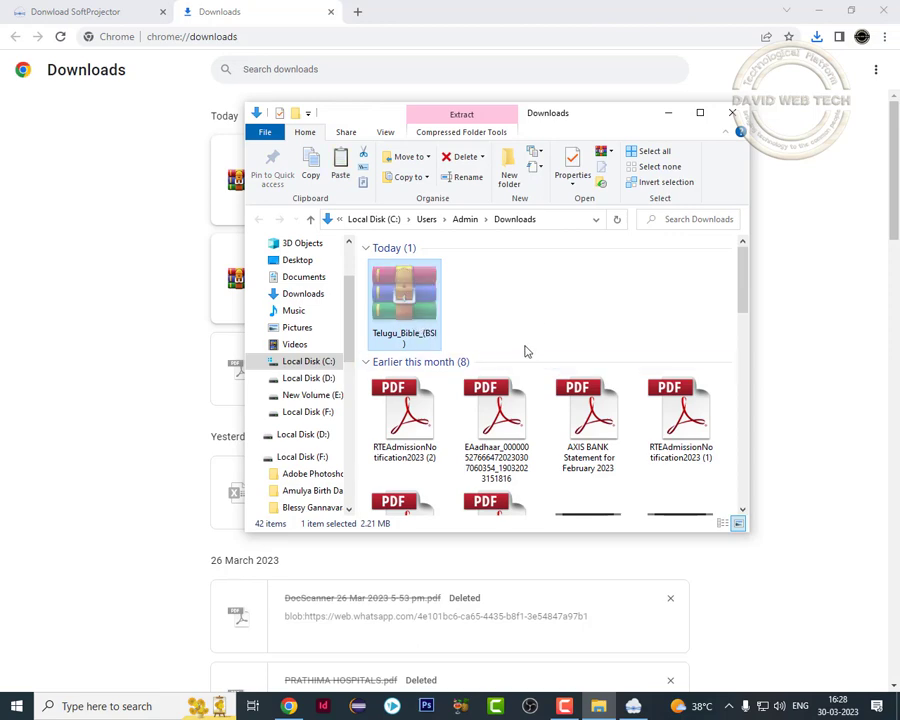
key("super+d")
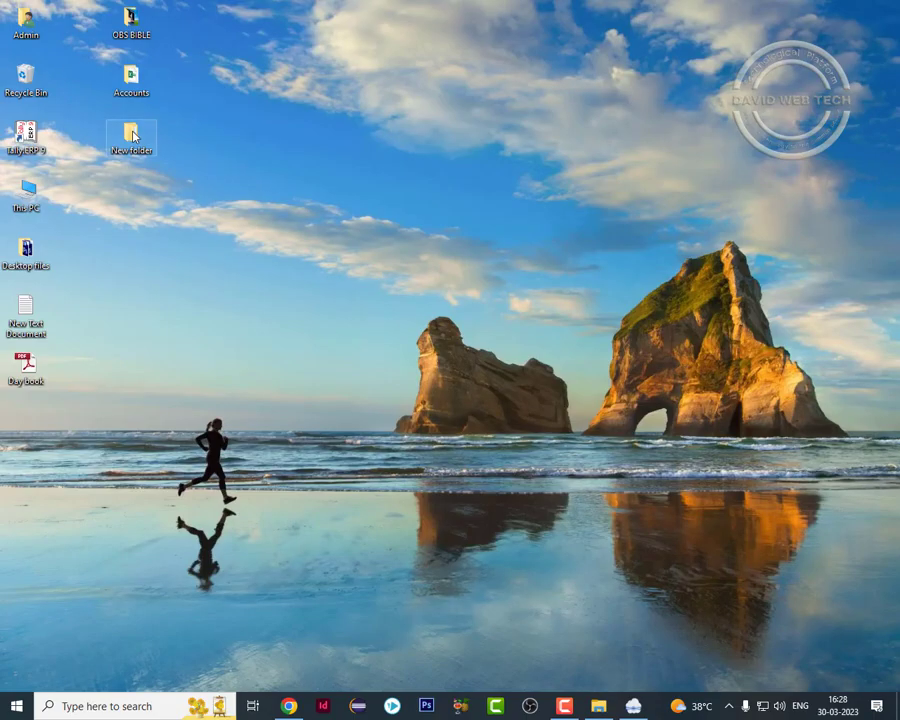
double_click(132, 136)
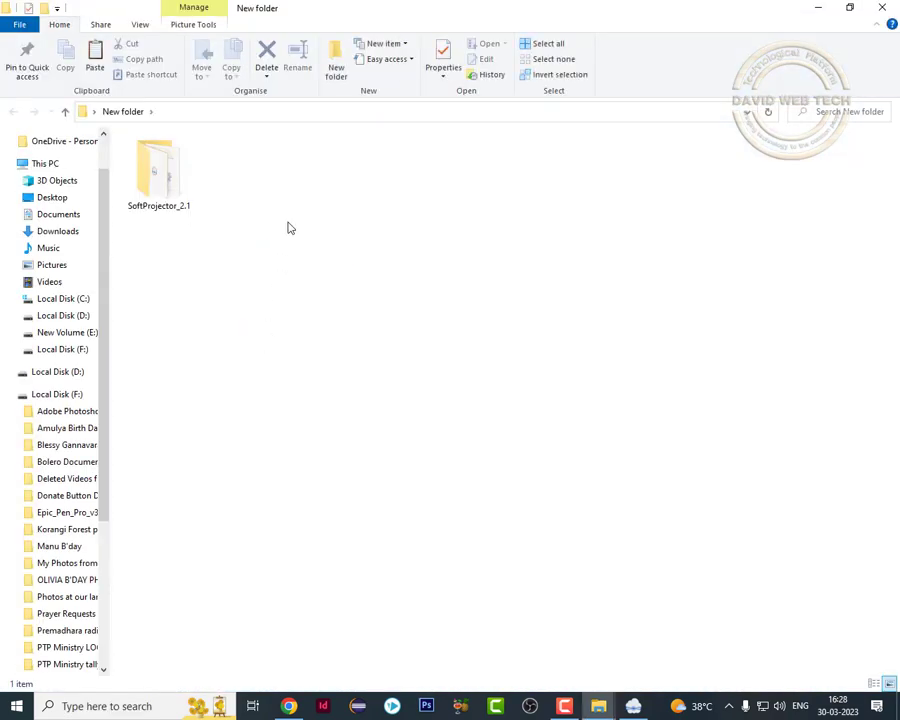
key("ctrl+v")
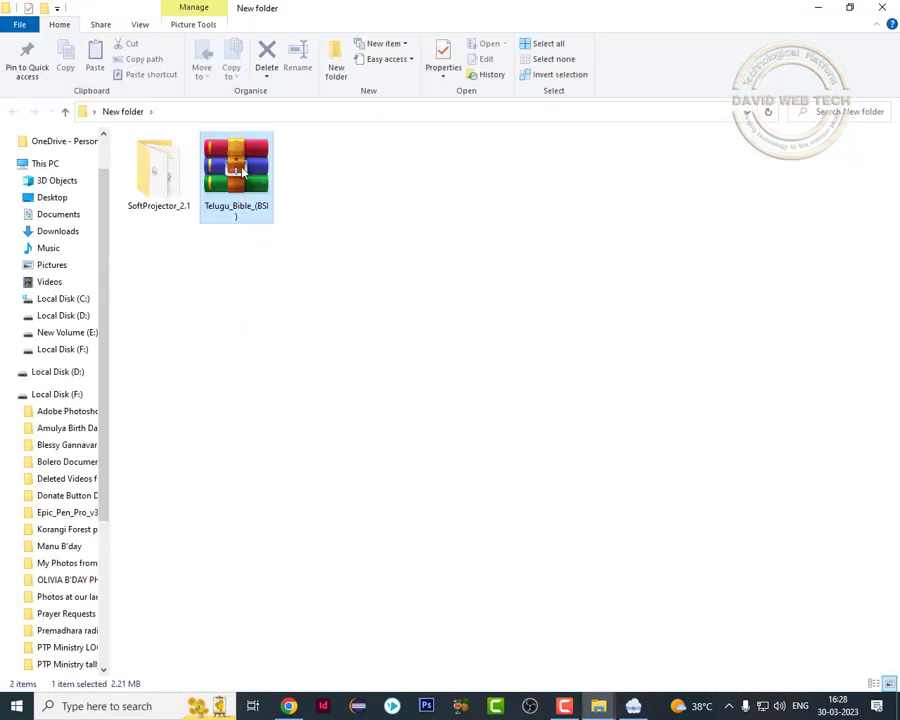
Extract the Telugu_Bible_(BSI) archive in New folder, delete the archive, and select the extracted .spb file.
right_click(239, 168)
left_click(275, 251)
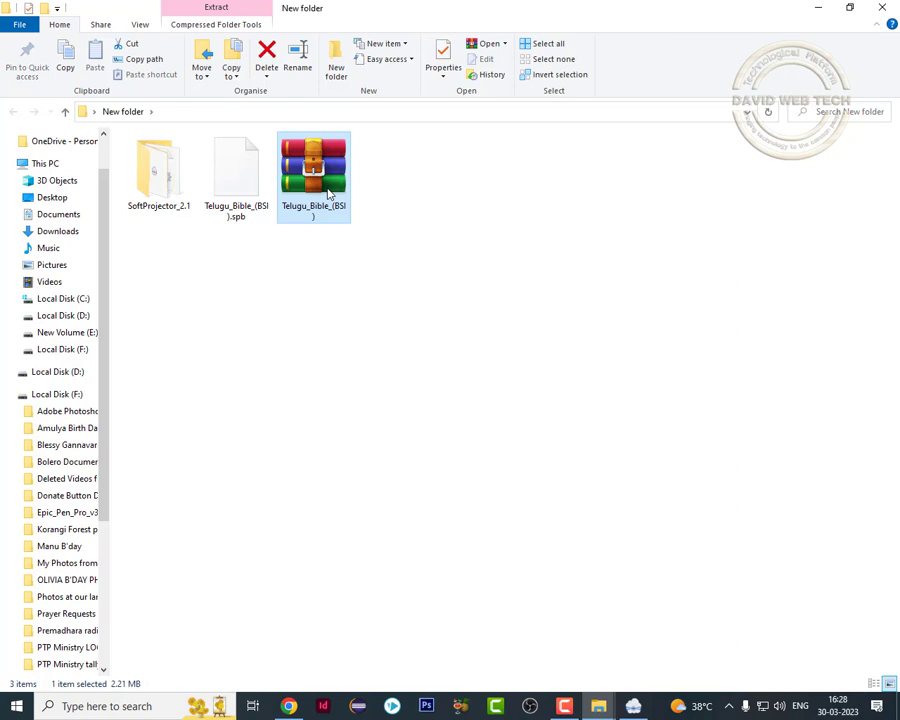
key("Delete")
left_click(247, 181)
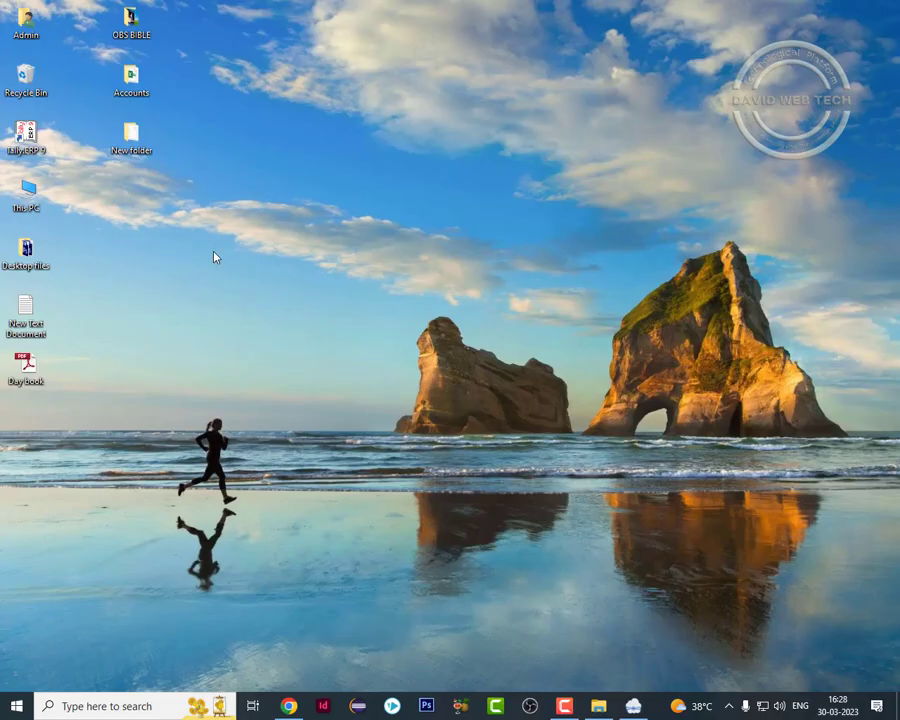
Return to the desktop, refresh it, and check the contents of the OBS BIBLE folder.
key("super+d")
right_click(214, 254)
left_click(251, 294)
double_click(131, 22)
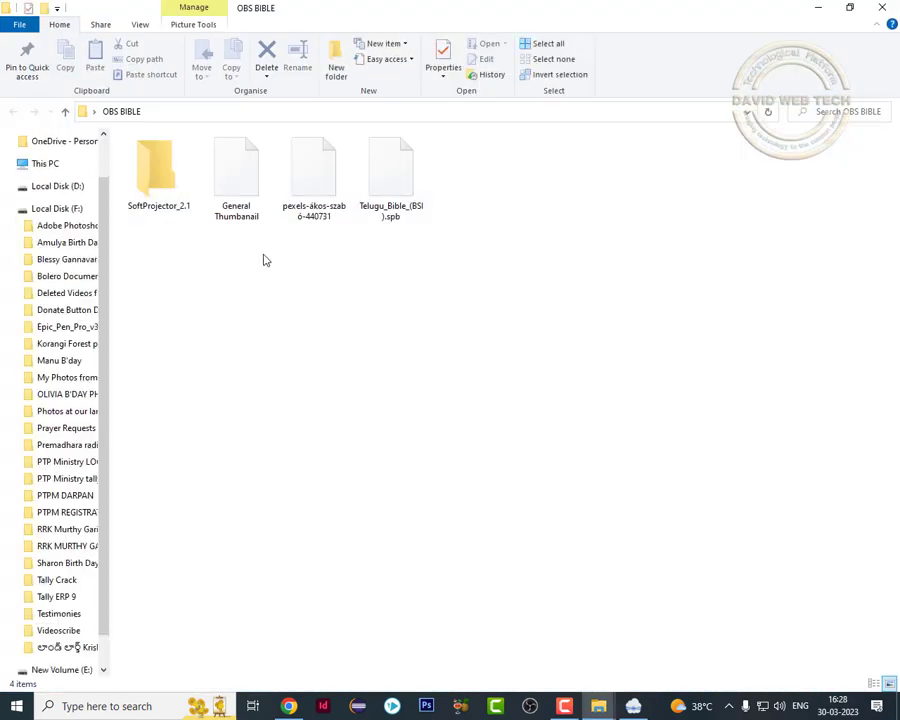
left_click(877, 6)
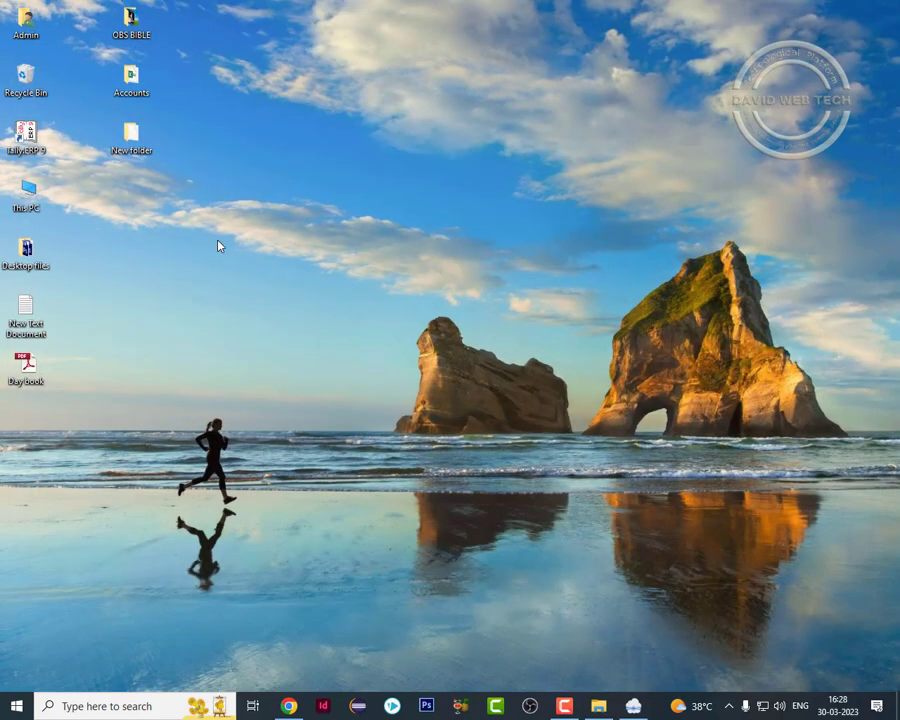
right_click(212, 218)
left_click(238, 253)
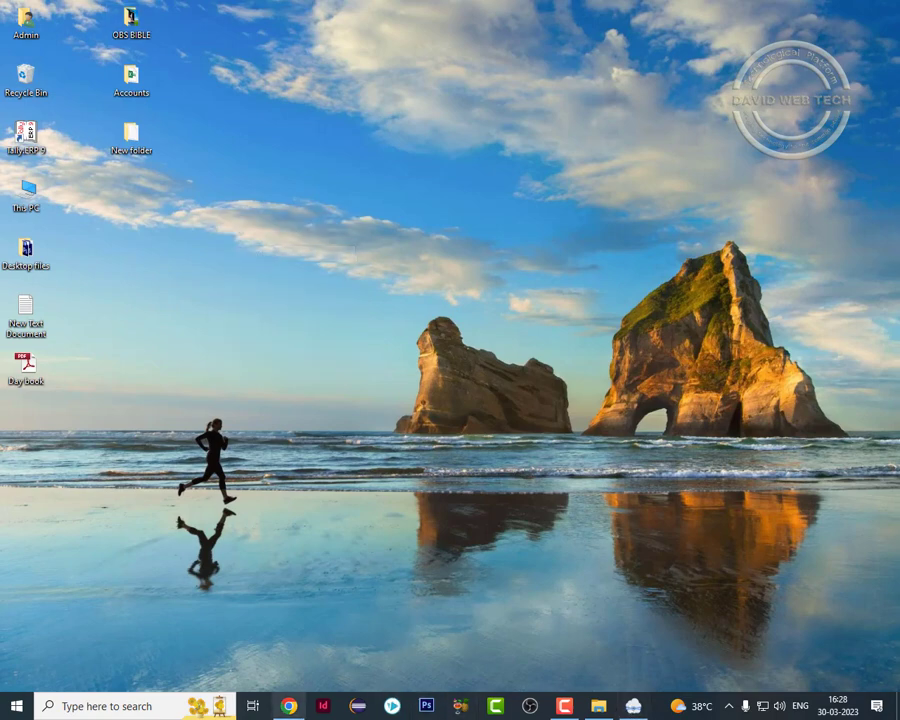
Switch to SoftProjector, import Telugu_Bible_(BSI).spb from the desktop's OBS BIBLE folder through the database manager, and close the manager.
left_click(637, 708)
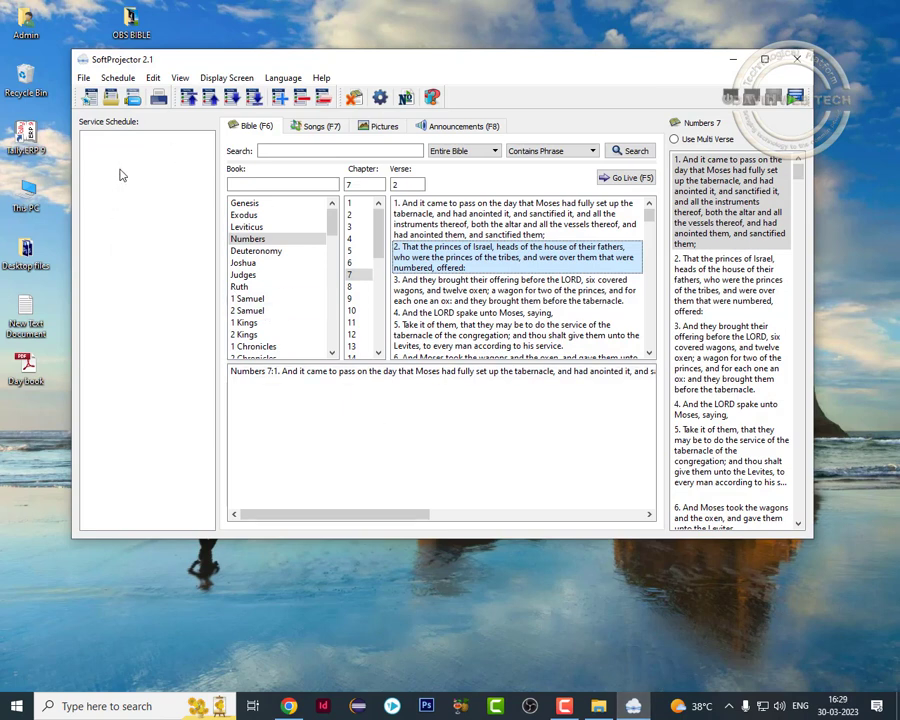
left_click(153, 77)
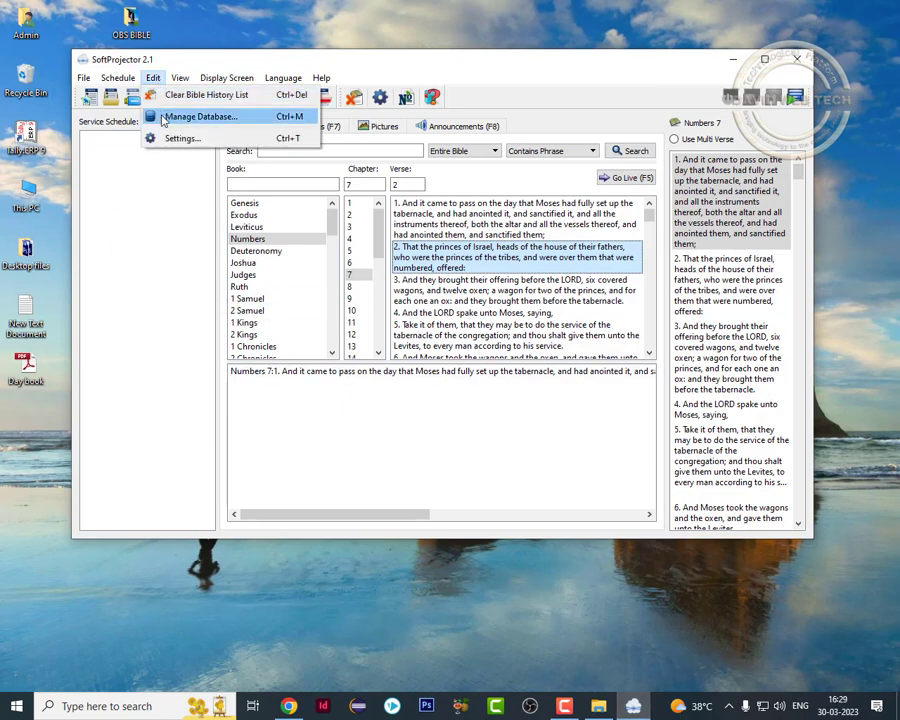
left_click(190, 116)
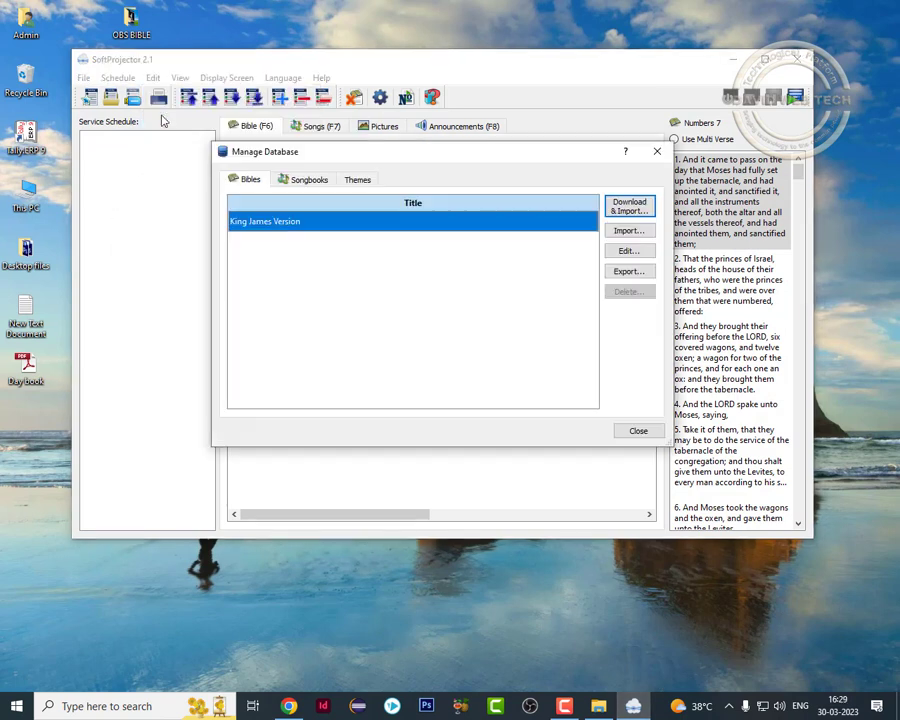
left_click(628, 231)
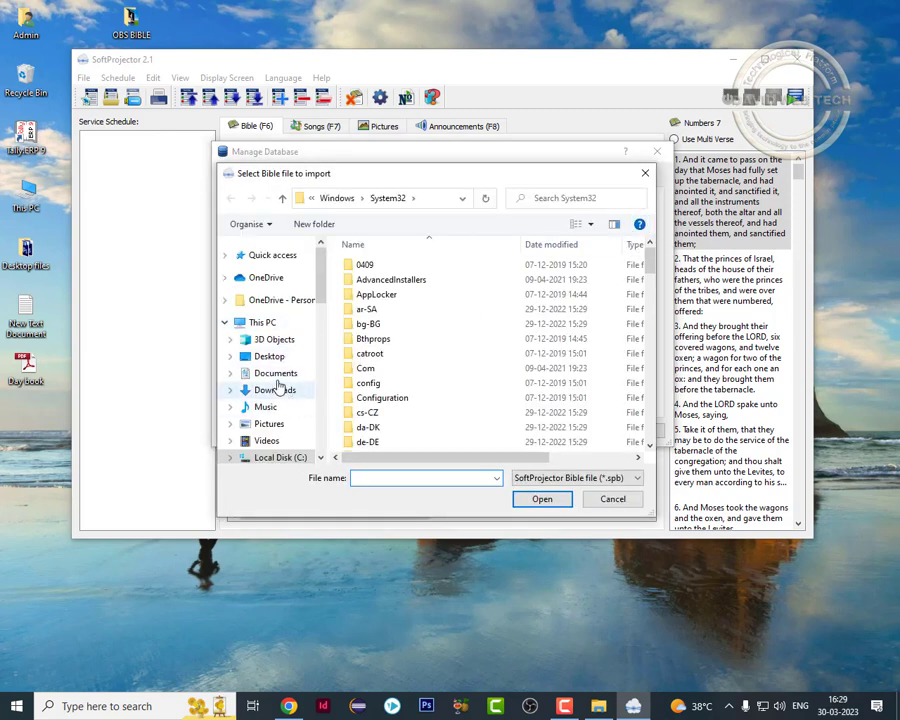
left_click(272, 357)
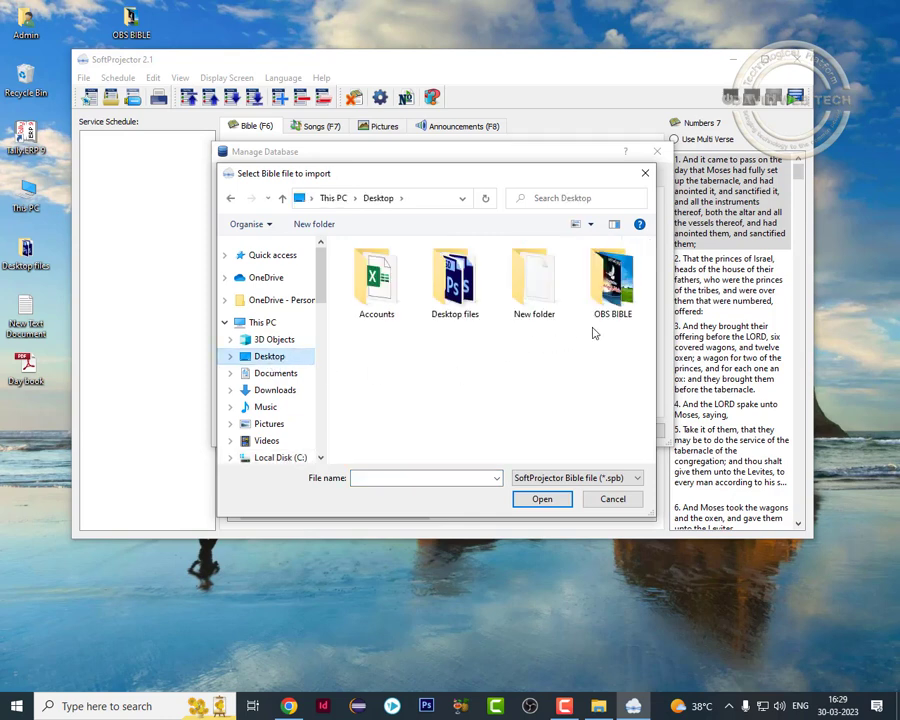
double_click(610, 318)
left_click(459, 276)
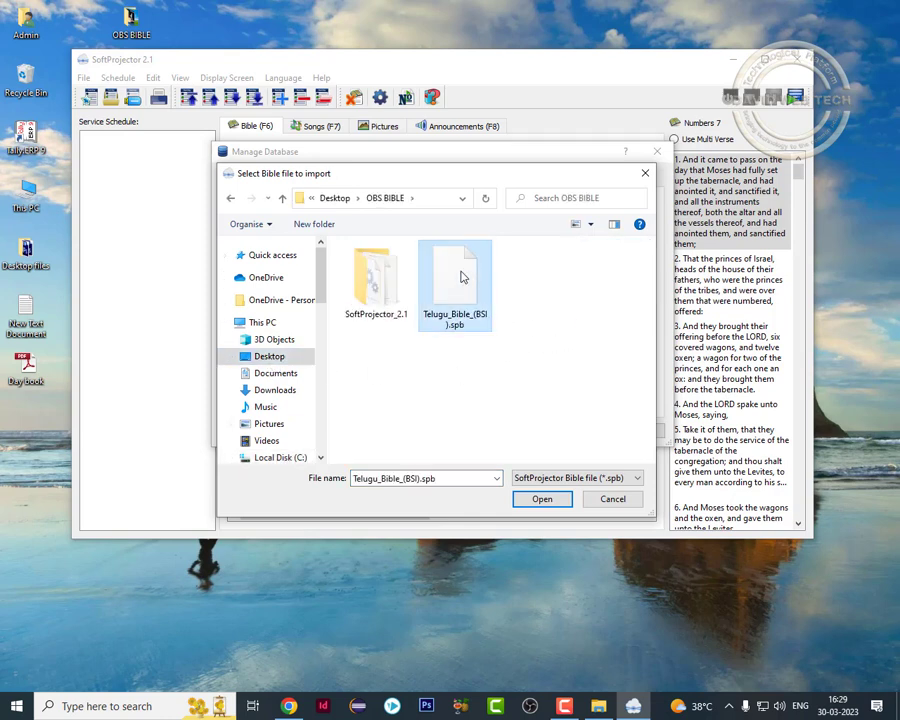
left_click(542, 499)
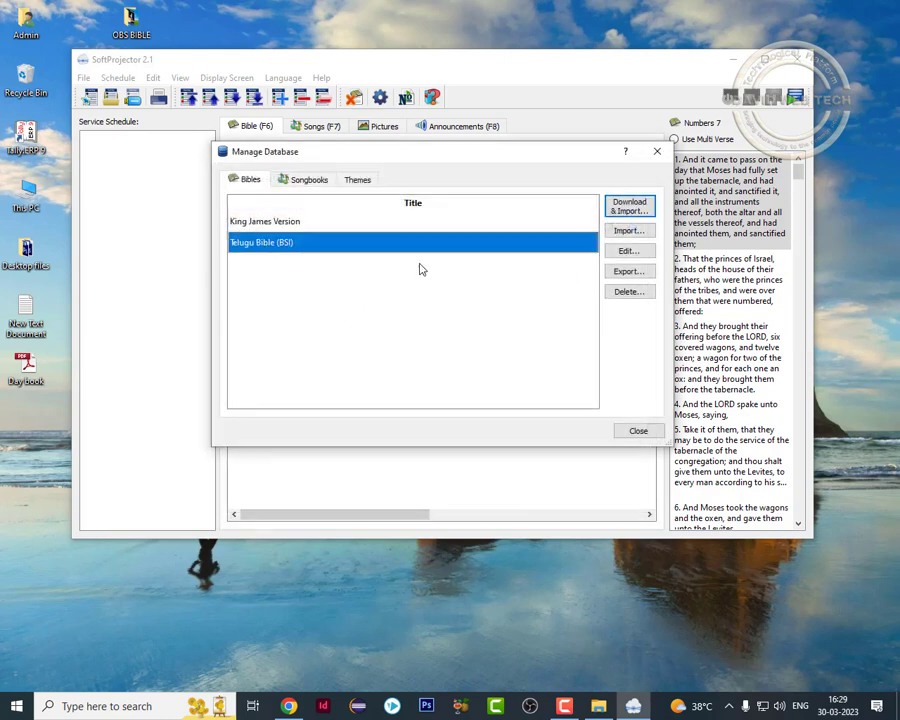
left_click(657, 151)
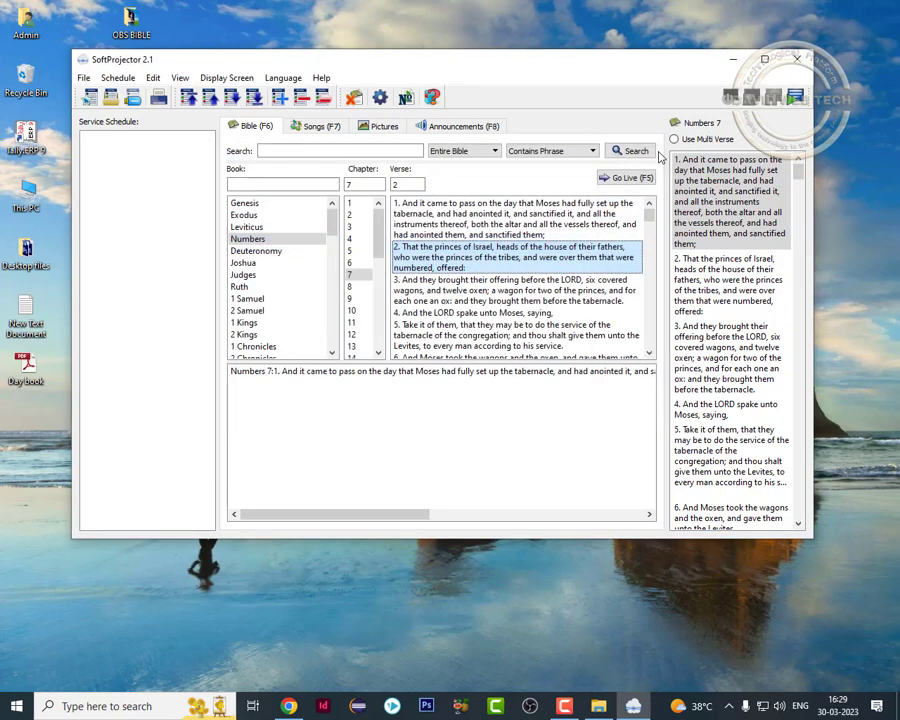
In the Bible settings, set the primary Bible to Telugu Bible (BSI) and the secondary Bible to King James Version.
left_click(380, 99)
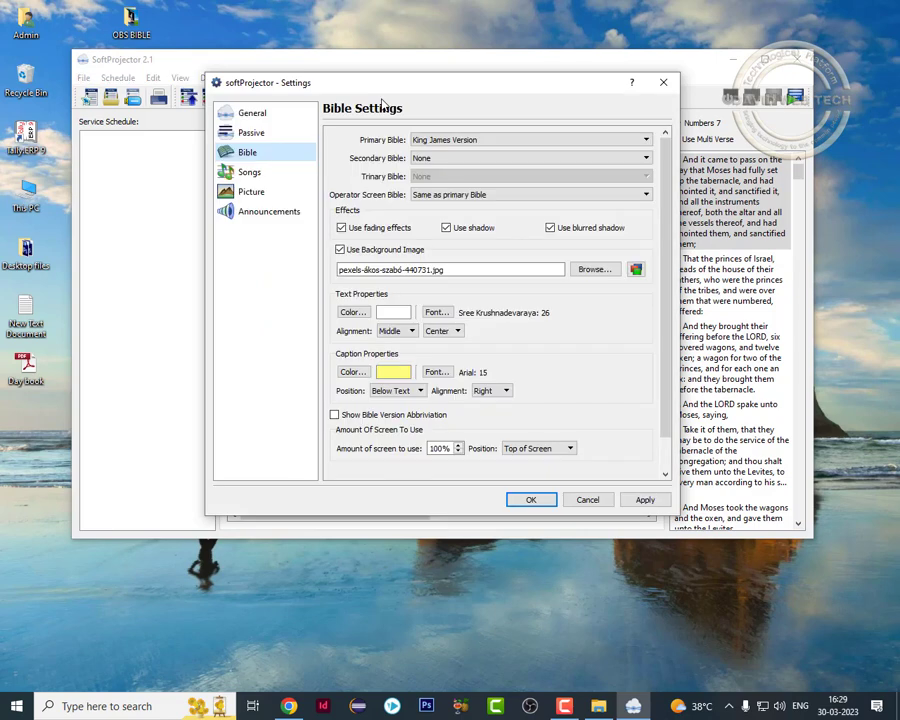
left_click(434, 142)
left_click(441, 161)
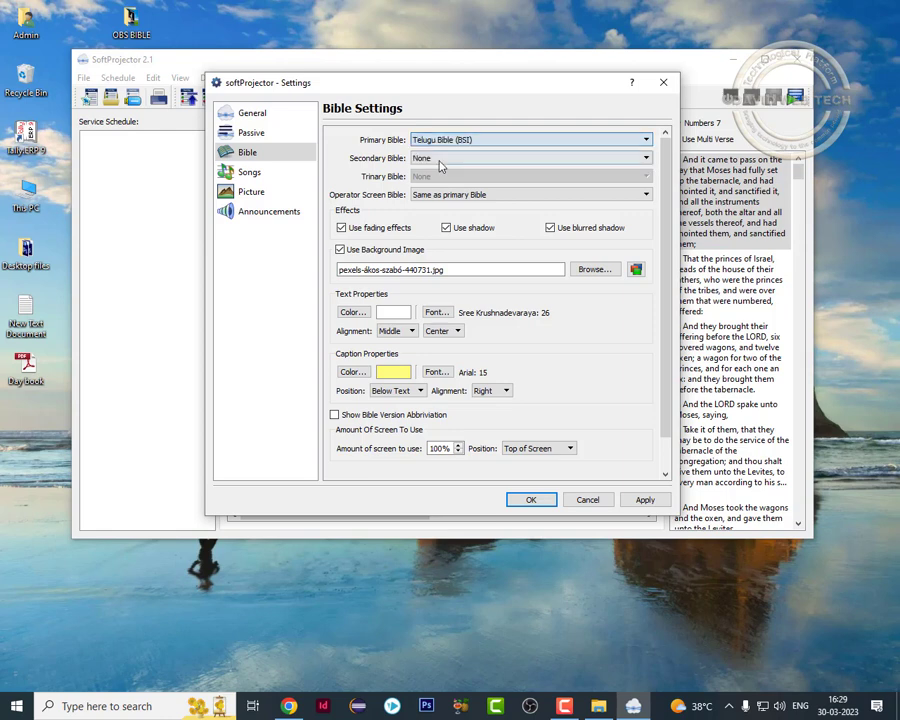
left_click(416, 159)
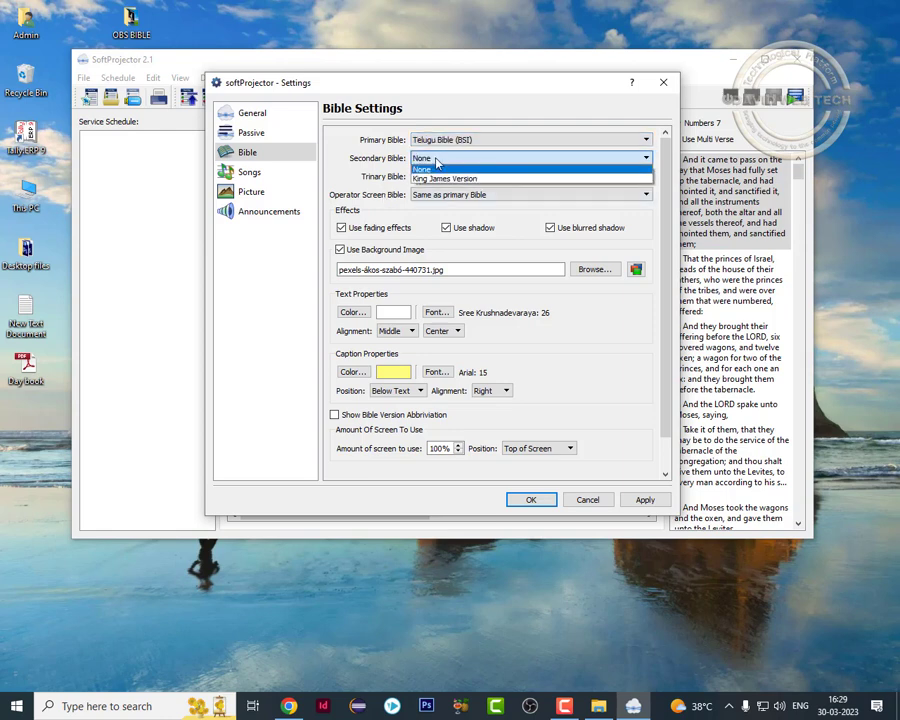
left_click(430, 176)
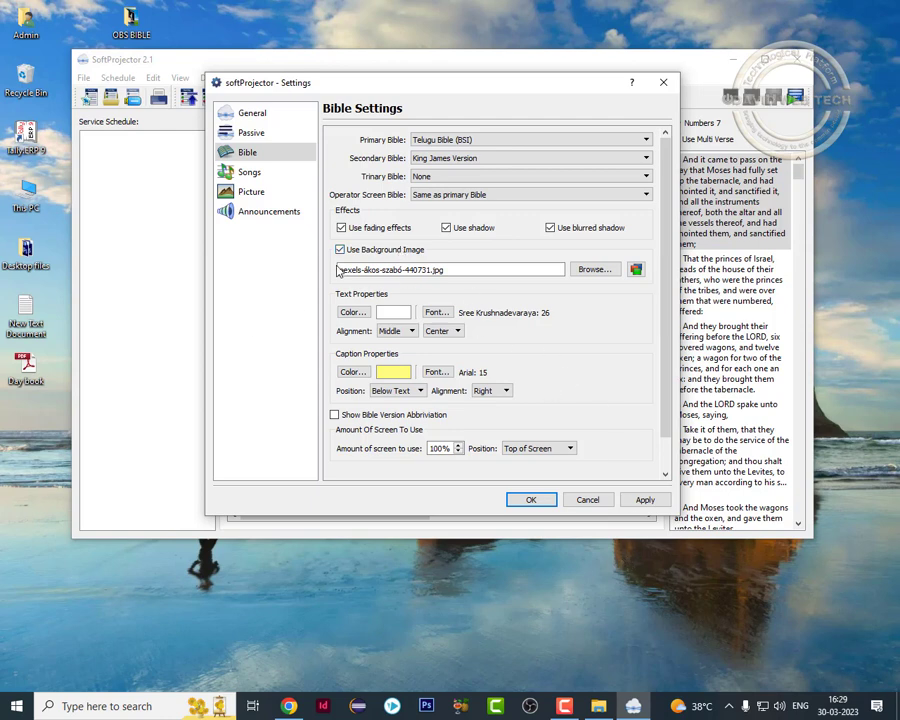
left_click(634, 274)
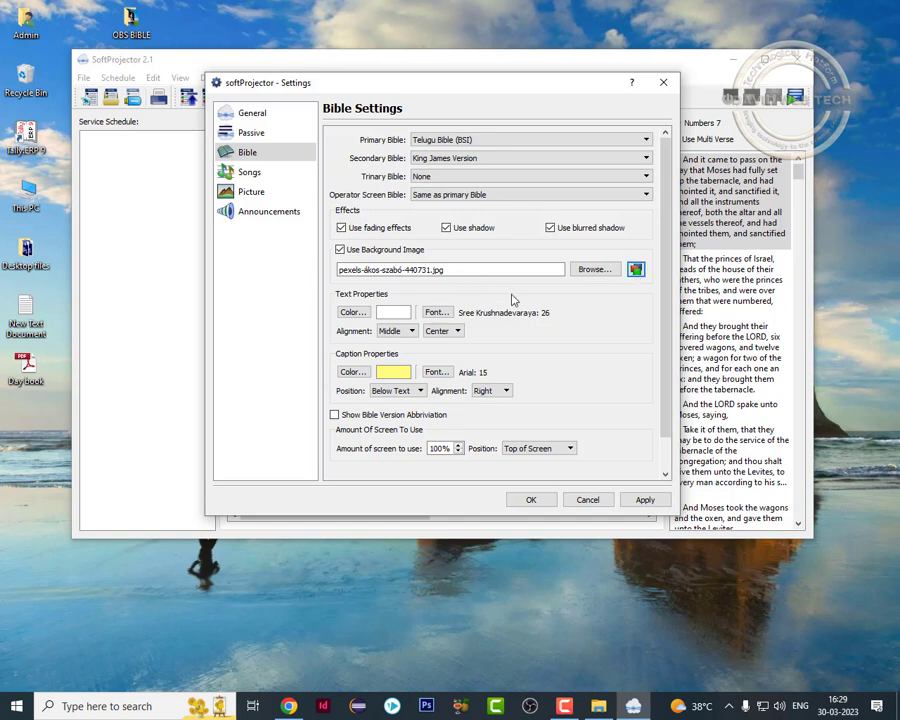
left_click(589, 272)
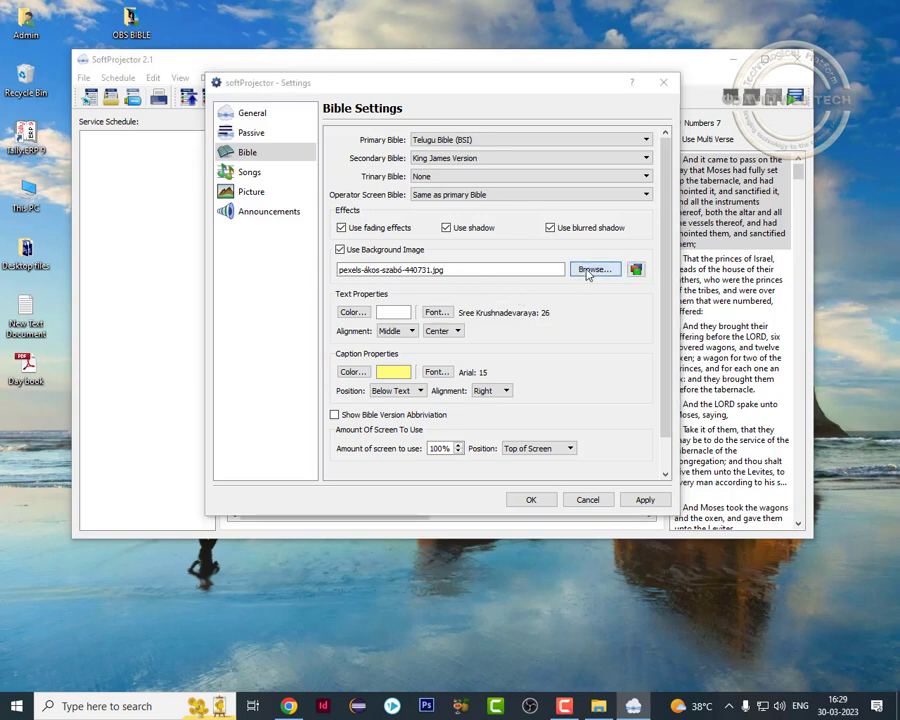
left_click(639, 101)
left_click(252, 115)
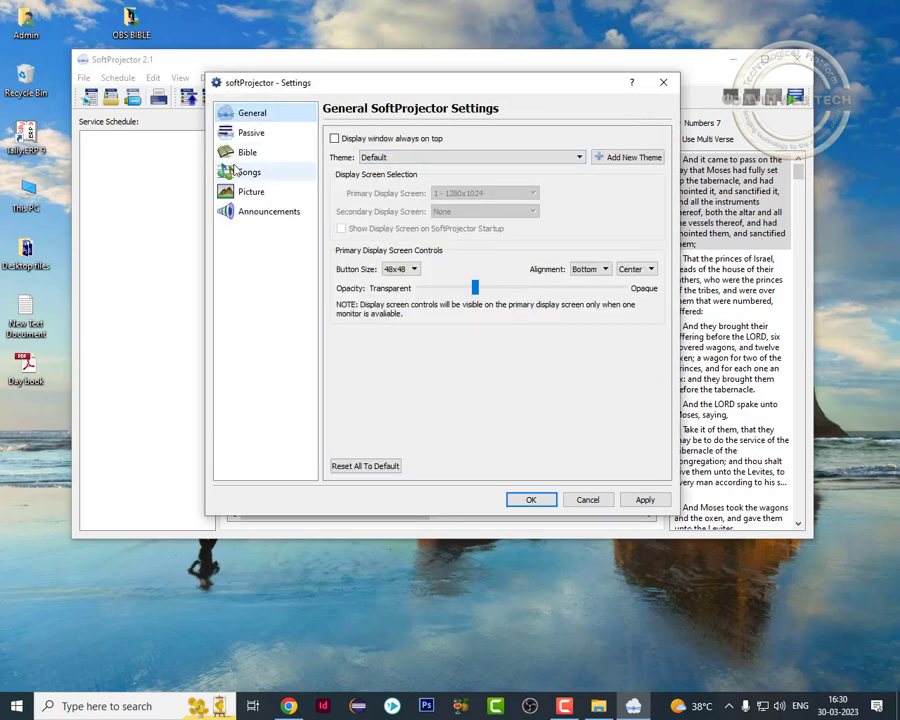
left_click(247, 151)
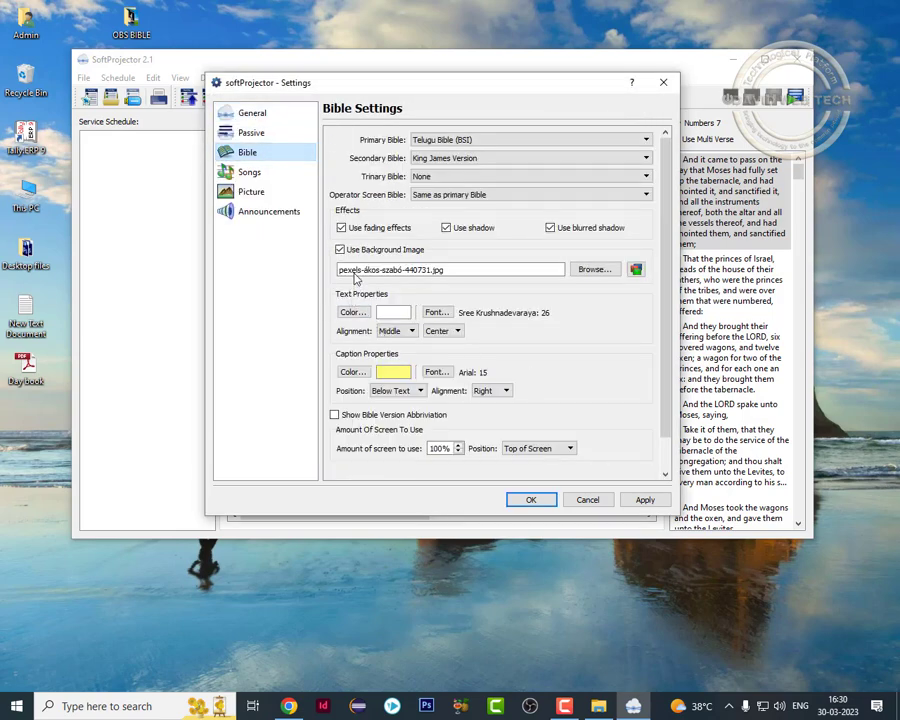
Set the Bible background image to pexels-ákos-szabó-440731 from the desktop's OBS BIBLE folder, then apply and close the settings.
left_click(588, 276)
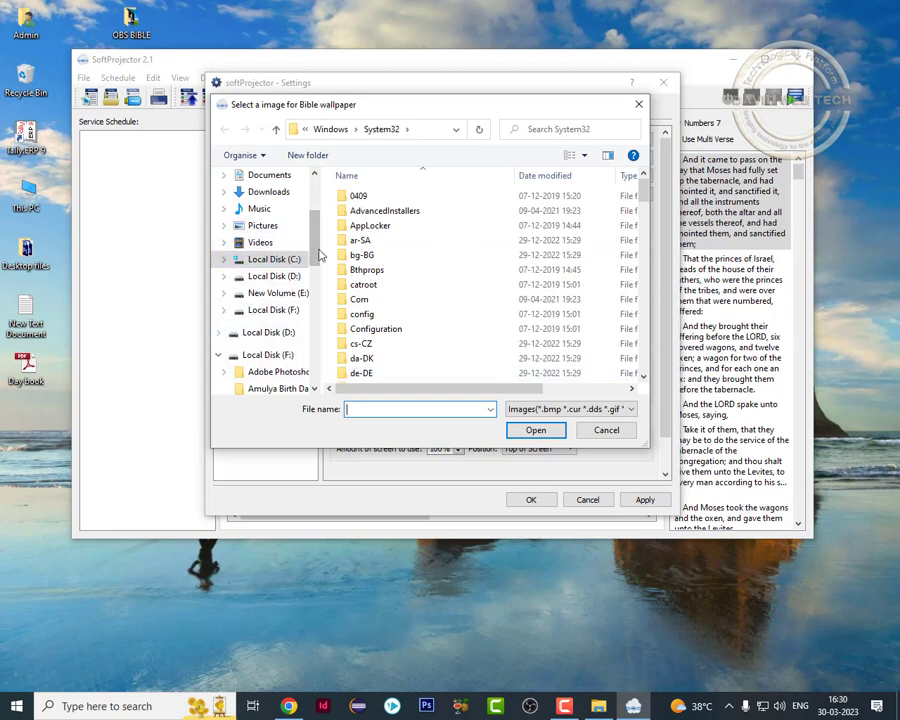
scroll(315, 250, "up", 2)
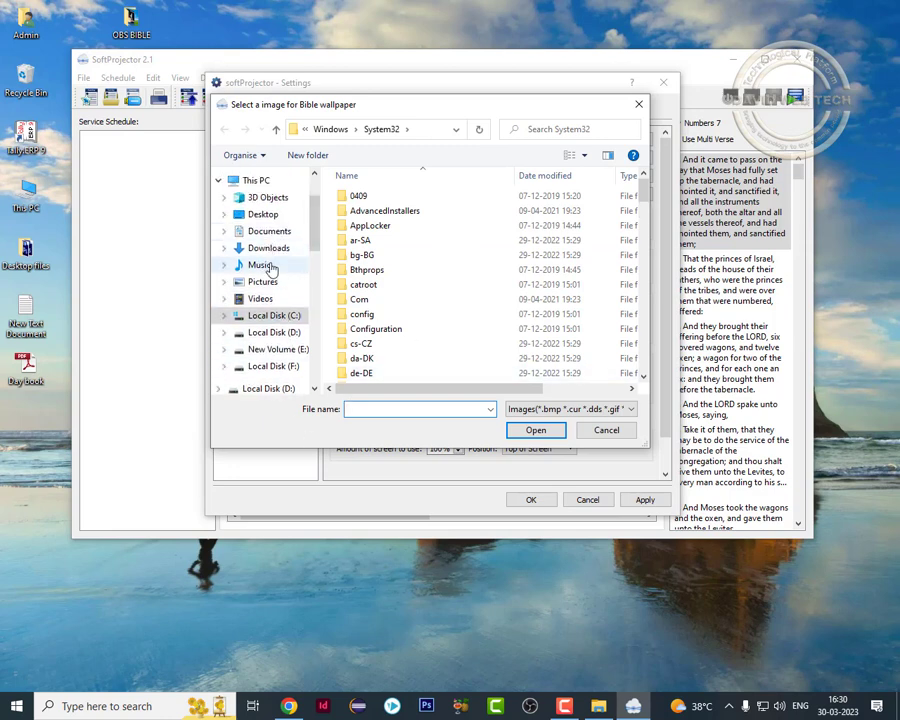
left_click(262, 216)
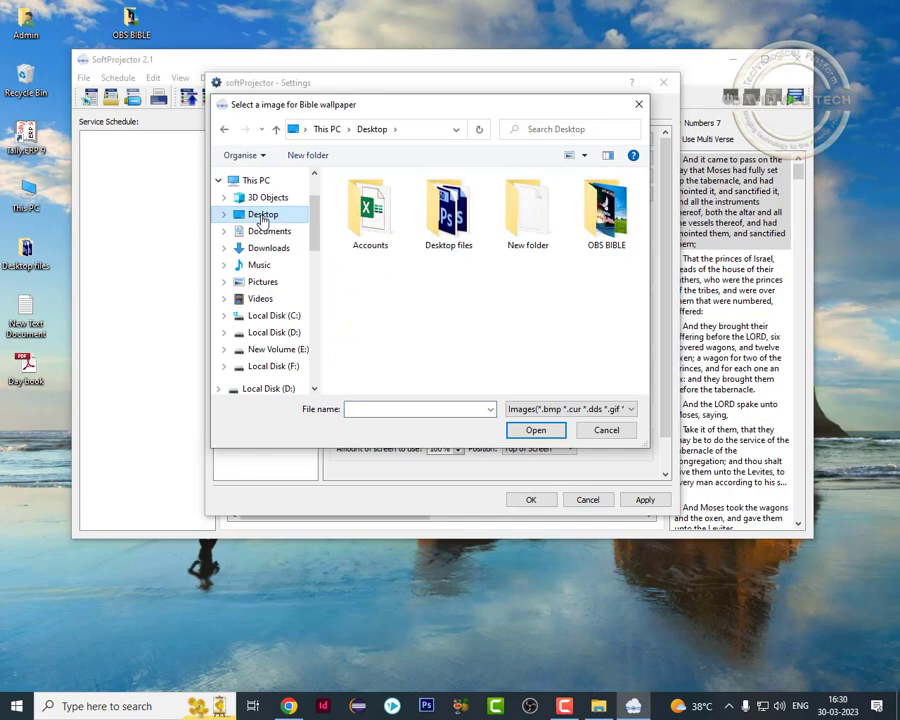
double_click(606, 212)
left_click(527, 218)
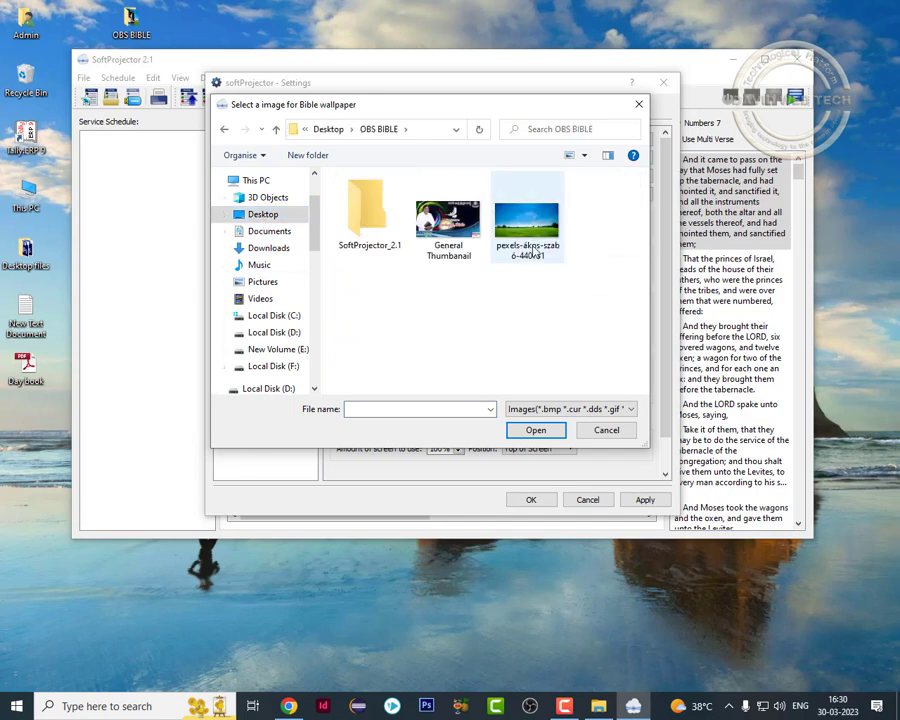
left_click(536, 430)
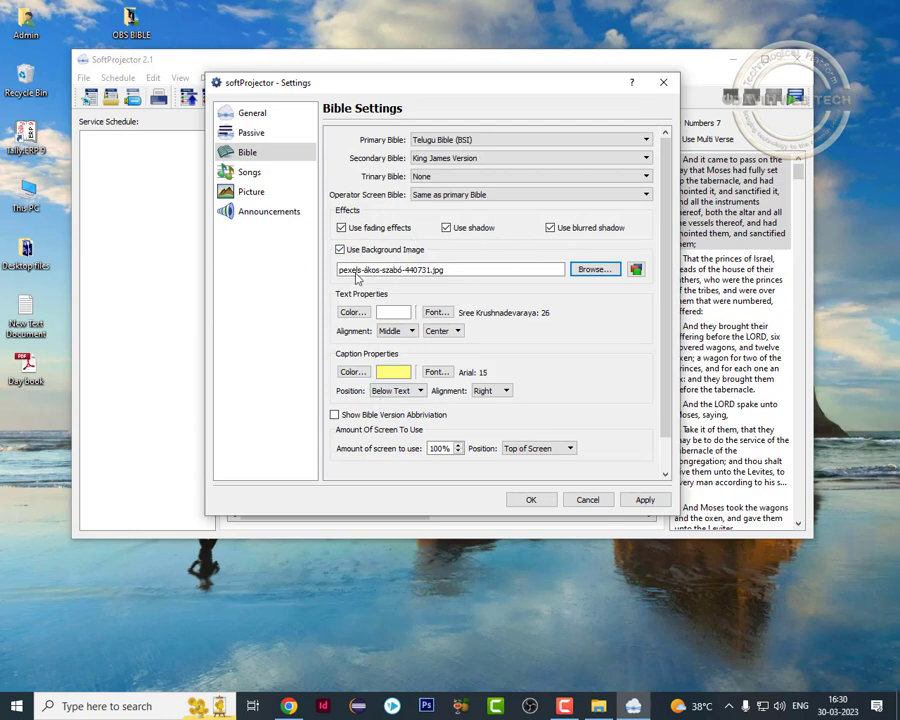
left_click(641, 500)
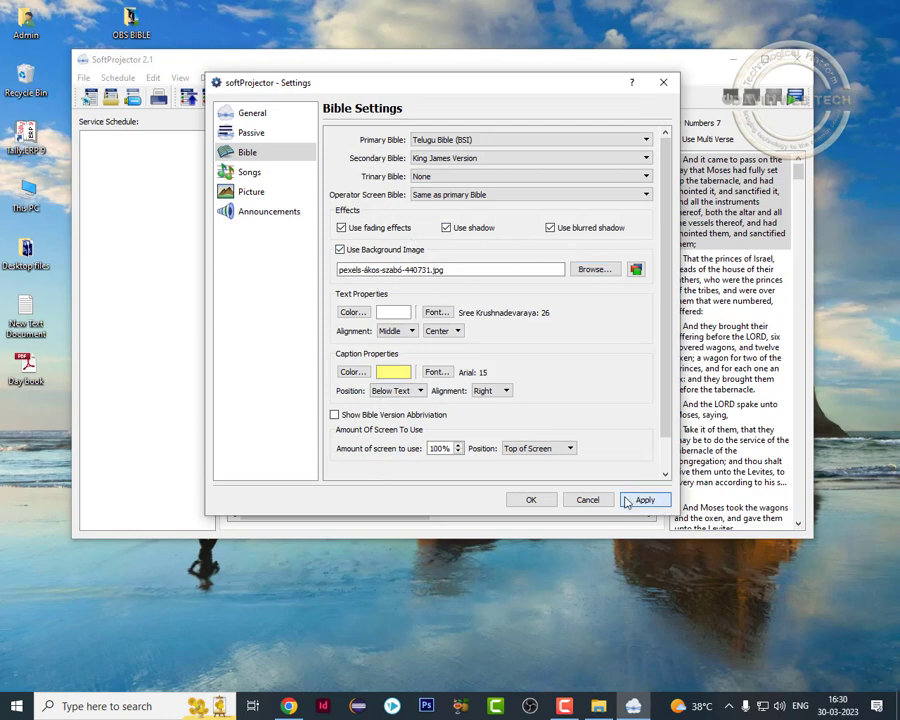
left_click(531, 500)
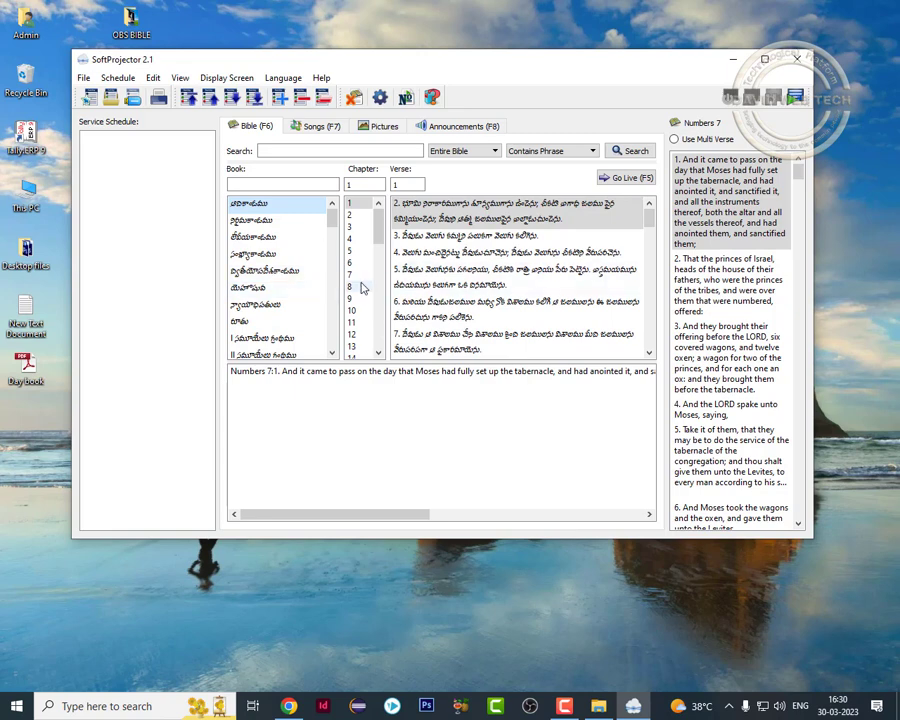
left_click(420, 240)
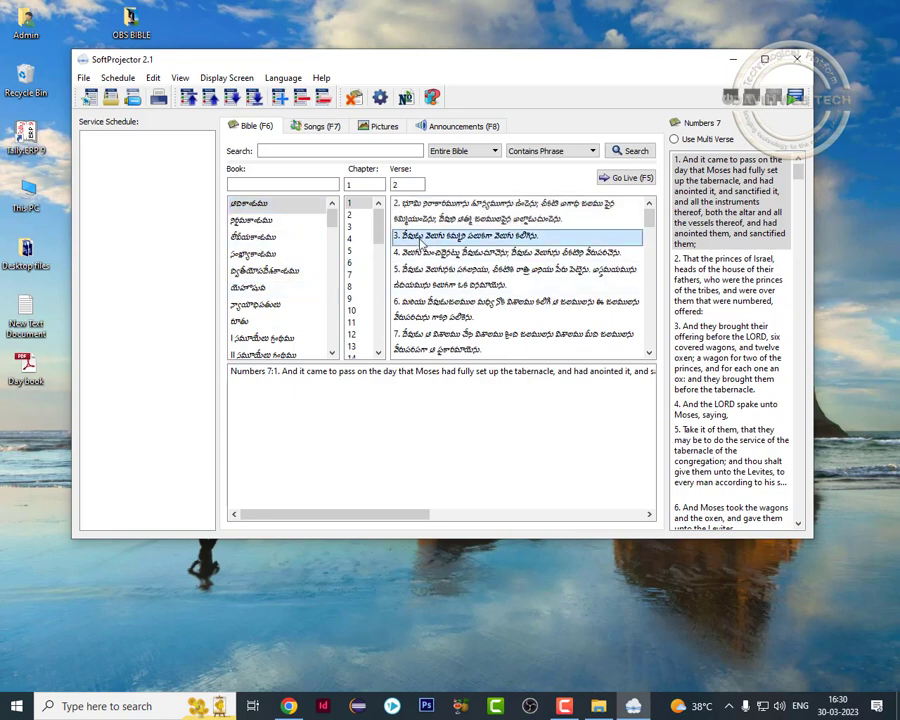
left_click(153, 78)
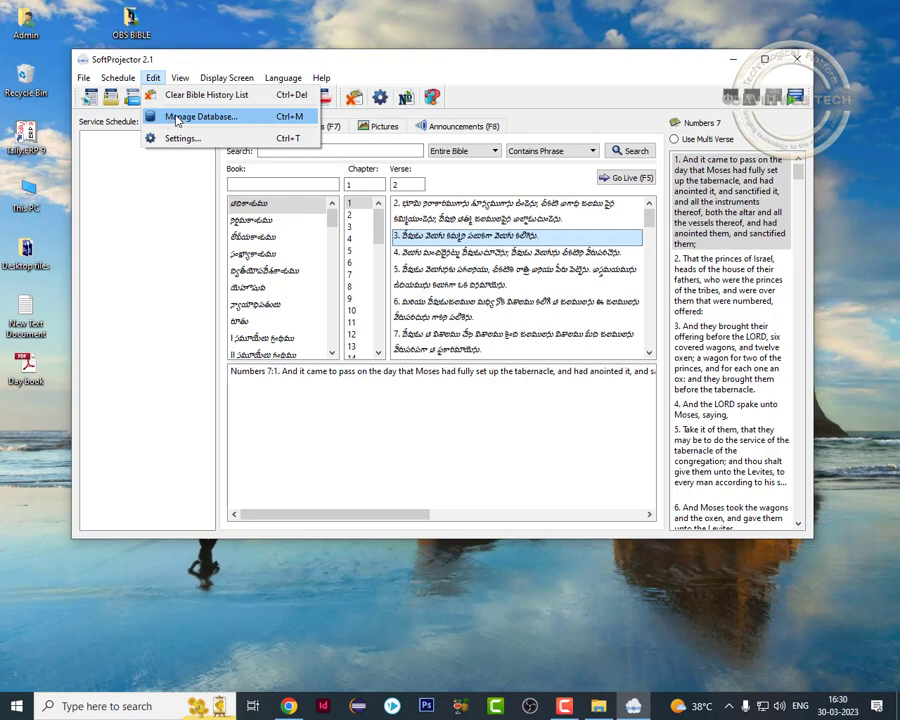
left_click(474, 82)
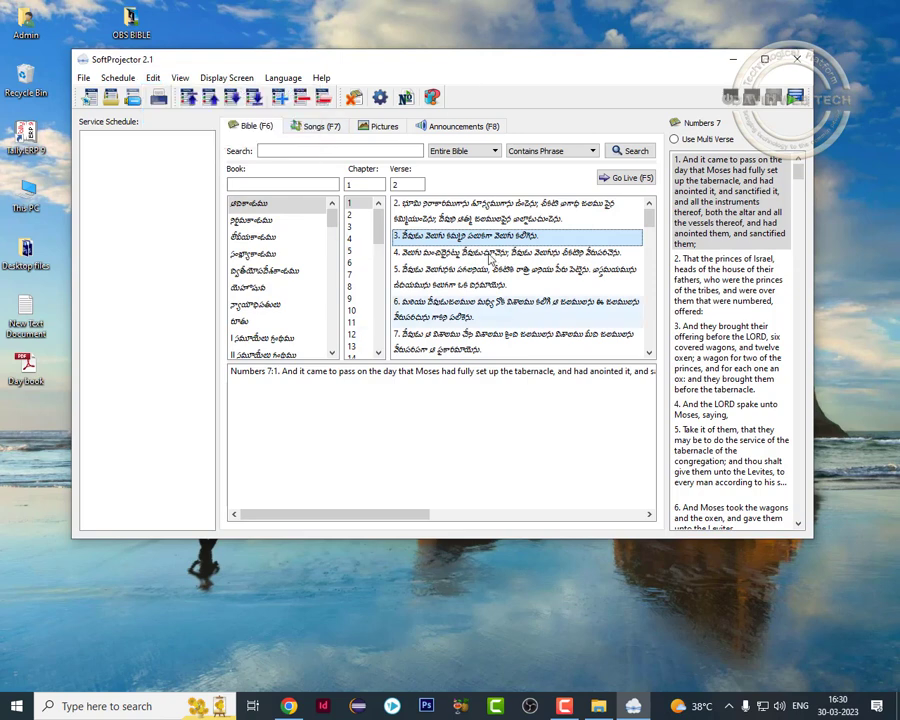
Reopen the Bible settings and browse the fonts offered for the verse text, leaving the font selection without choosing one.
left_click(380, 97)
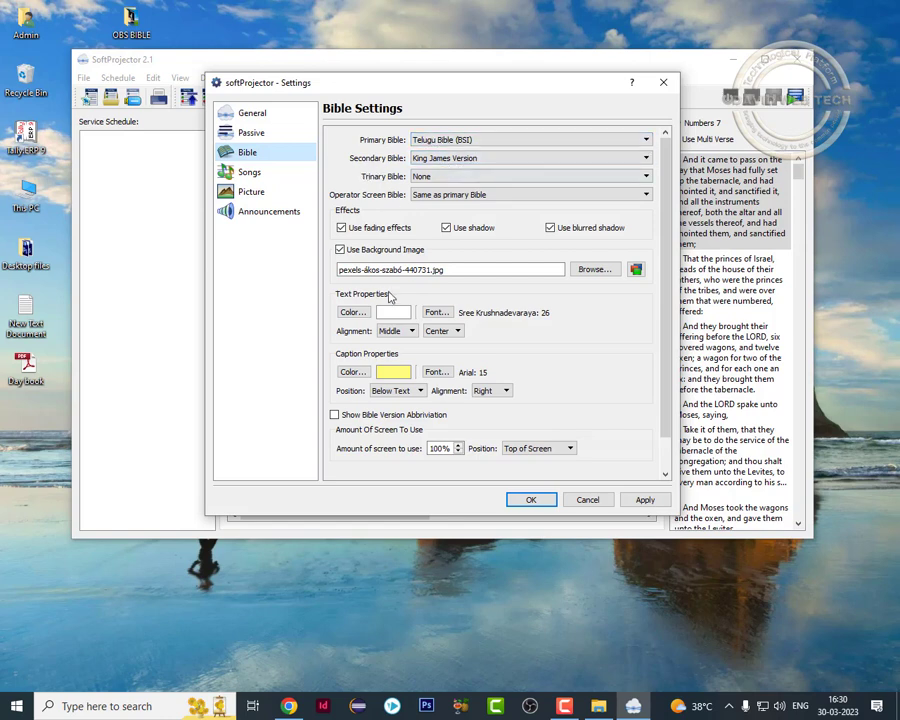
left_click(342, 229)
left_click(445, 313)
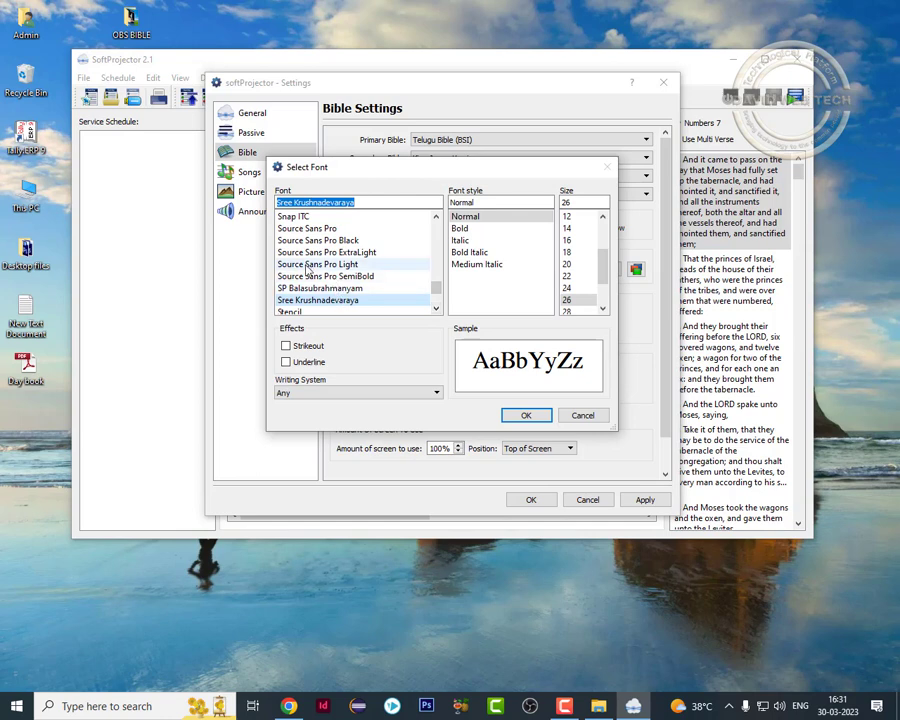
scroll(309, 270, "down", 6)
scroll(309, 270, "up", 10)
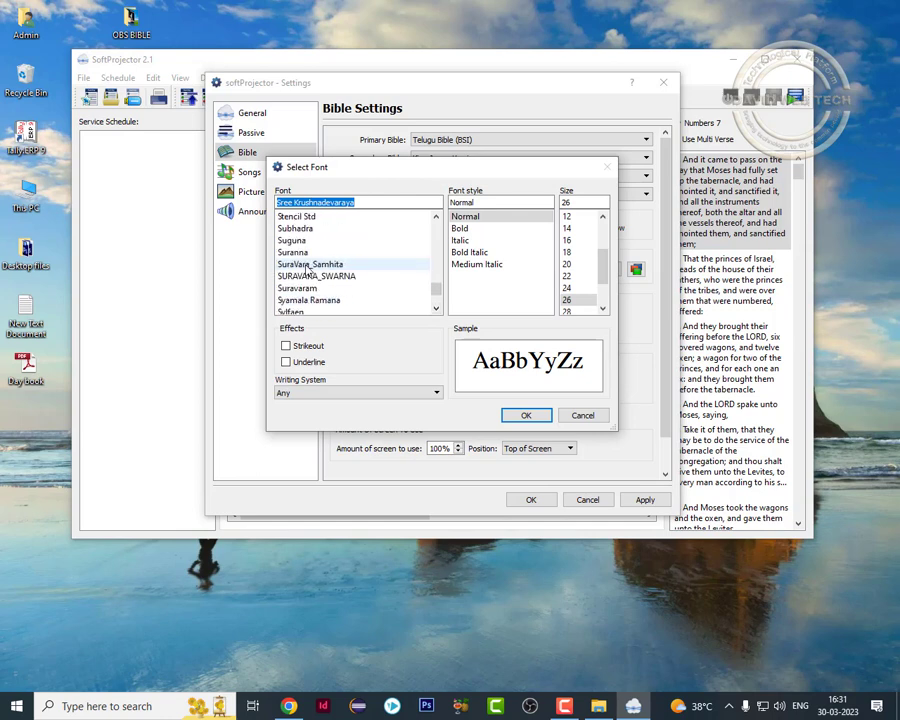
scroll(322, 265, "up", 3)
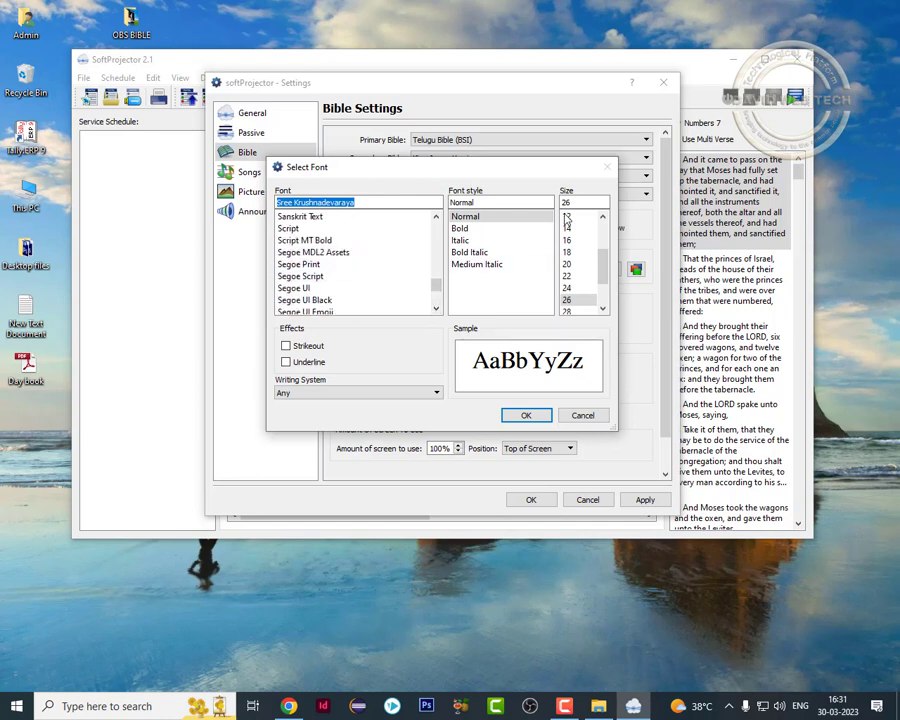
left_click(580, 415)
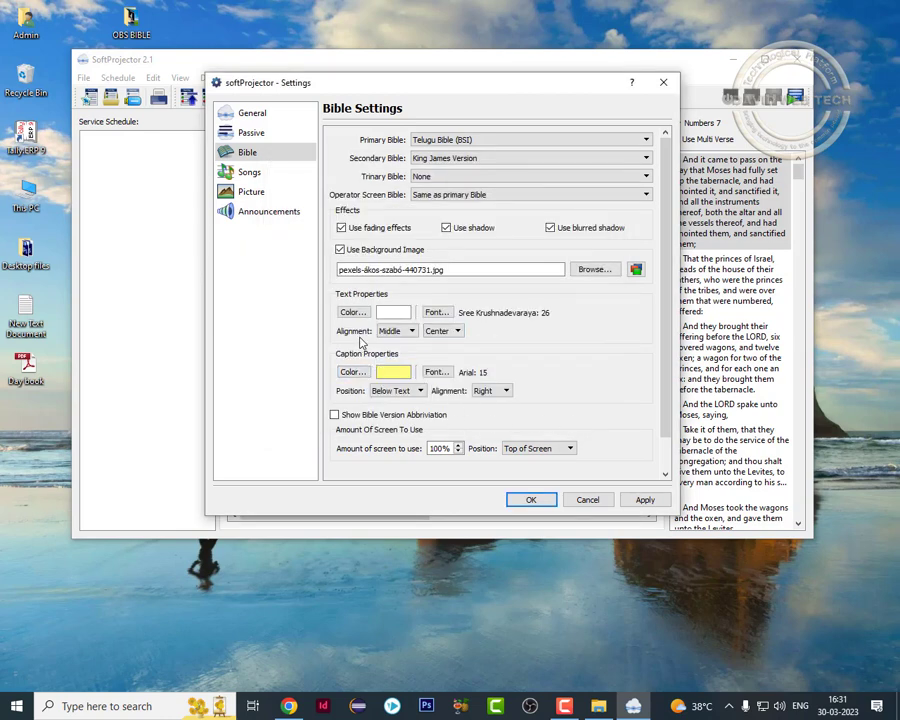
Set the horizontal alignment of the Bible text to Center, then save and close the settings.
left_click(444, 335)
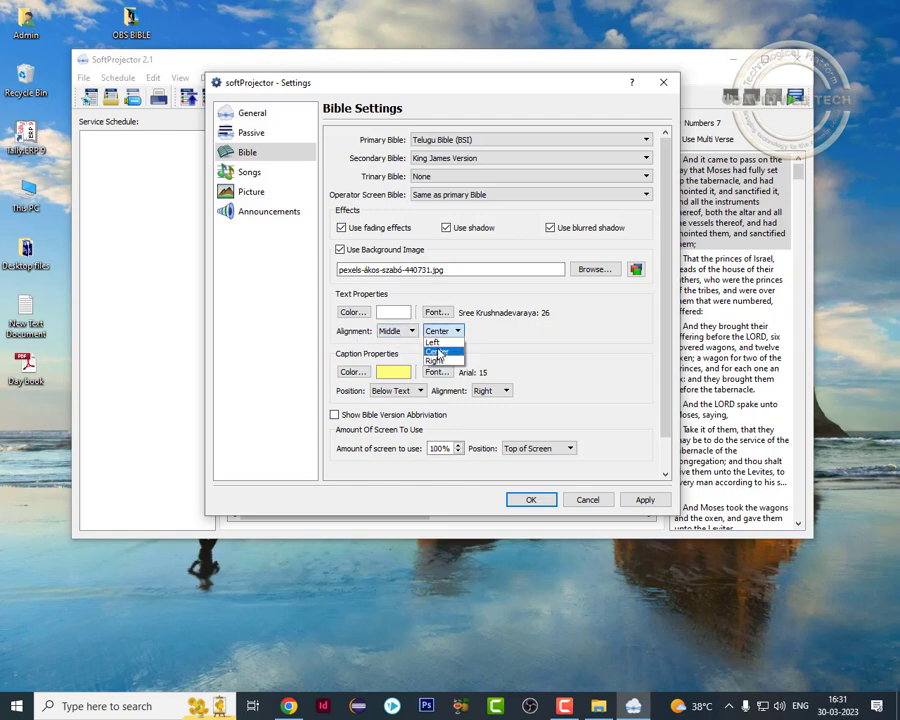
left_click(436, 348)
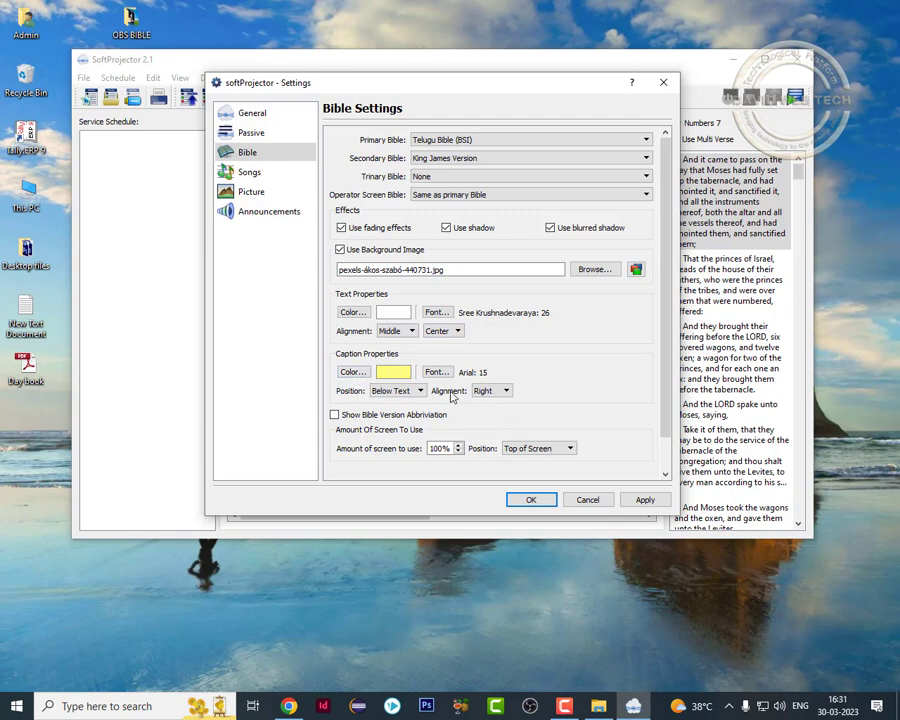
scroll(666, 404, "down", 2)
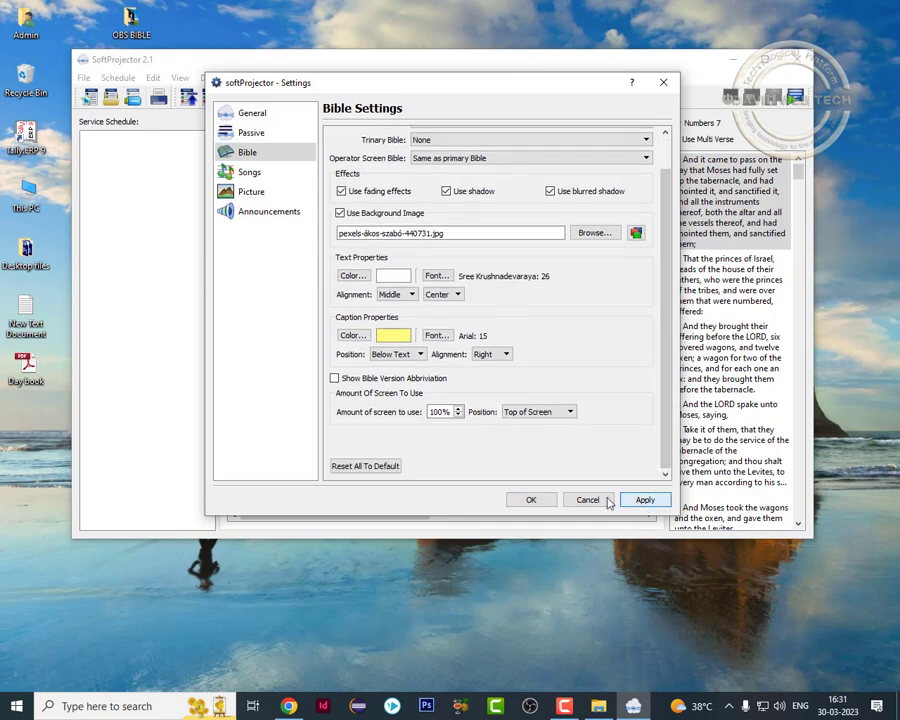
left_click(530, 501)
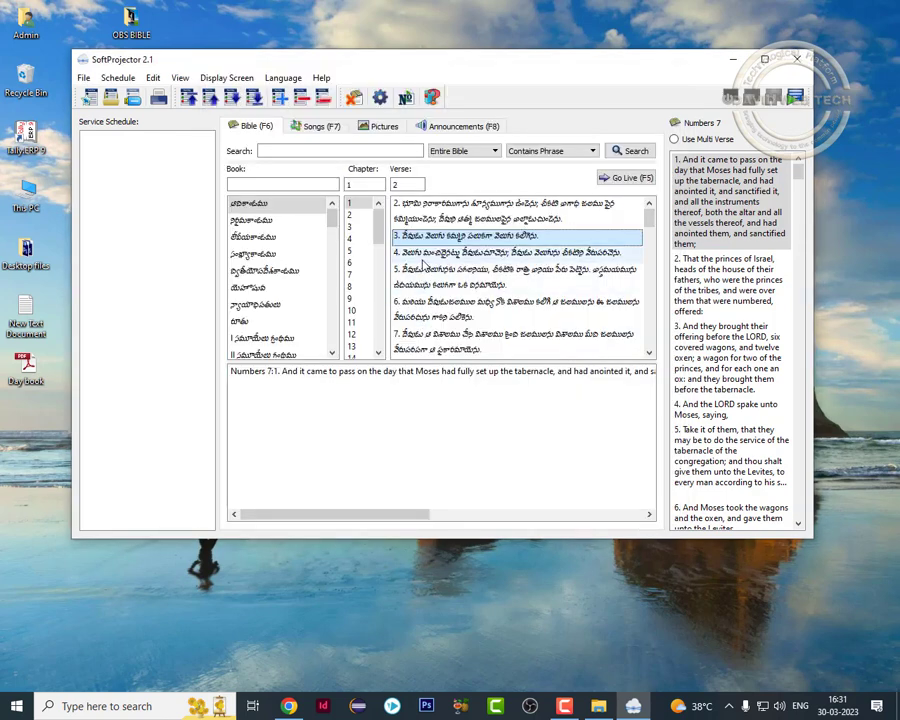
Select ఆదికాండము (Genesis) chapter 1 in the Telugu Bible and send verse 3 to the live verse list.
left_click(245, 220)
left_click(244, 204)
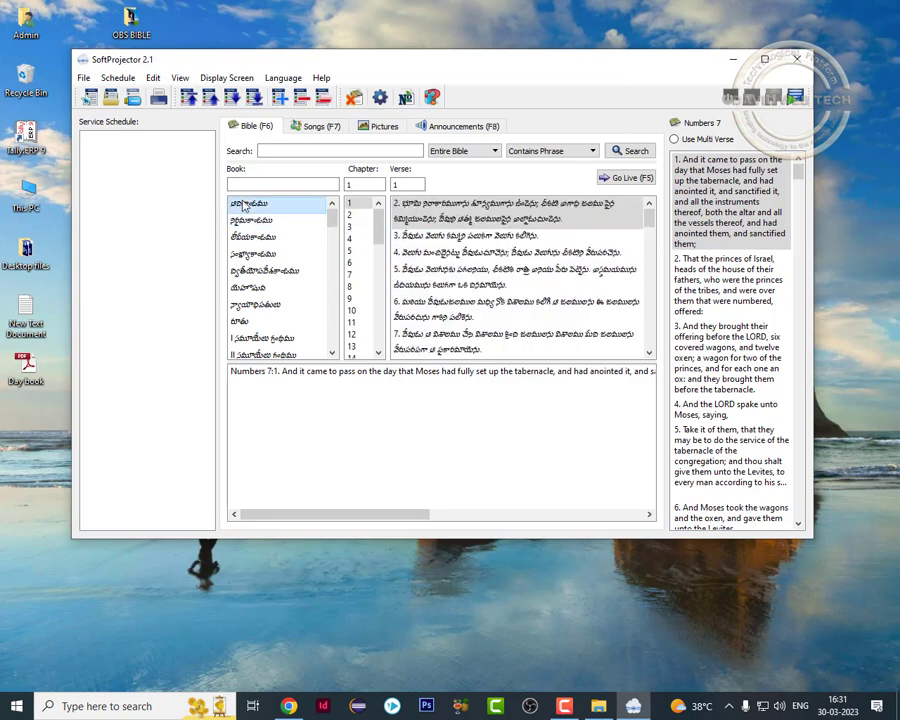
left_click(441, 240)
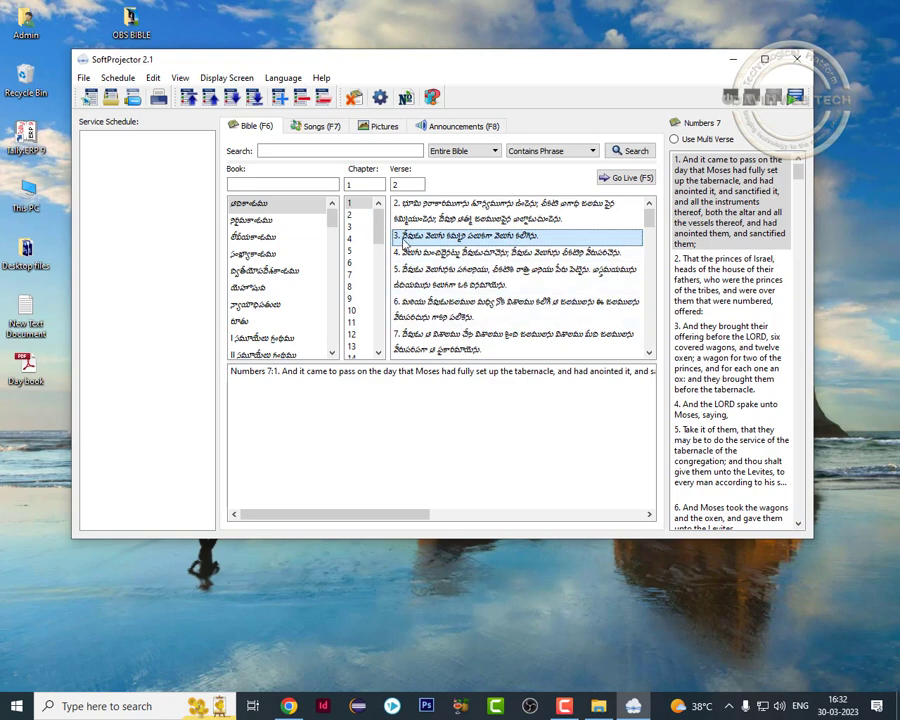
left_click(358, 183)
left_click(409, 240)
double_click(409, 240)
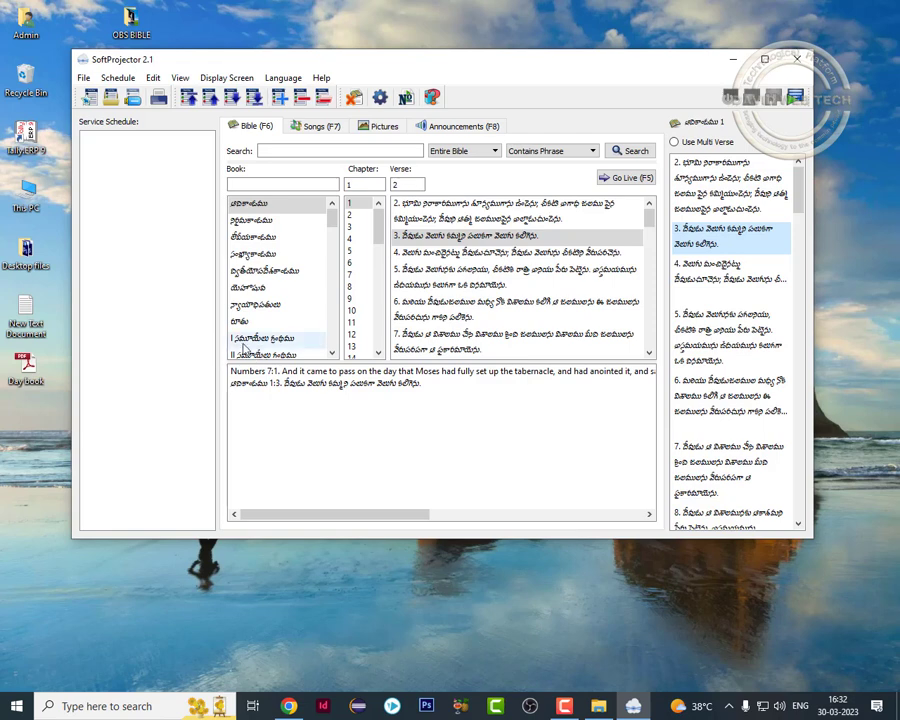
left_click(335, 406)
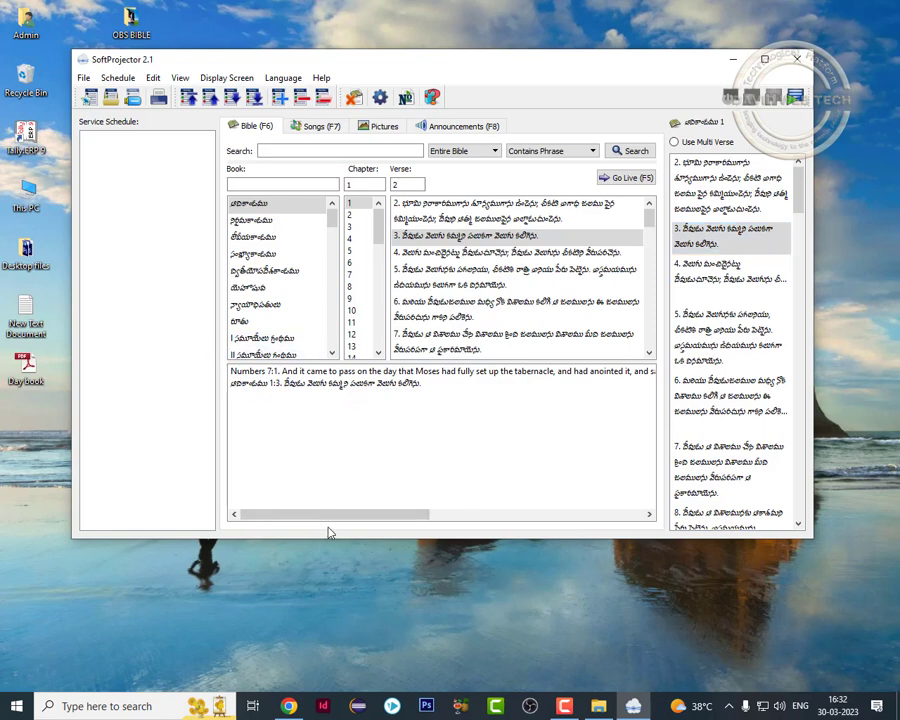
In the general settings, make the display window always stay on top, then apply the change and close the settings.
left_click(381, 97)
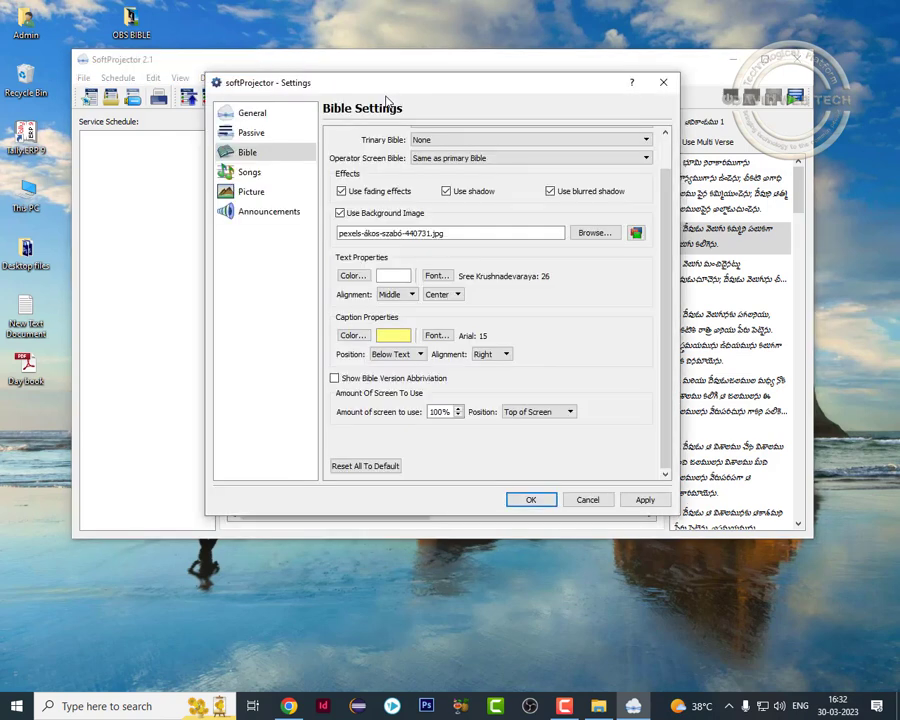
left_click(663, 83)
left_click(382, 96)
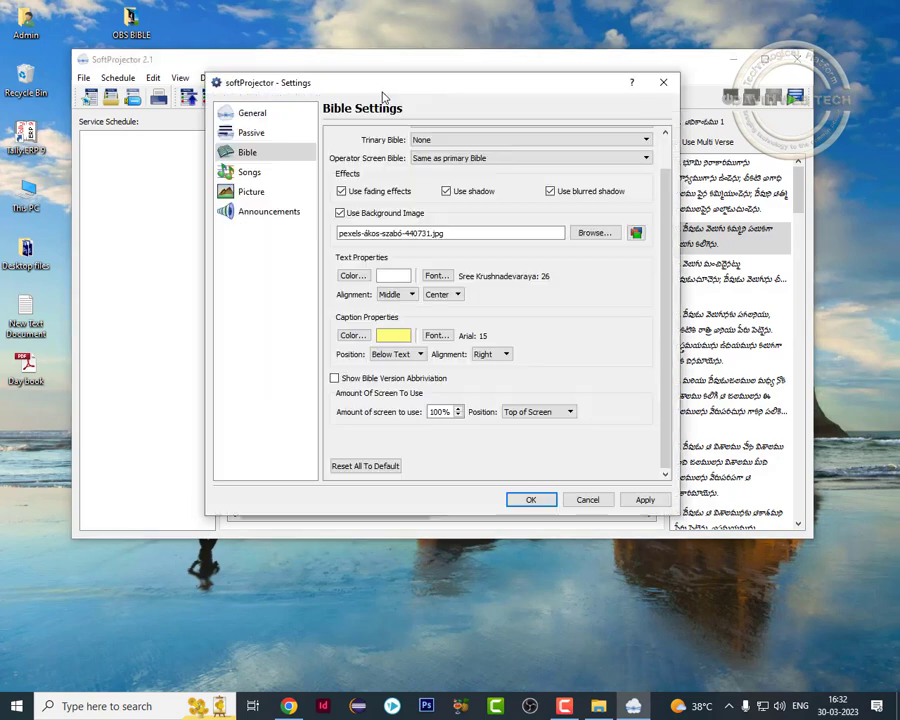
left_click(254, 116)
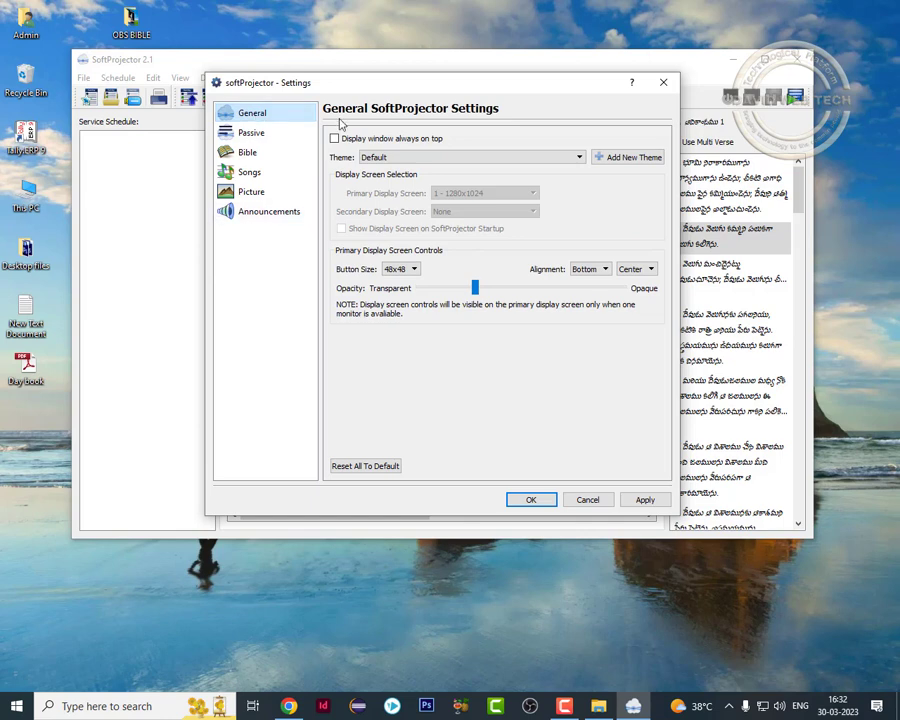
left_click_drag(334, 90, 295, 100)
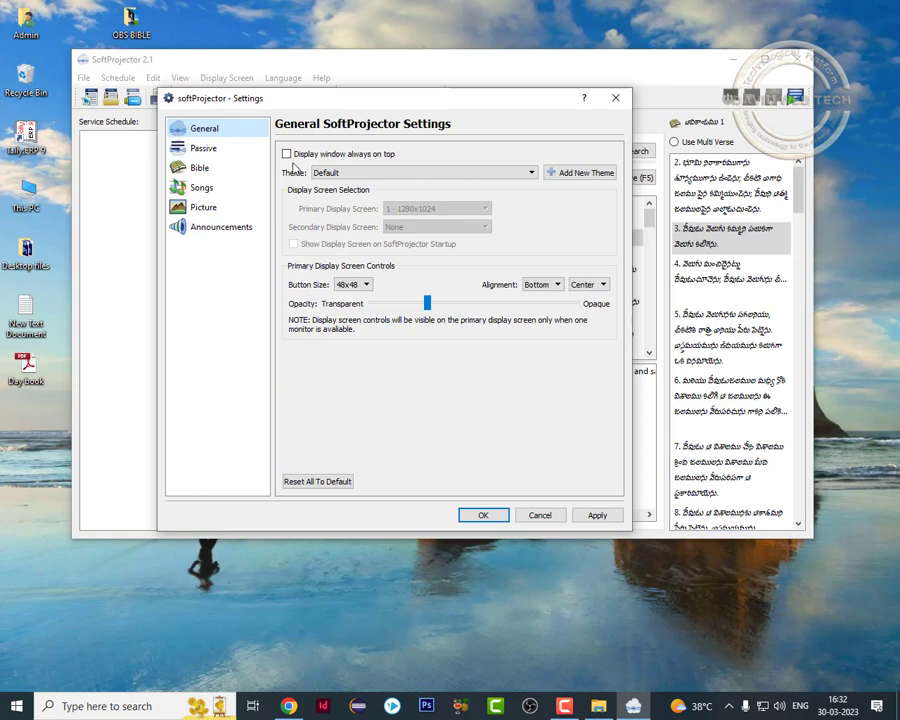
left_click(287, 155)
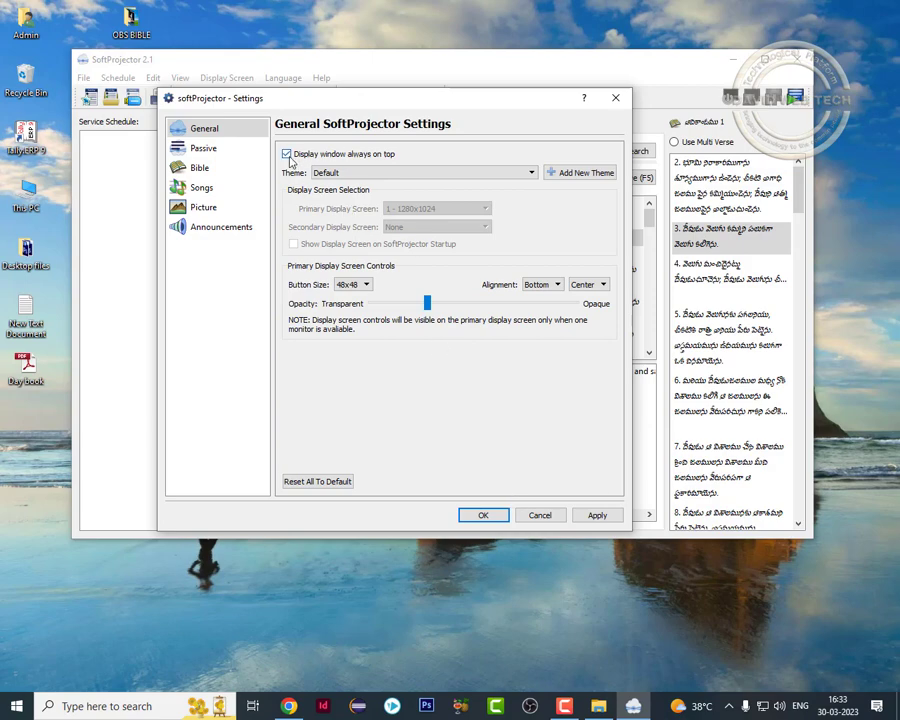
left_click(596, 516)
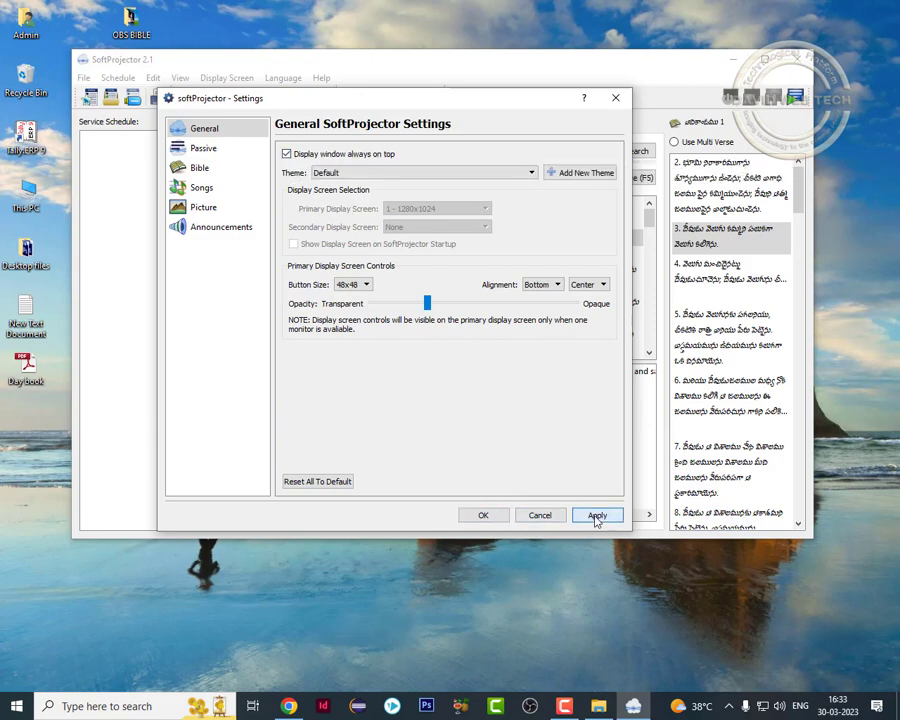
left_click(501, 518)
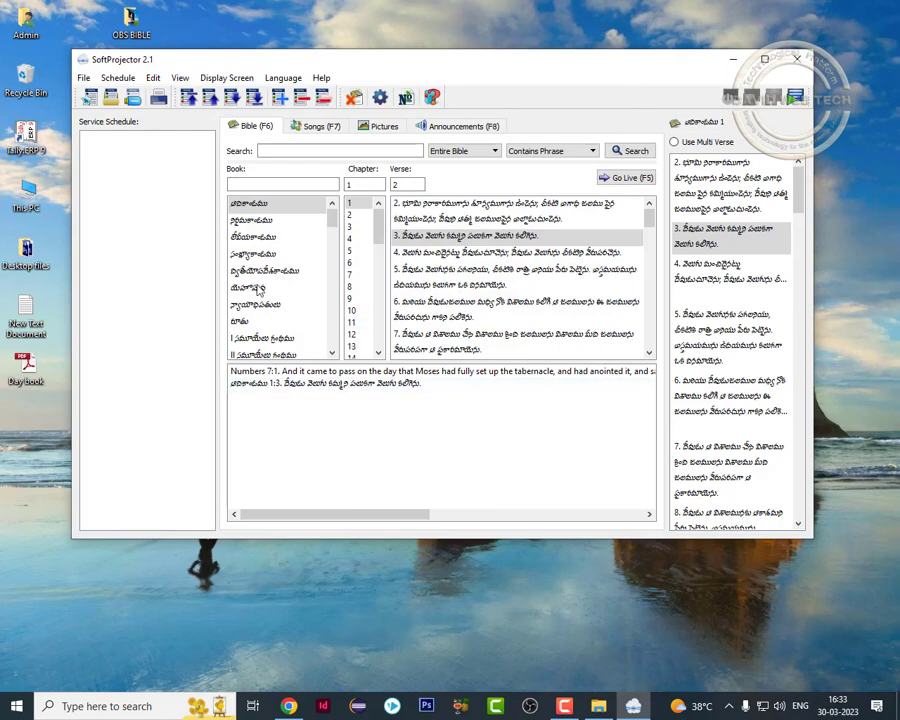
Project ఆదికాండము (Genesis) 1:3 full screen from the verse list.
left_click(465, 238)
double_click(465, 239)
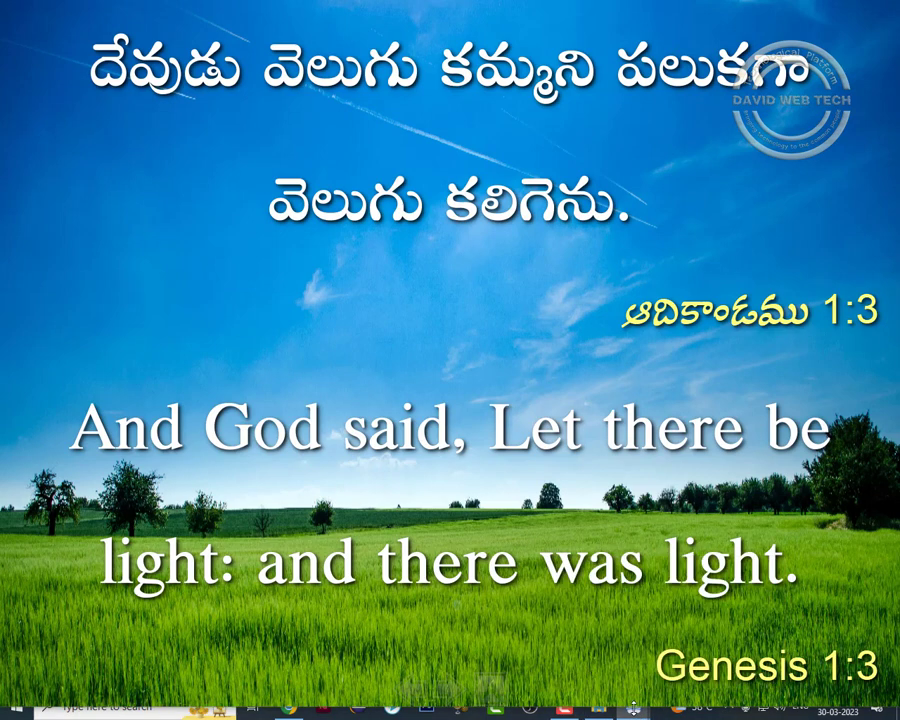
Exit the full-screen projection, project ఆదికాండము (Genesis) 1:4 and leave that projection again.
key("Escape")
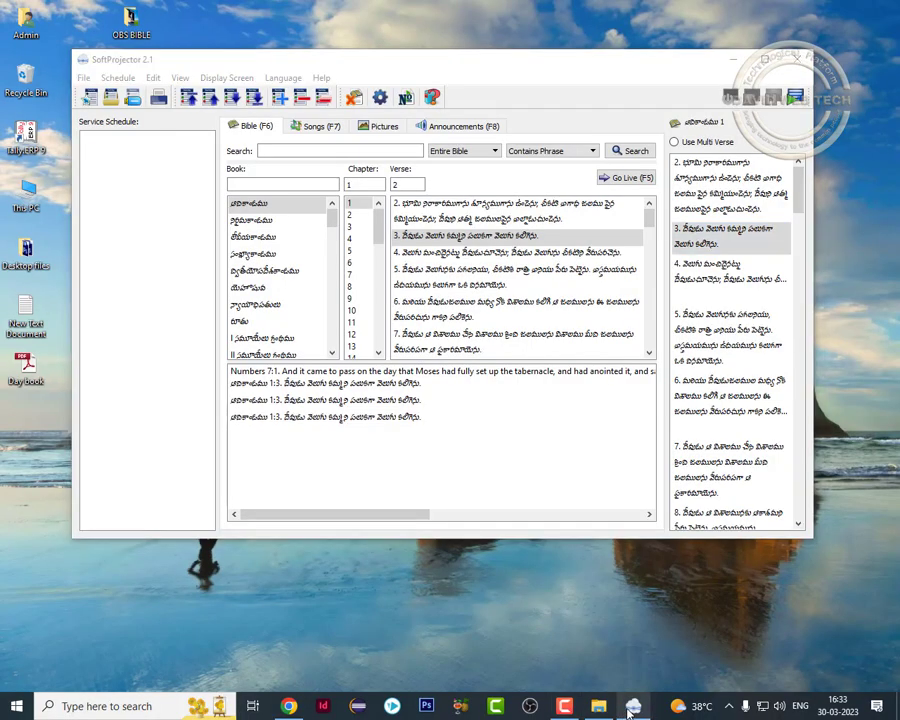
left_click(628, 707)
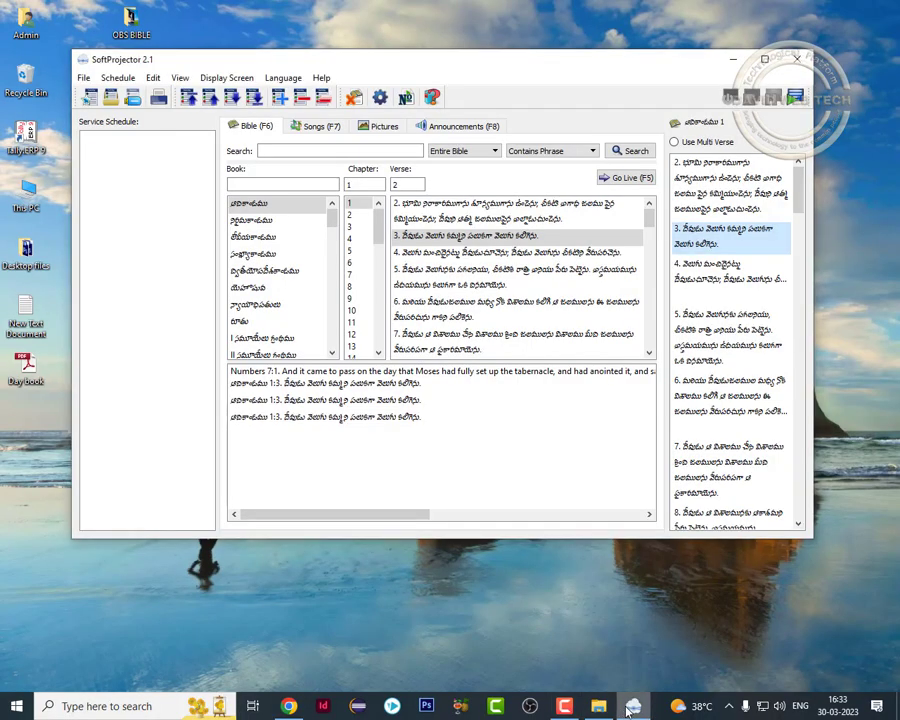
key("F5")
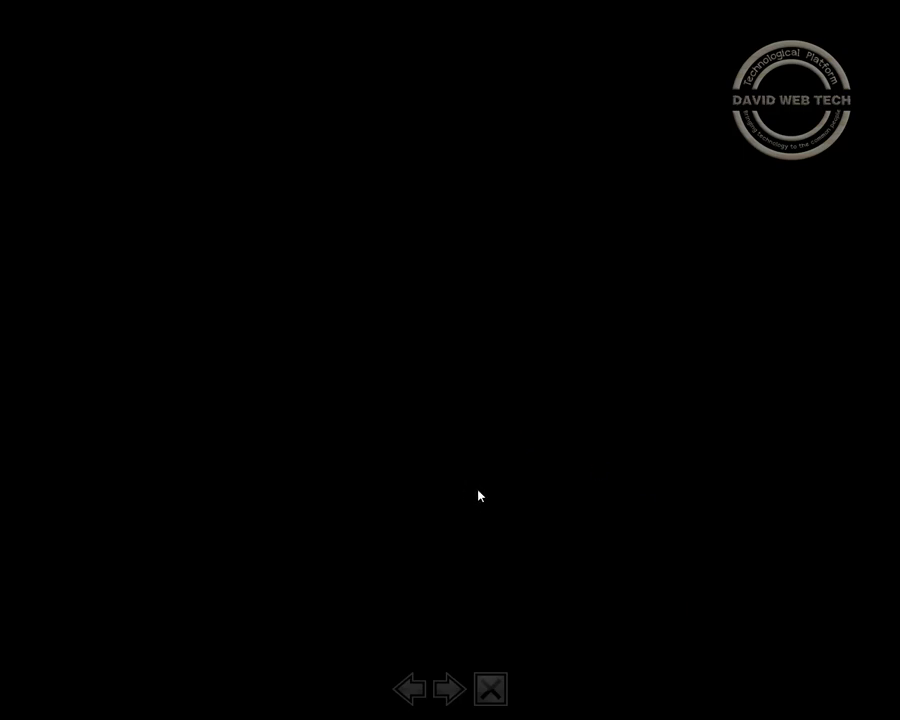
key("Escape")
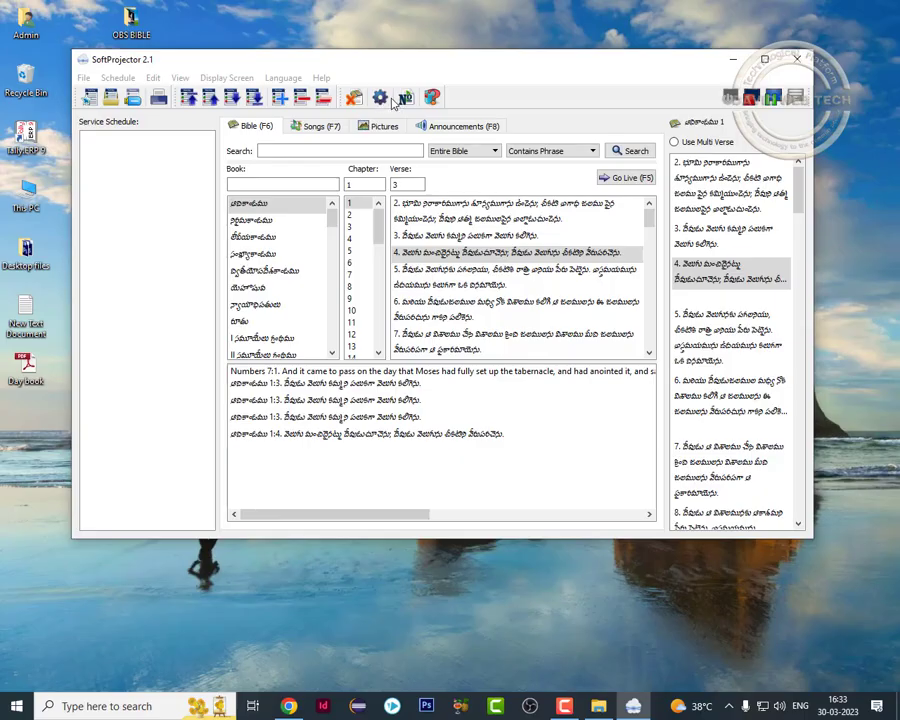
In the general settings, turn off keeping the display window always on top and save the settings.
left_click(380, 97)
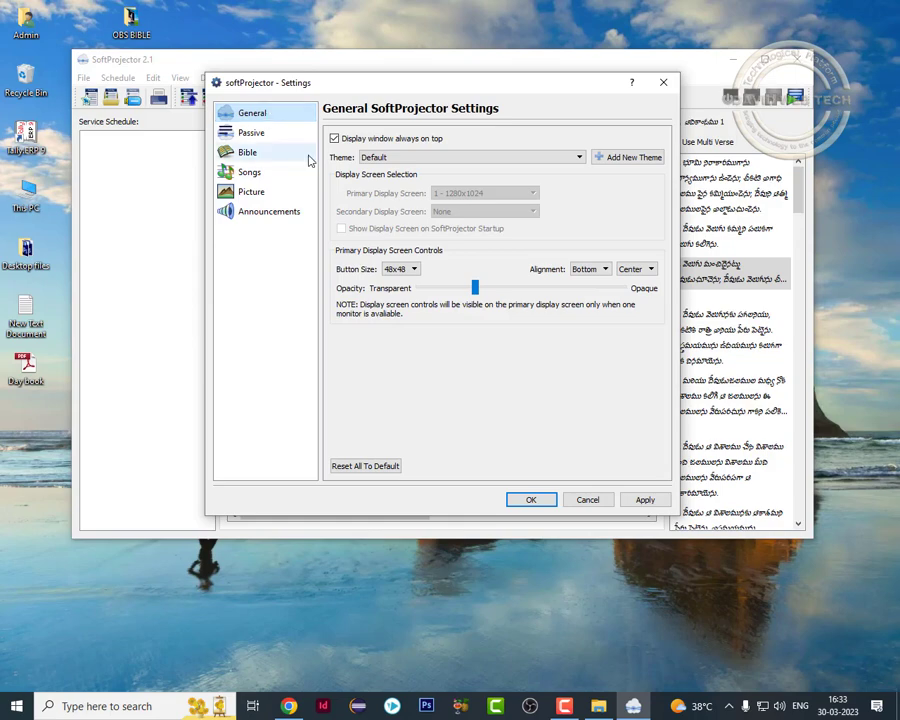
left_click(334, 138)
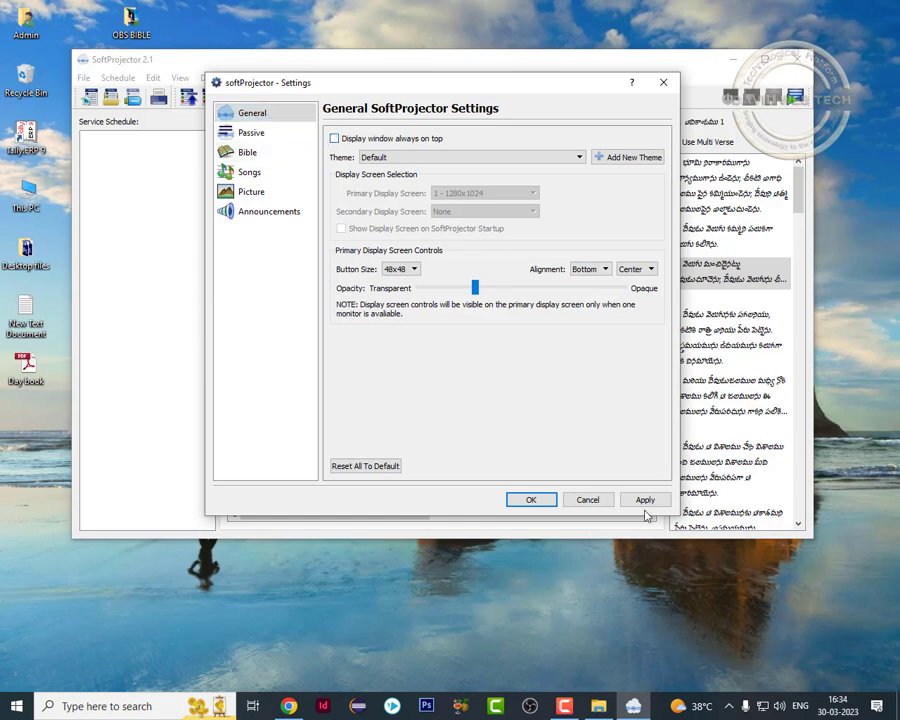
left_click(548, 501)
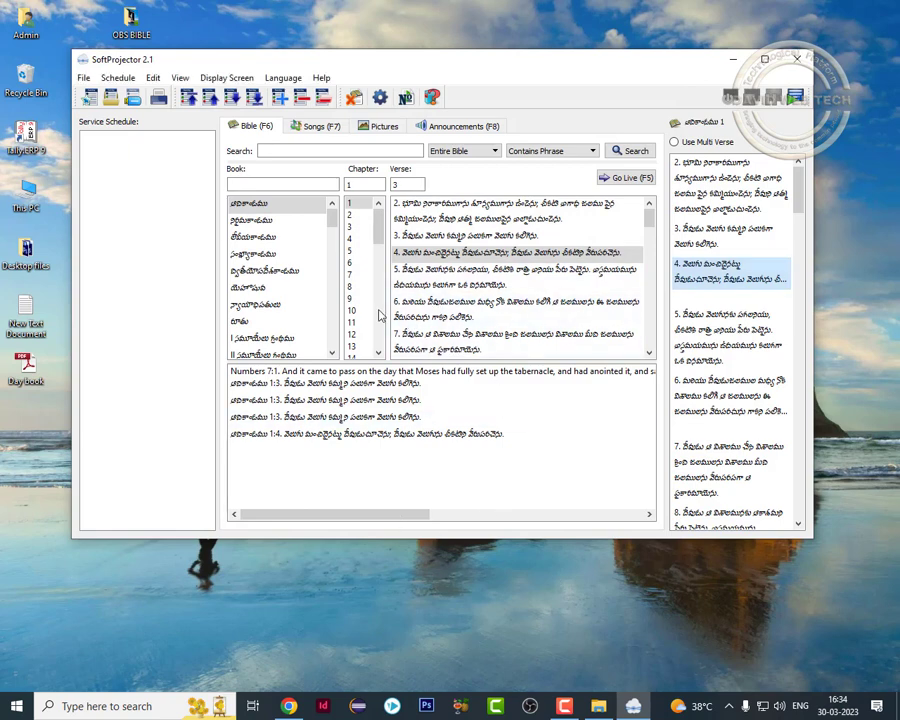
Project ఆదికాండము (Genesis) 1:3 full screen and bring the SoftProjector control window in front of it.
left_click(433, 238)
double_click(433, 238)
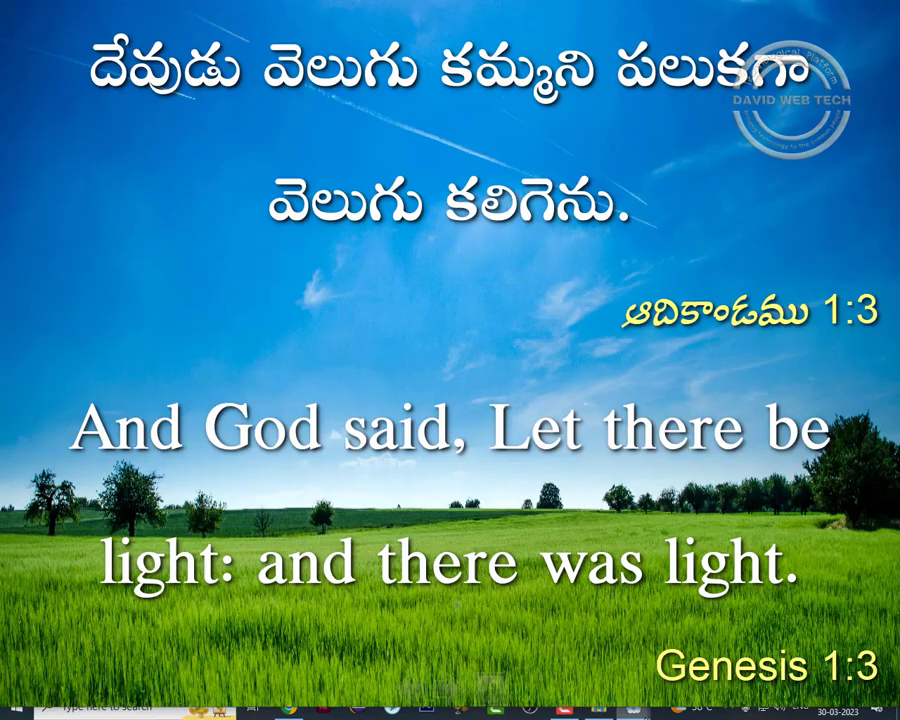
mouse_move(634, 708)
mouse_move(595, 667)
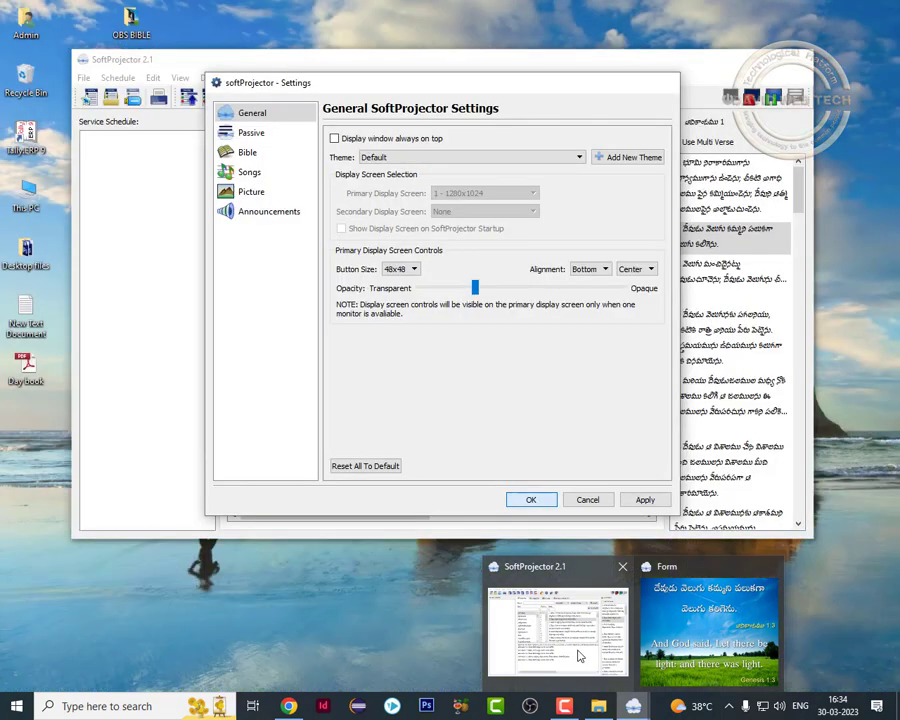
left_click(578, 655)
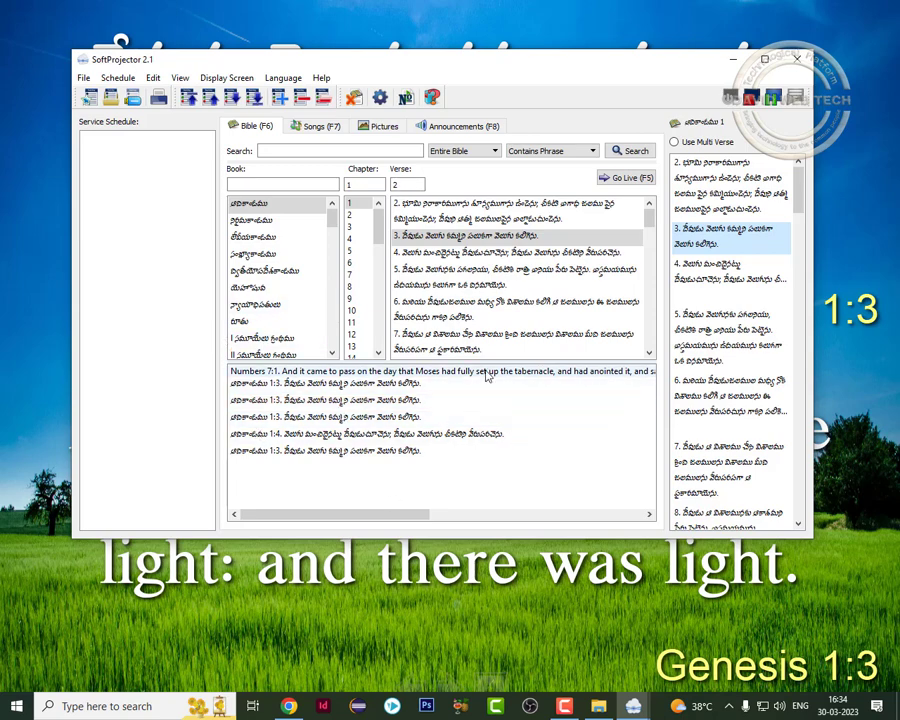
Advance the live projection to verse 4, reposition the control window over it and minimize the control window.
left_click_drag(342, 68, 385, 145)
key("Down")
left_click_drag(458, 140, 342, 387)
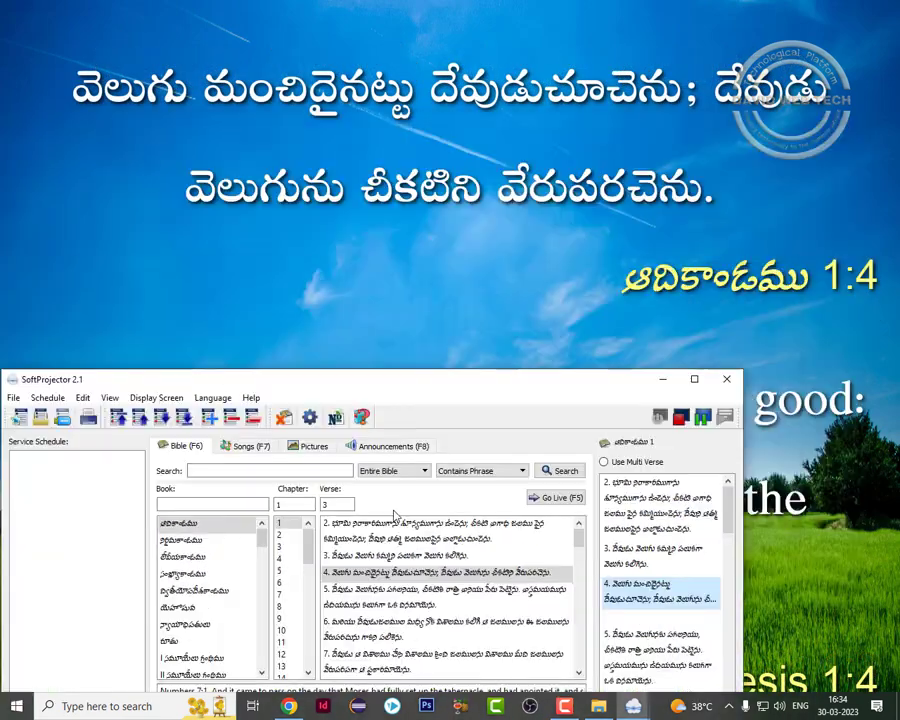
left_click_drag(436, 384, 478, 114)
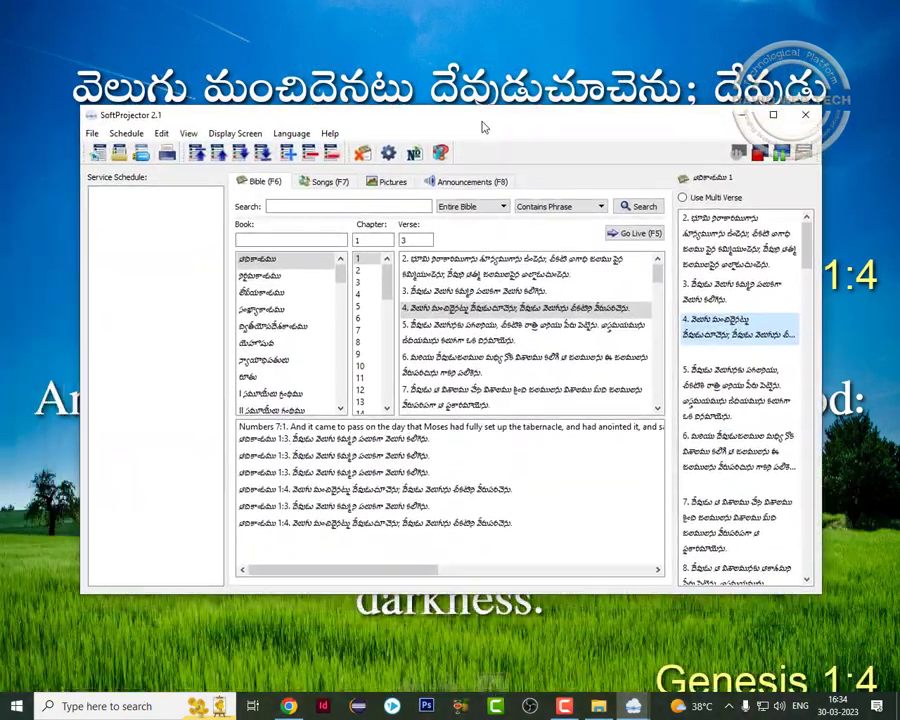
left_click(741, 115)
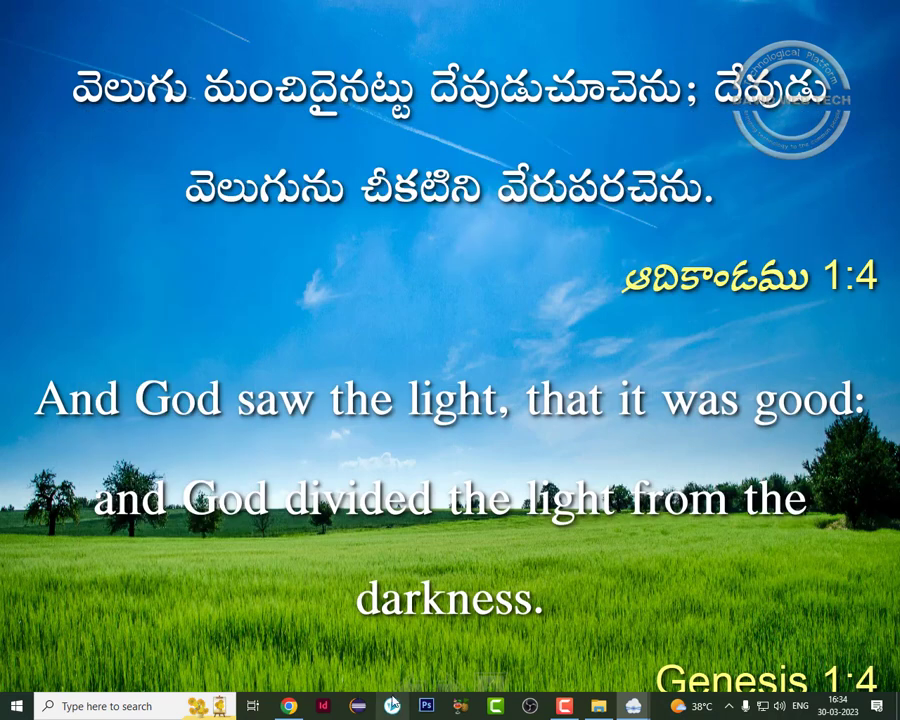
Restore the control window, review the always-on-top option in the general settings without changing it, and minimize the window.
mouse_move(632, 709)
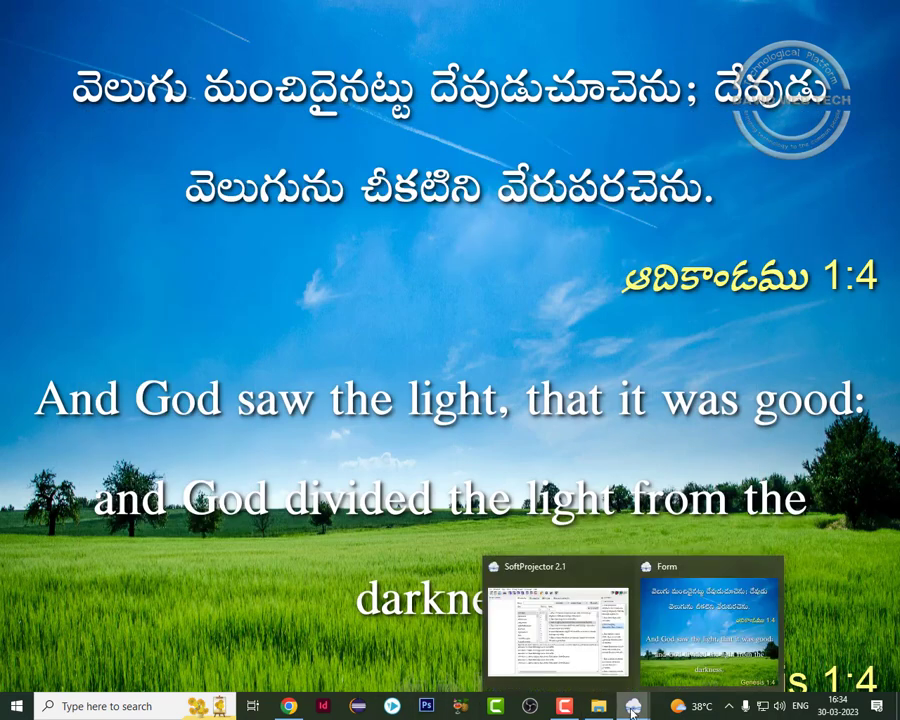
left_click(592, 610)
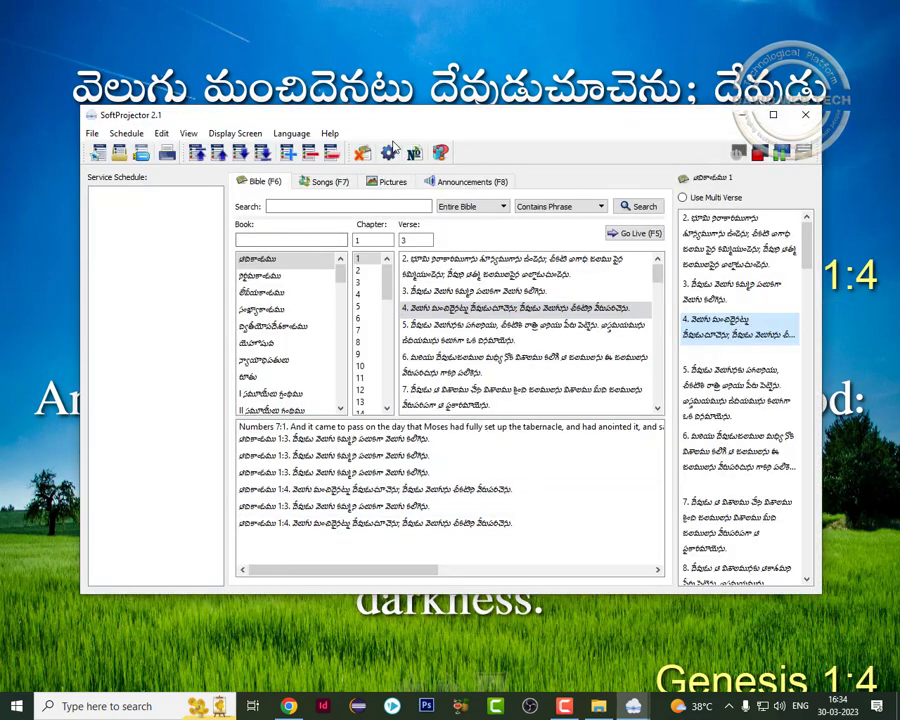
left_click(391, 150)
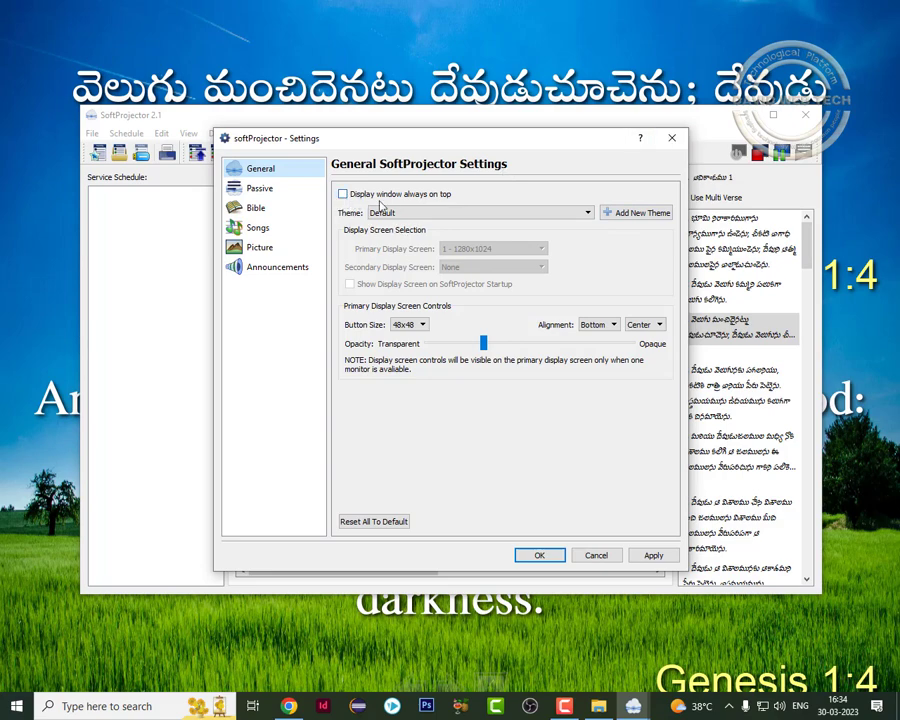
key("Escape")
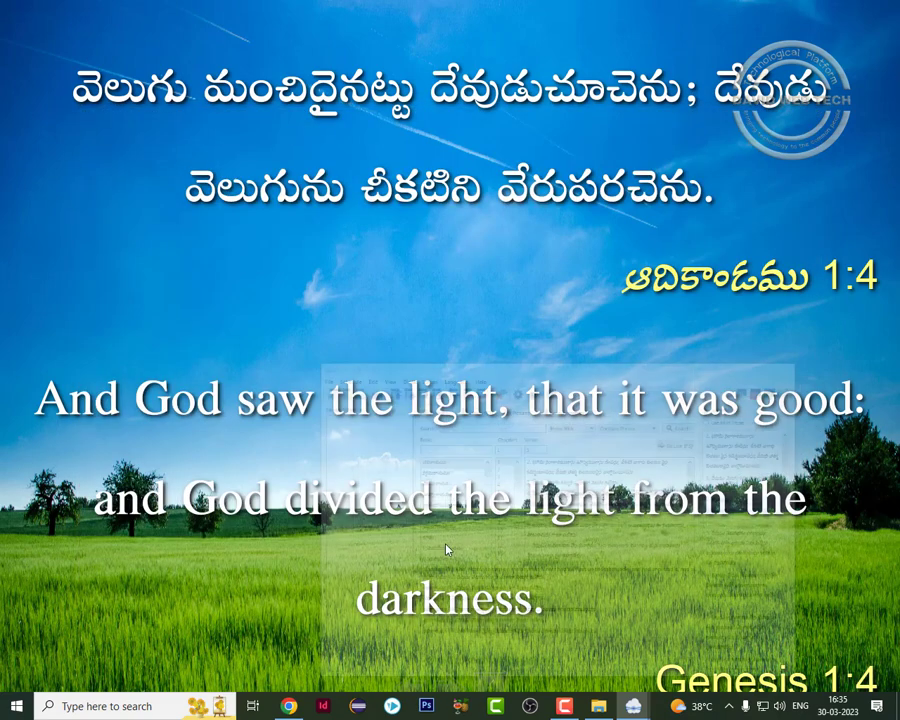
key("super+Down")
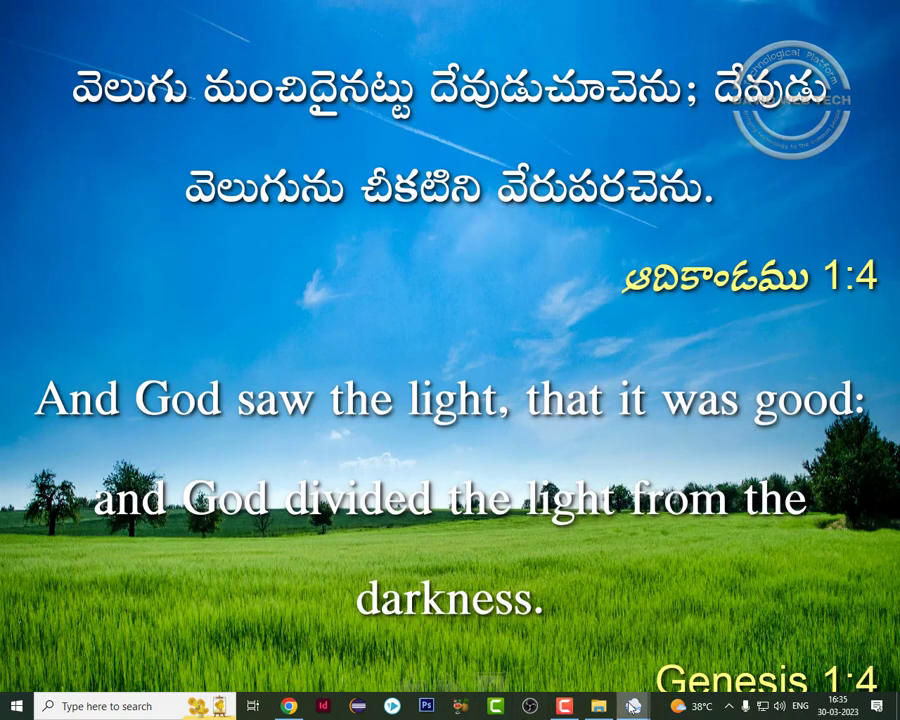
Restore the control window, project ద్వితీయోపదేశకాండము (Deuteronomy) 1:2 from the Telugu Bible and minimize the control window.
key("alt+Tab")
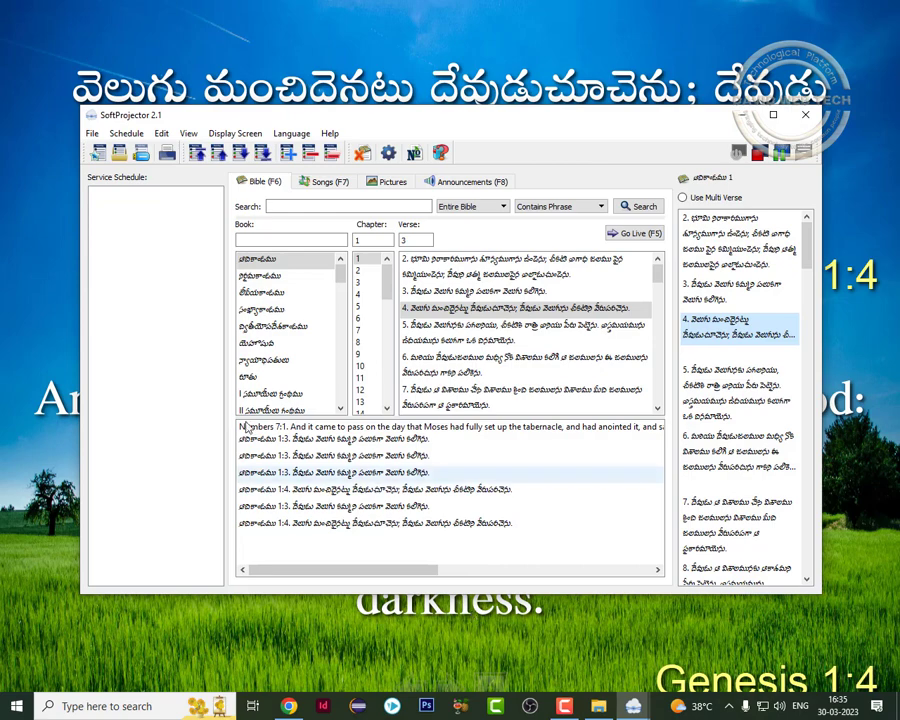
left_click(283, 336)
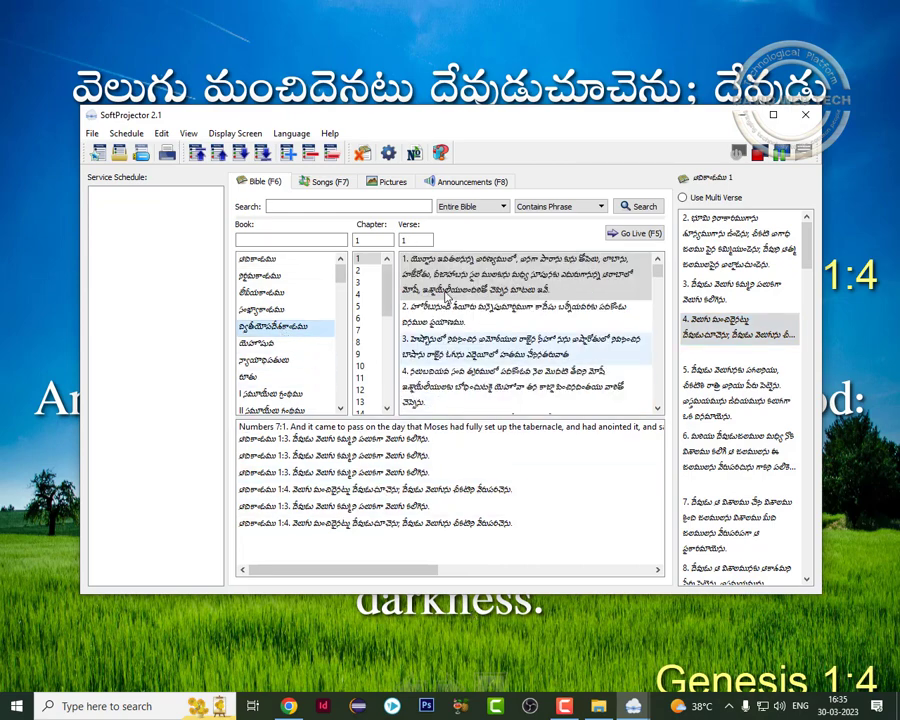
double_click(450, 295)
key("super+Down")
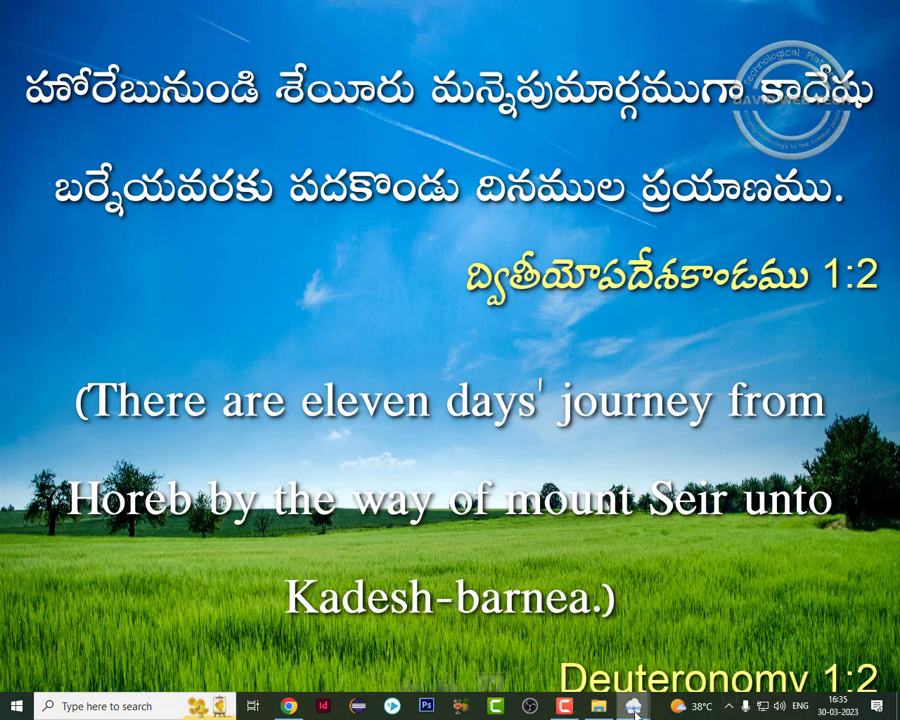
Restore the control window, project ఆదికాండము (Genesis) 1:6 and minimize the control window.
left_click(566, 644)
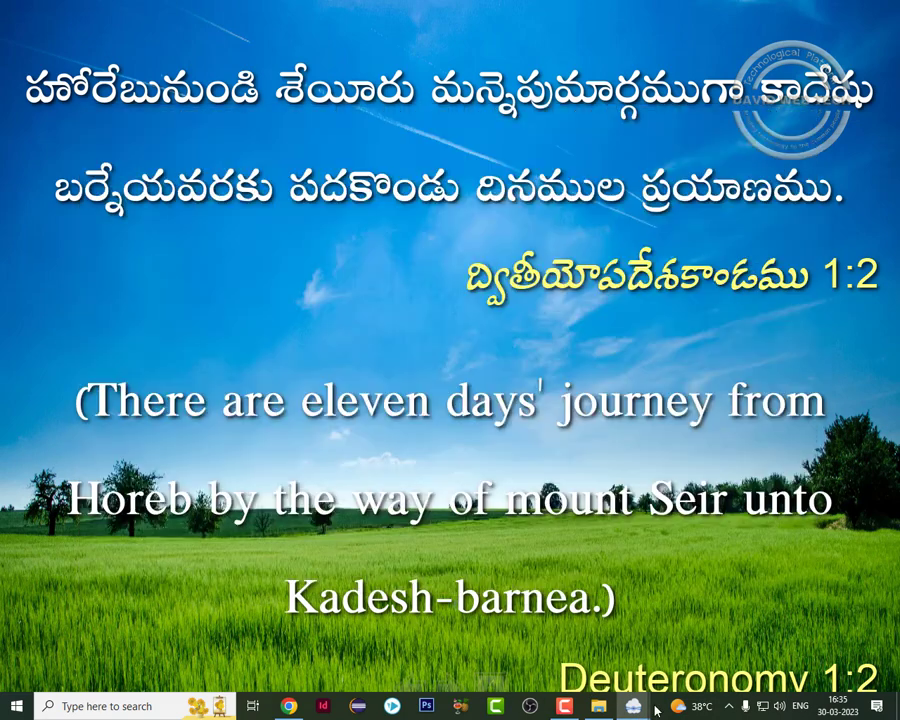
mouse_move(634, 706)
left_click(552, 620)
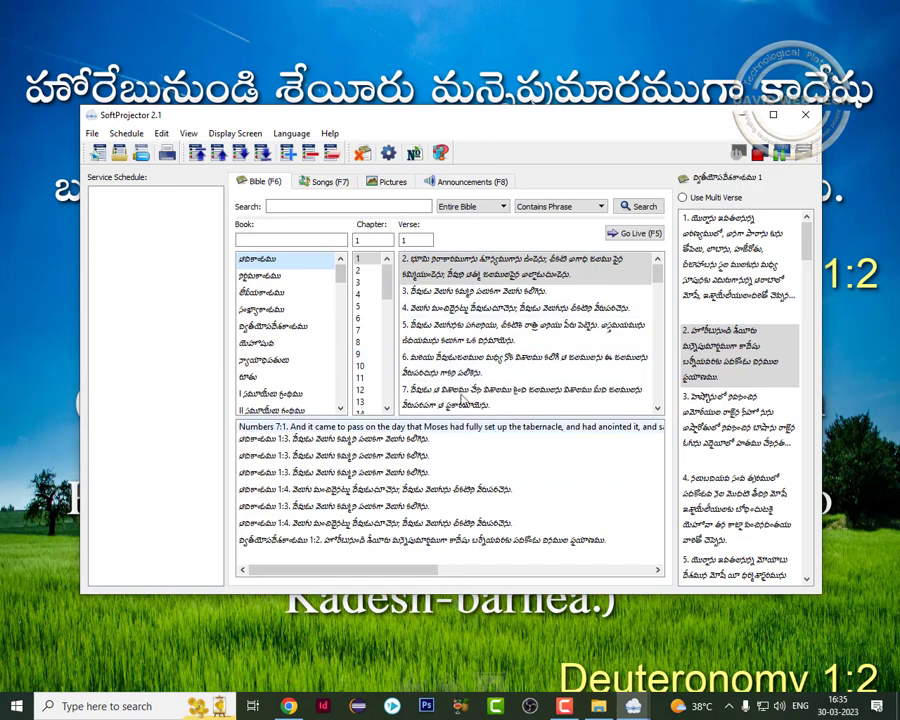
double_click(470, 364)
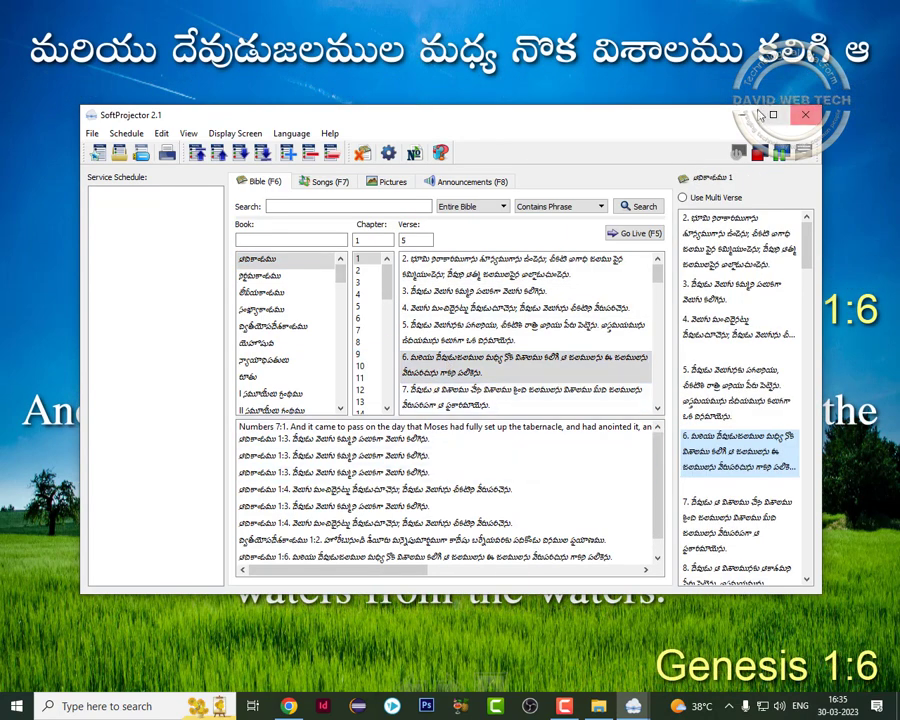
left_click(752, 116)
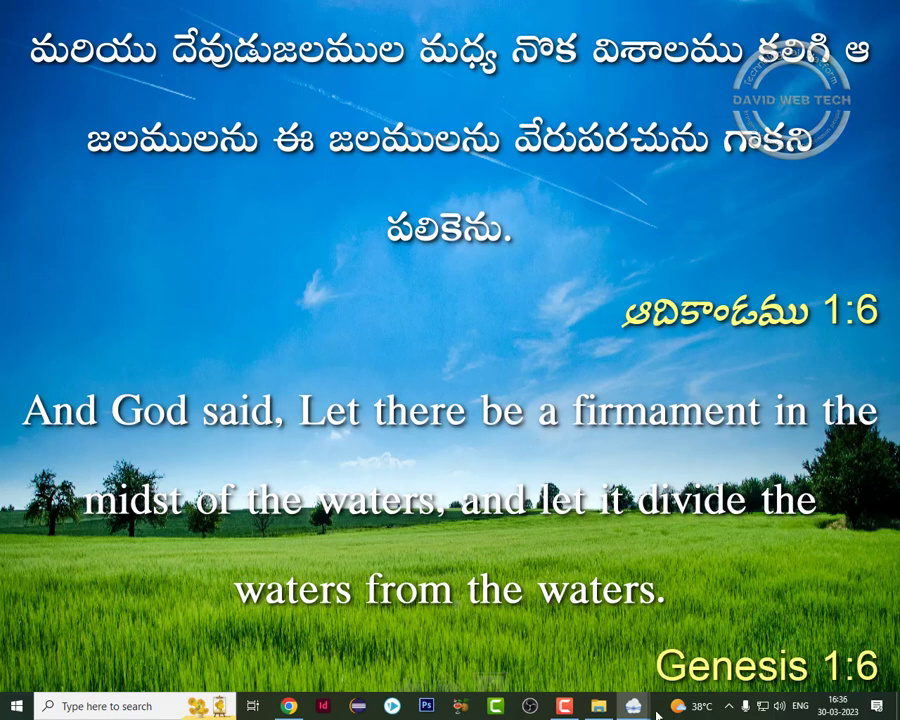
Switch to OBS Studio, turn Studio Mode off and back on for the scene named Scene, and transition it to the program.
left_click(535, 709)
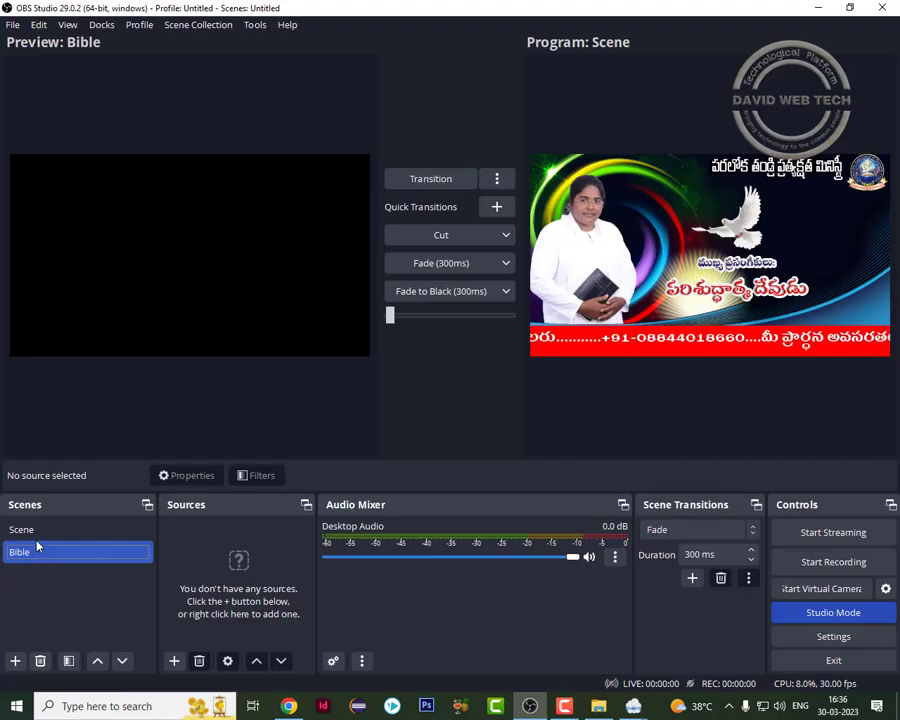
left_click(36, 530)
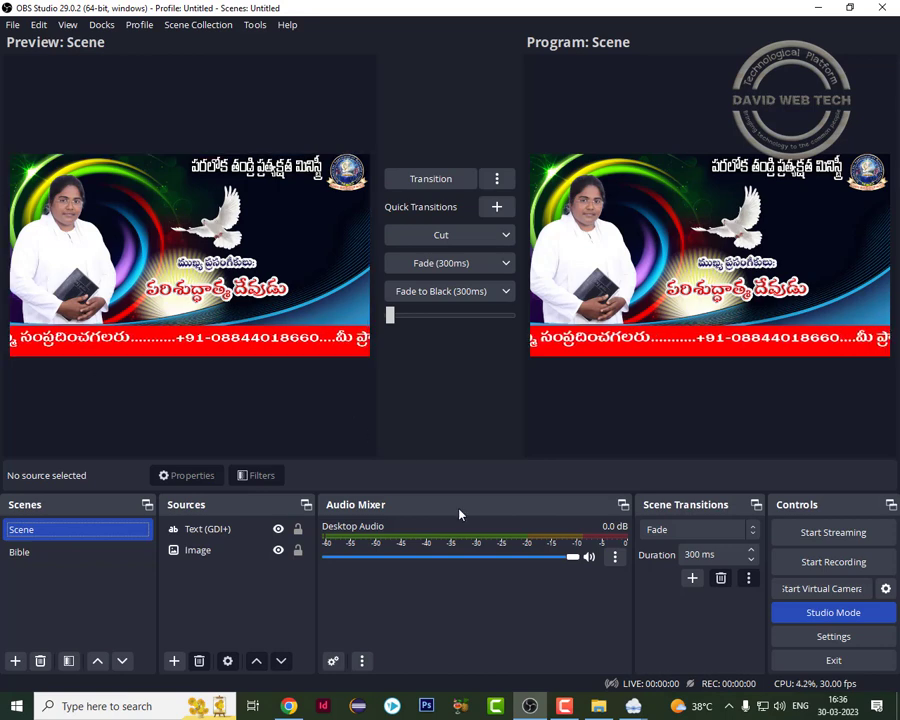
left_click(820, 612)
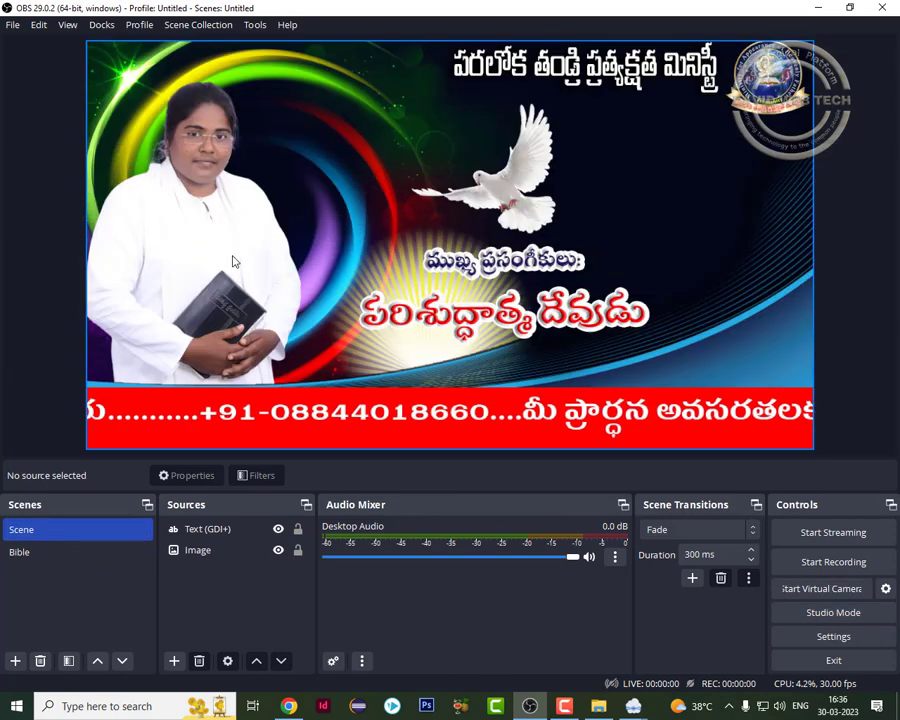
left_click(840, 616)
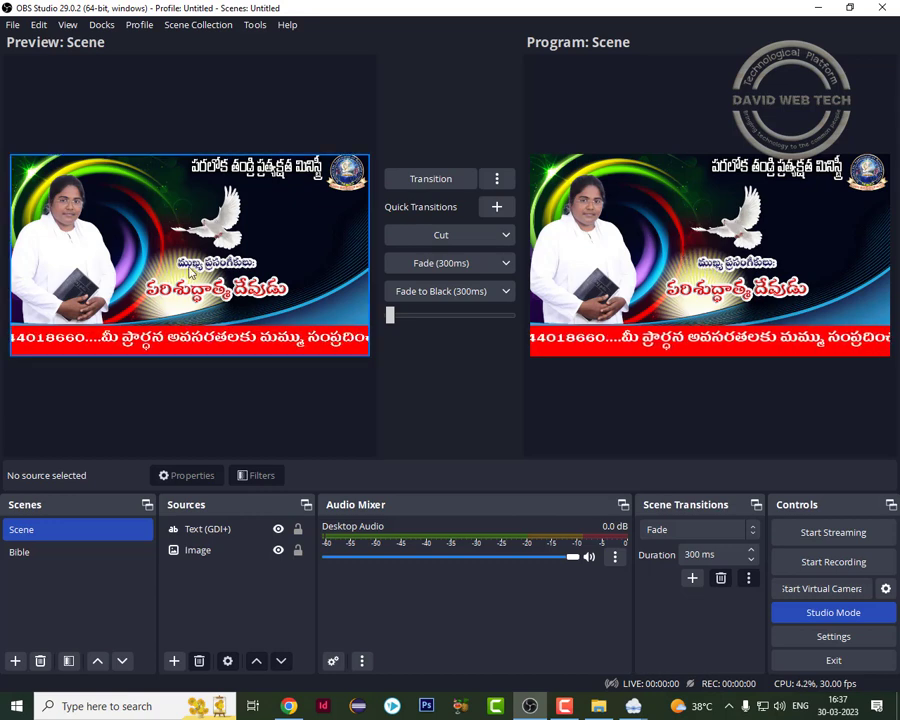
left_click(436, 180)
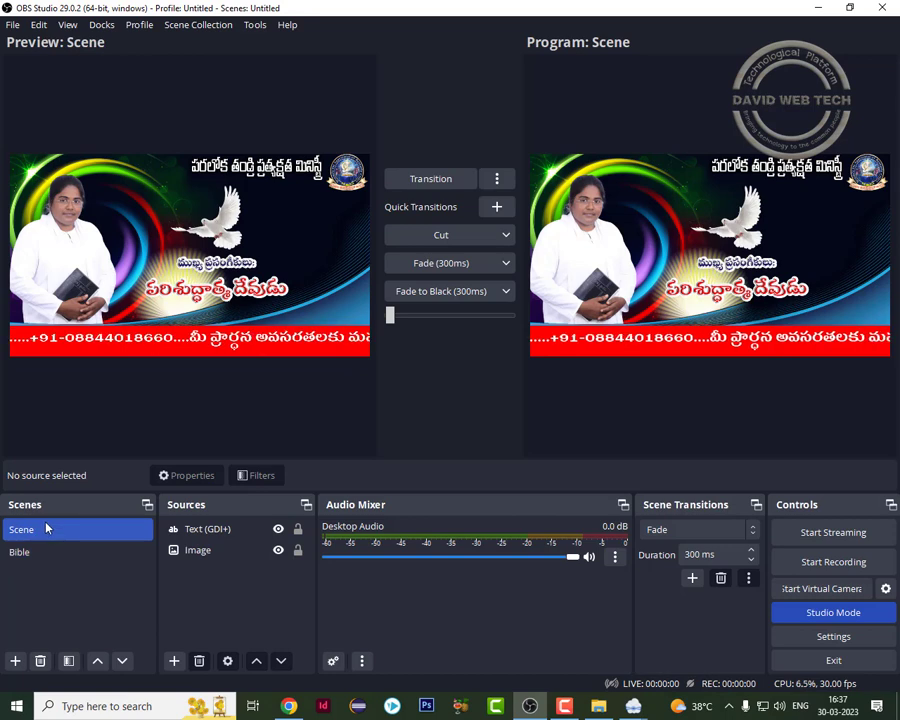
Remove the empty Bible scene from the scene list, confirm the removal and select the scene named Scene.
left_click(37, 562)
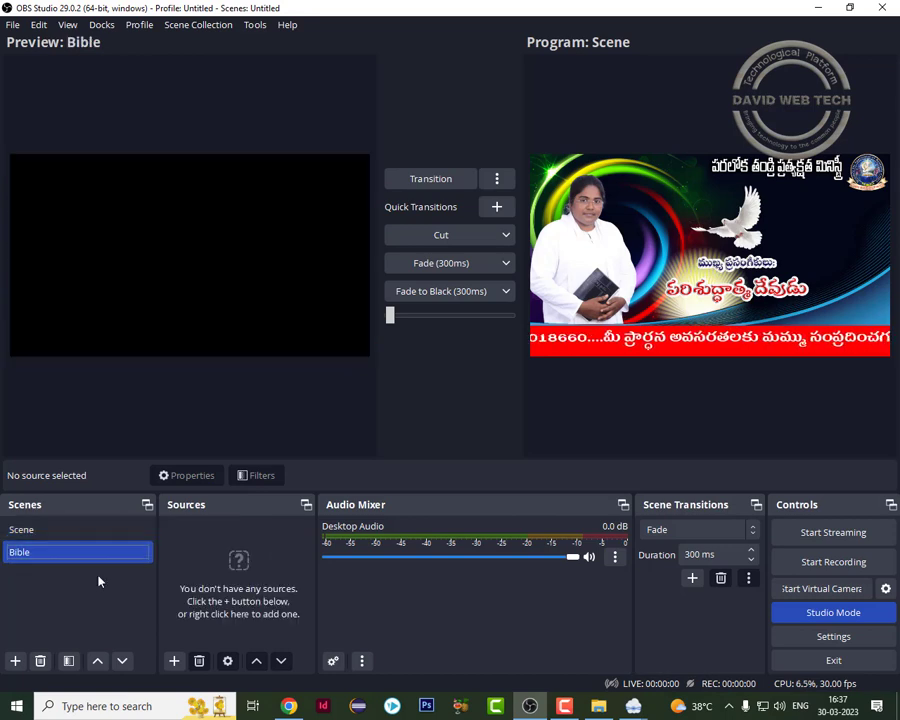
right_click(20, 563)
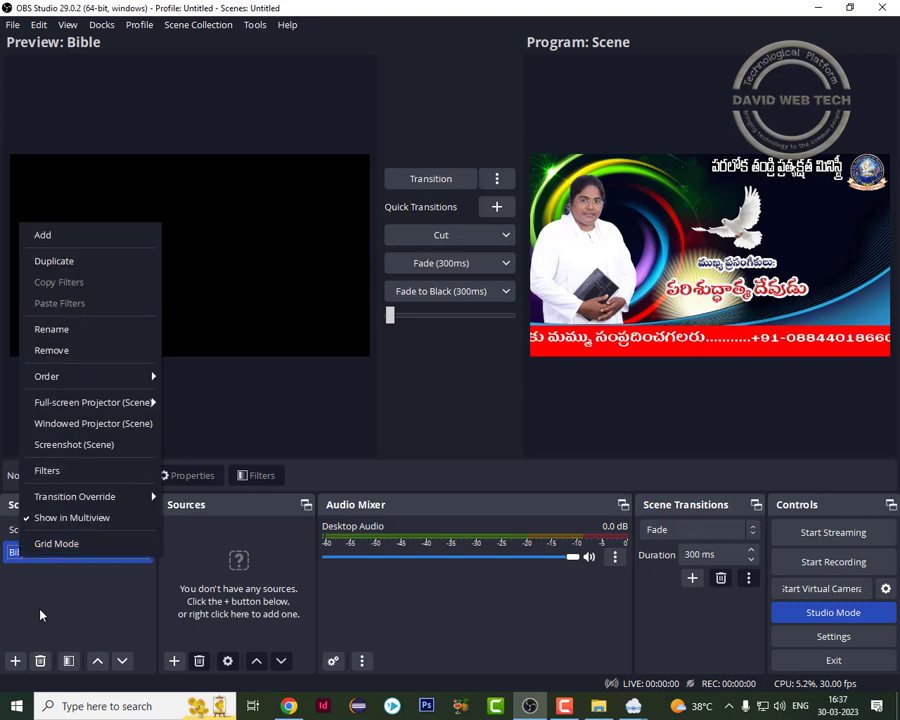
left_click(29, 603)
left_click(40, 661)
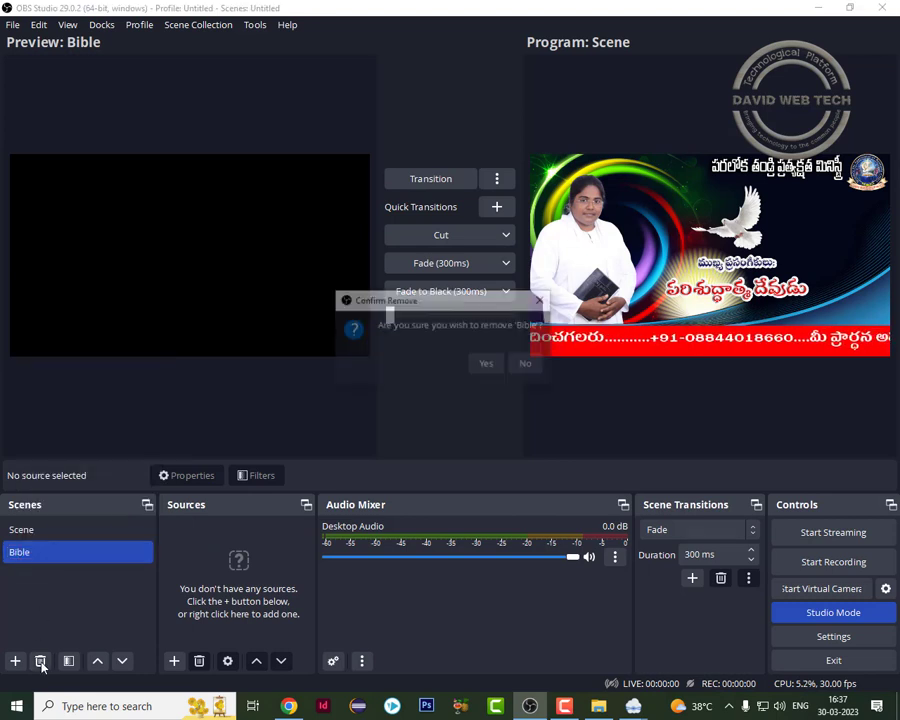
left_click(487, 364)
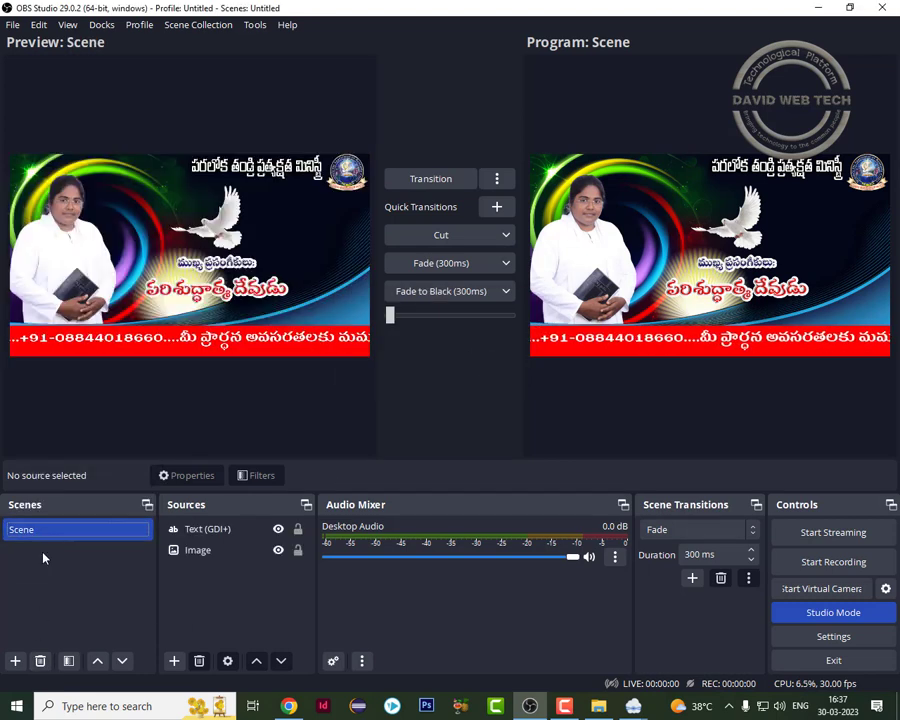
double_click(24, 531)
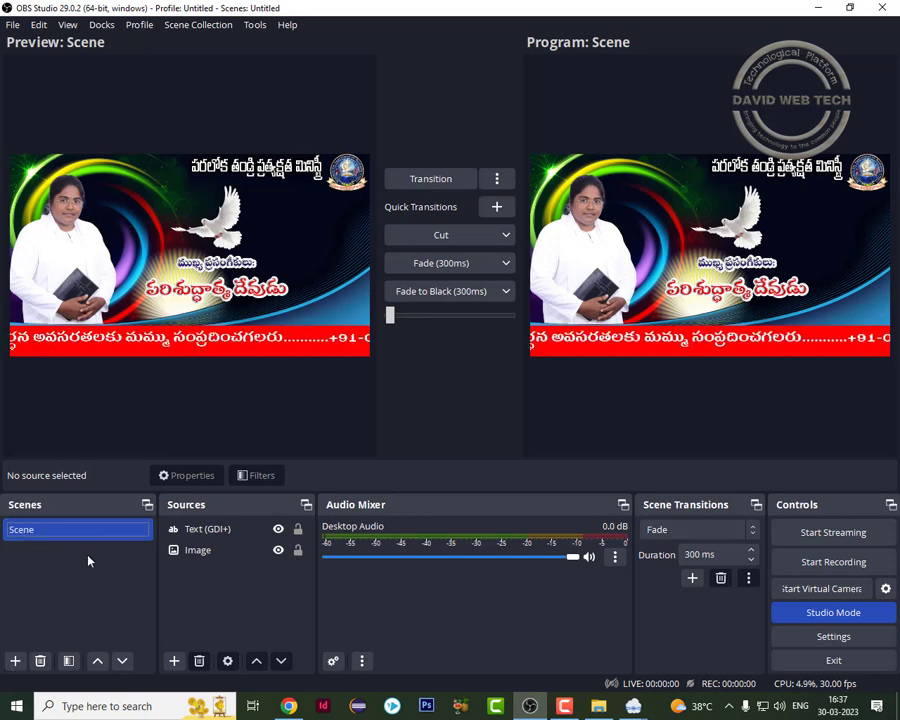
Add a new scene named Bible.
left_click(15, 661)
type("Bible")
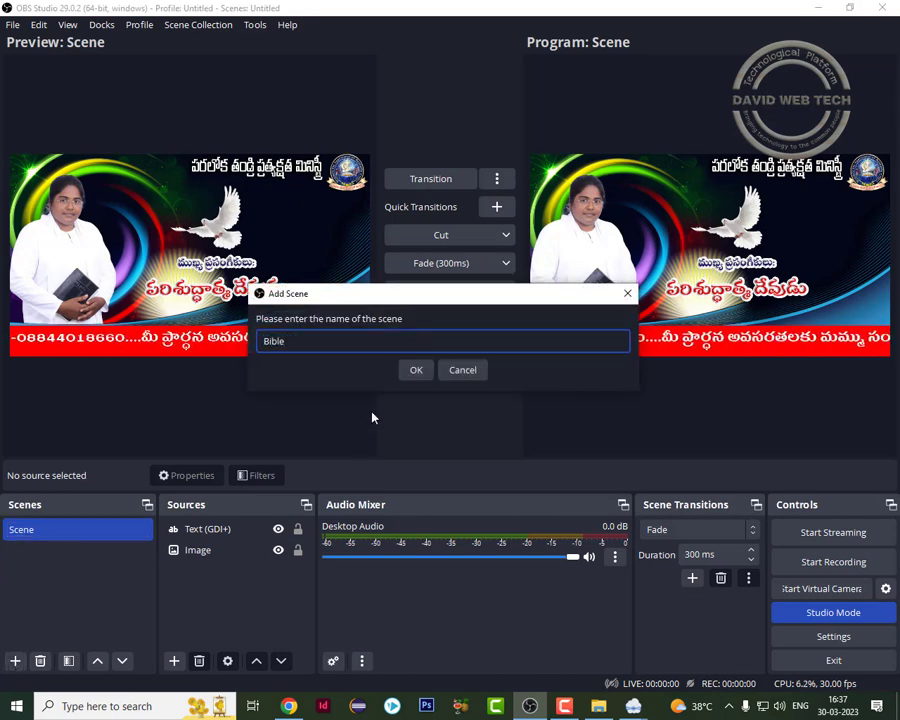
key("Return")
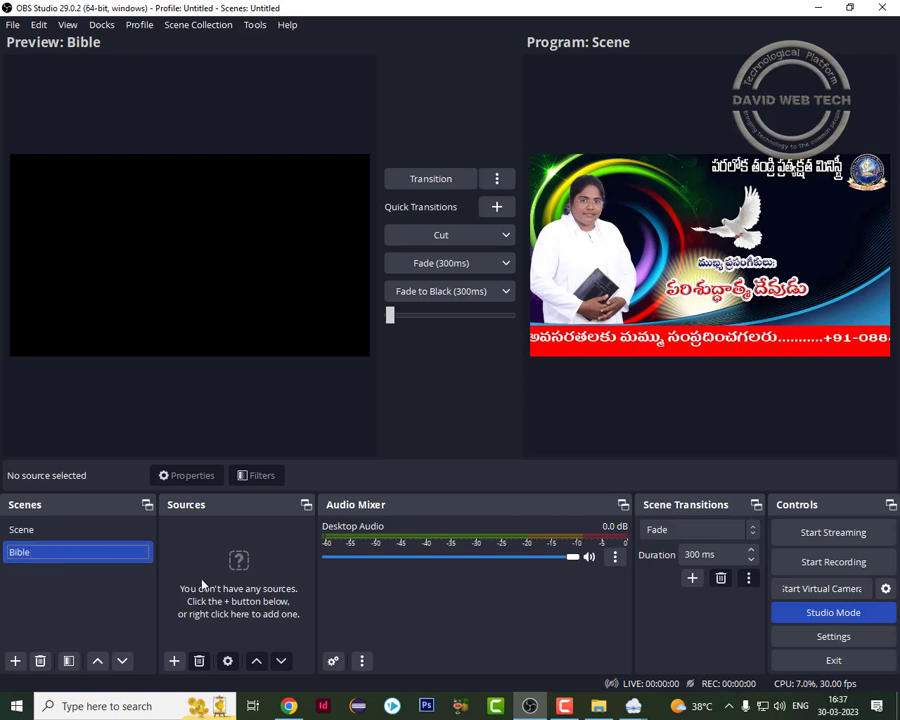
Add a new Window Capture source named Bible verse to the Bible scene, keeping it visible.
left_click(174, 661)
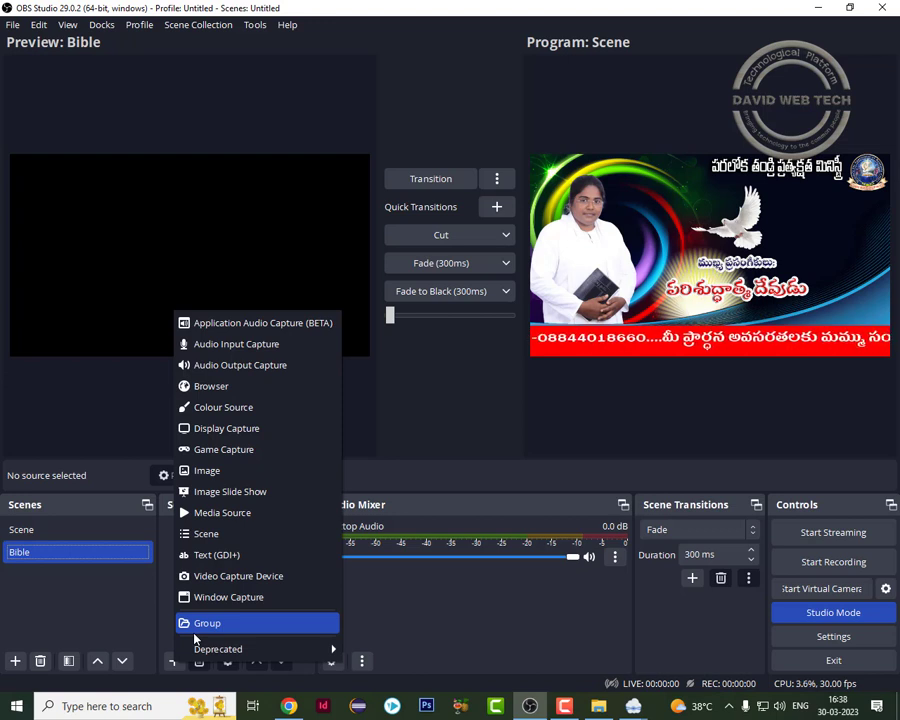
left_click(228, 597)
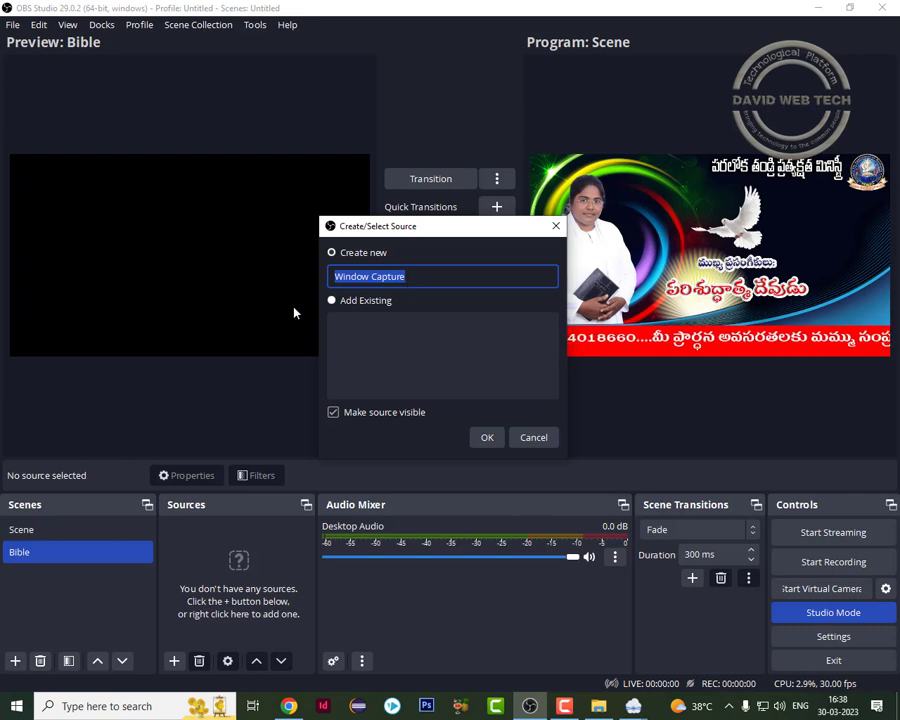
type("Bible verse")
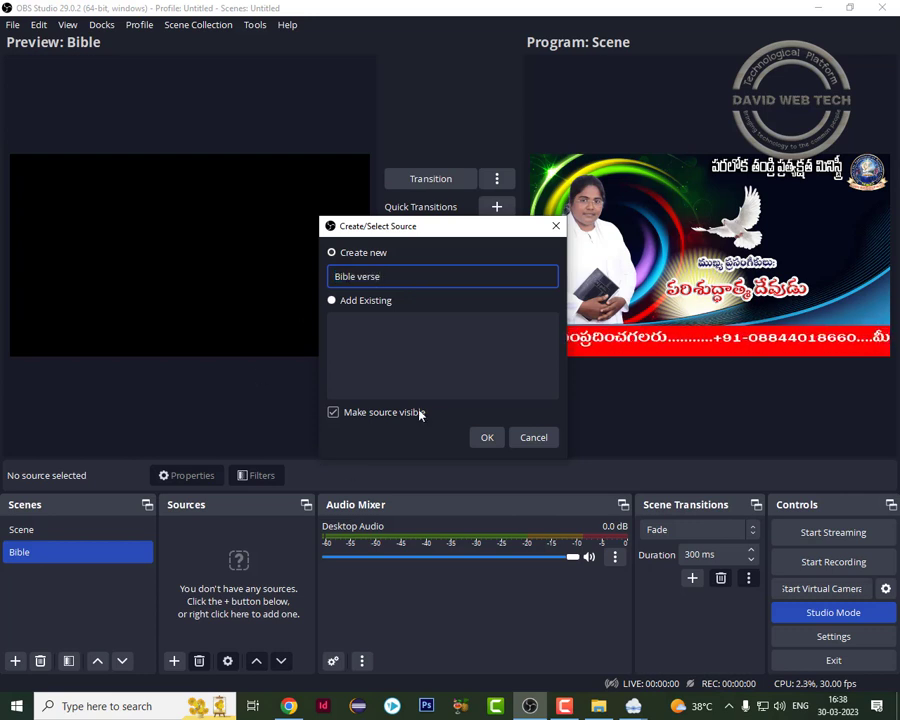
left_click(492, 441)
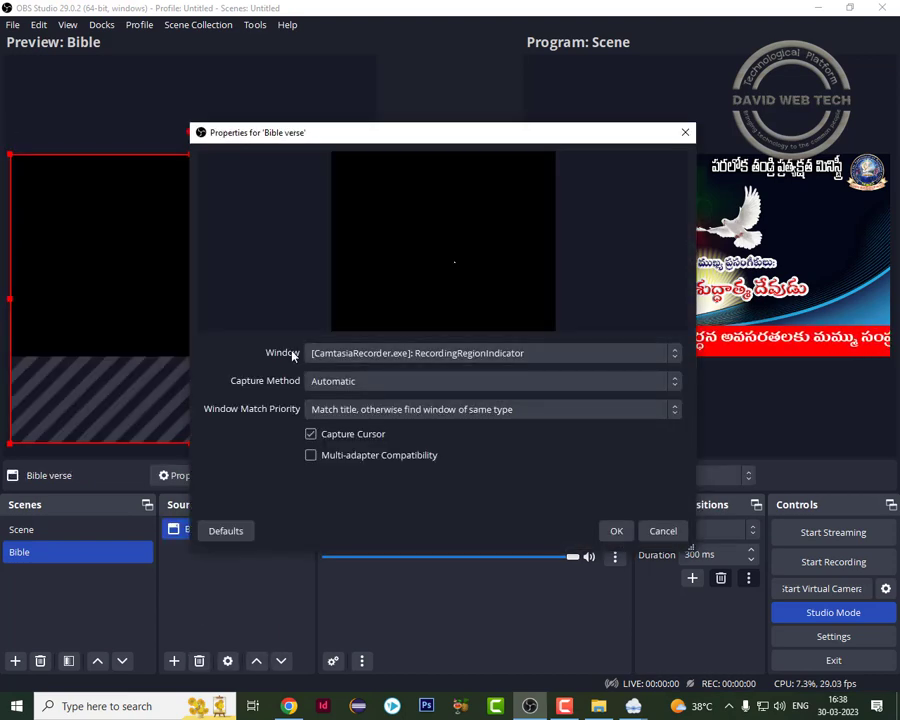
Set the Bible verse source to capture the [SoftProjector.exe]: Form window with cursor capture turned off.
left_click(678, 360)
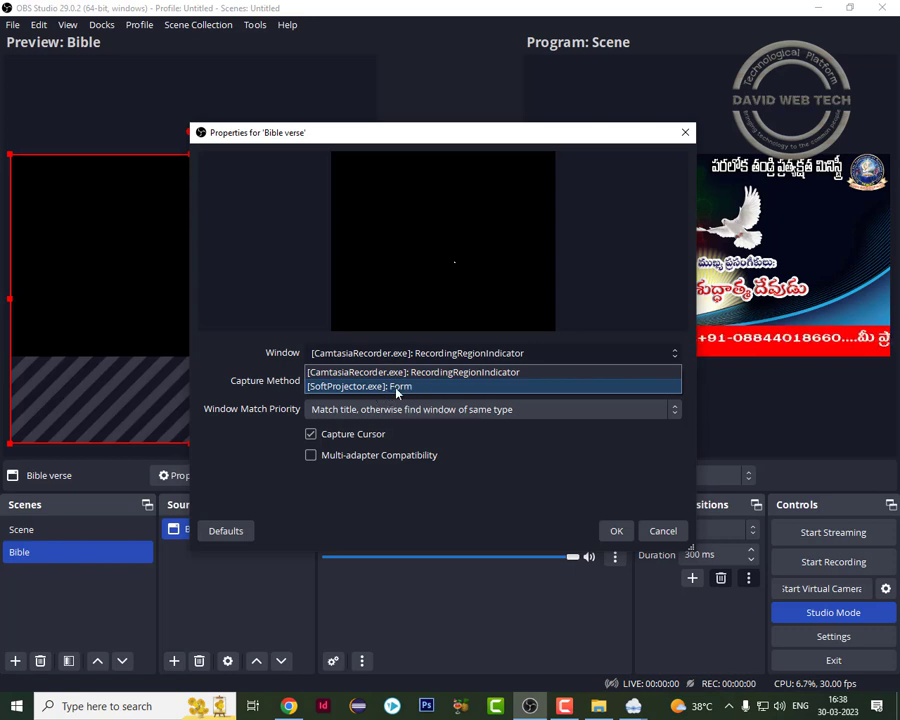
left_click(397, 387)
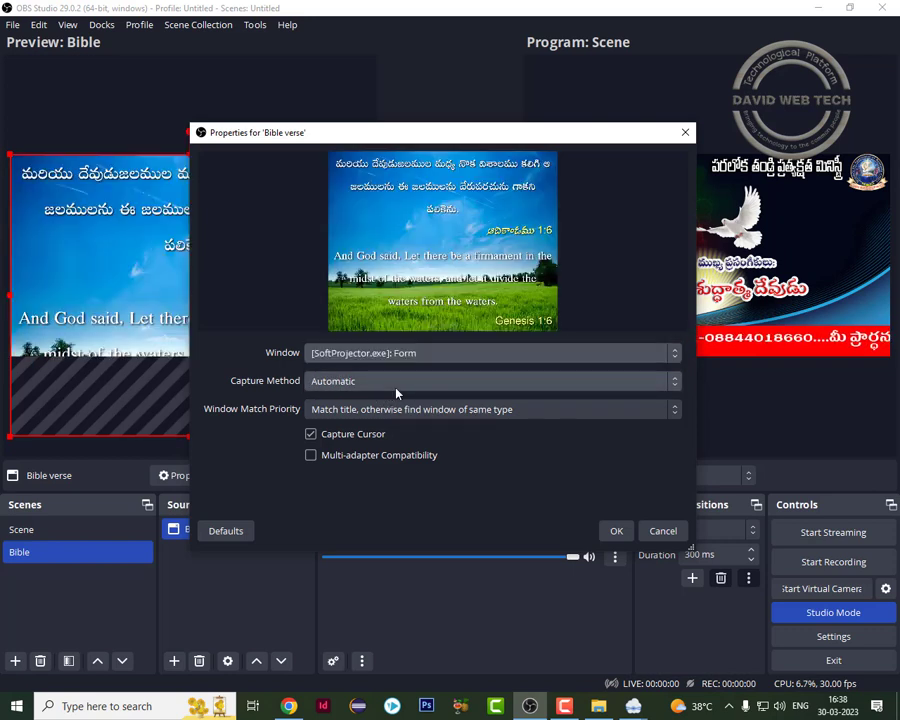
left_click(310, 435)
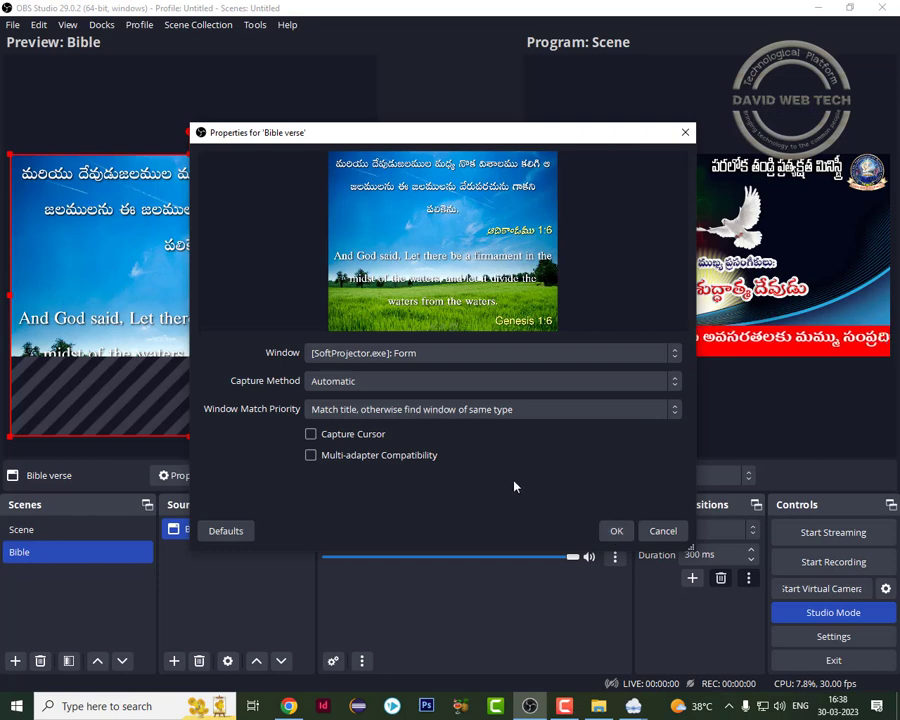
left_click(626, 536)
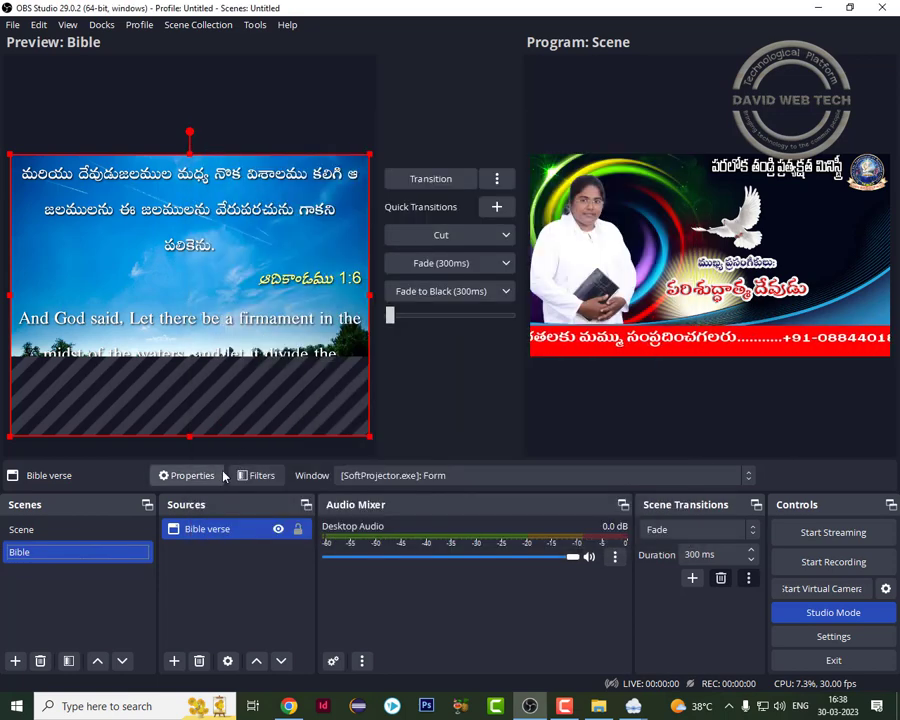
Fit the Bible verse source to the screen, undoing the manual resize, and transition the Bible scene to the program.
left_click_drag(189, 432, 185, 361)
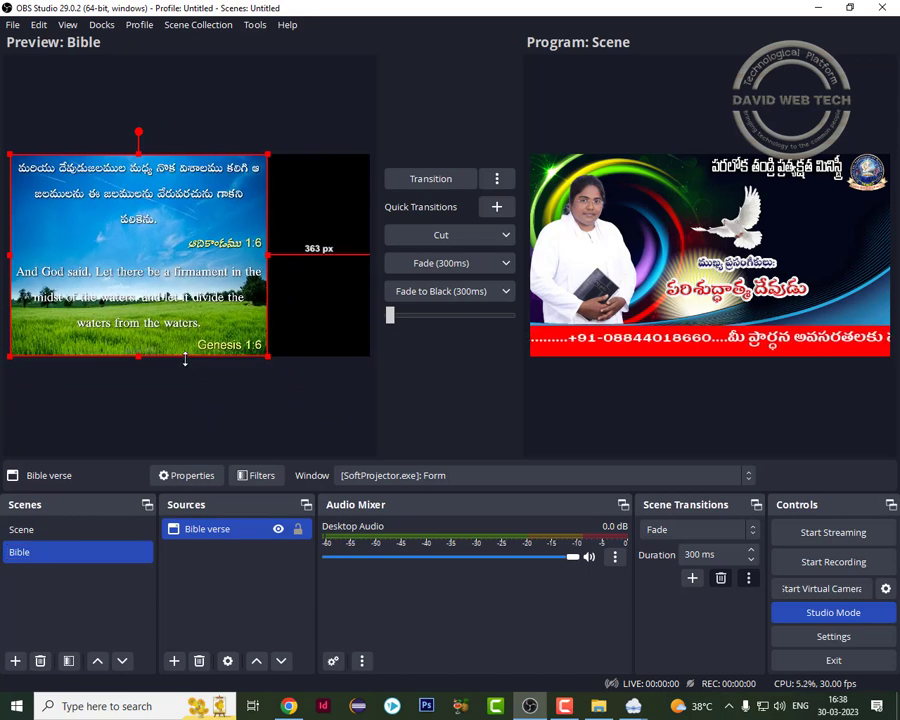
key("ctrl+z")
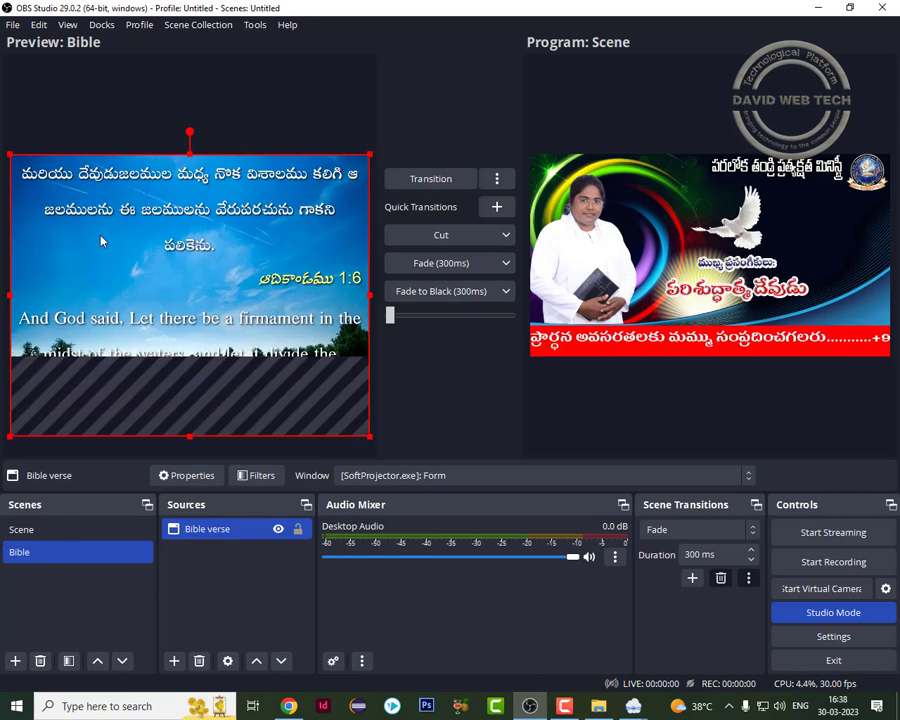
right_click(101, 240)
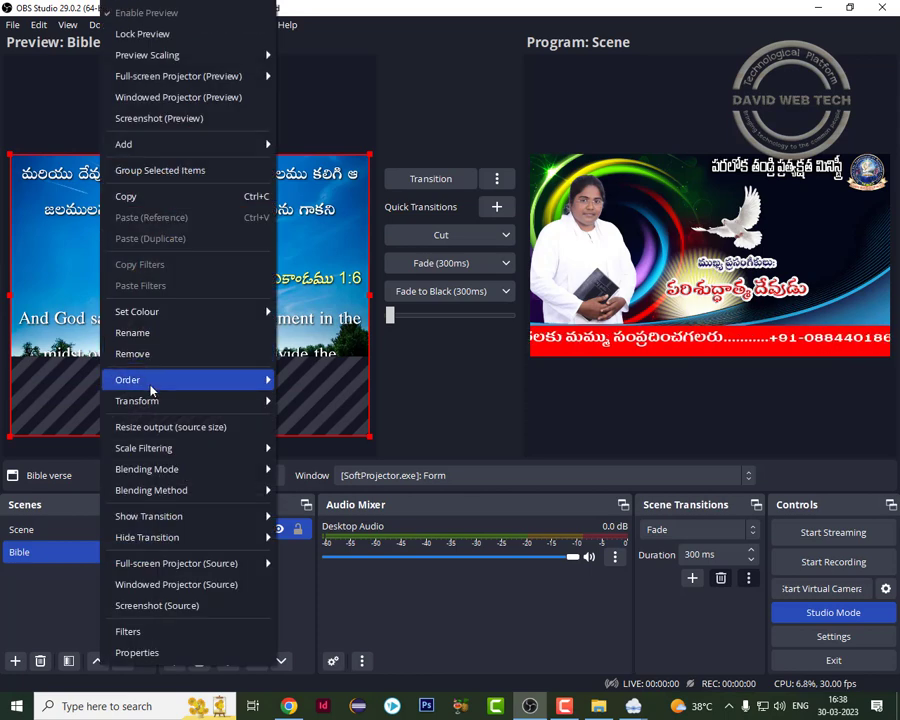
mouse_move(122, 404)
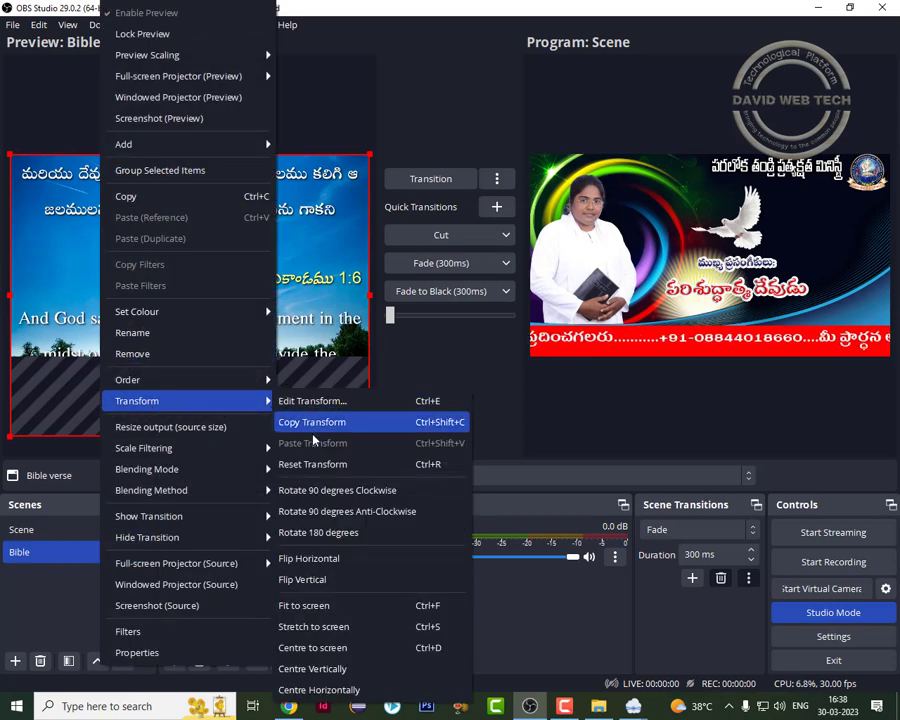
left_click(310, 610)
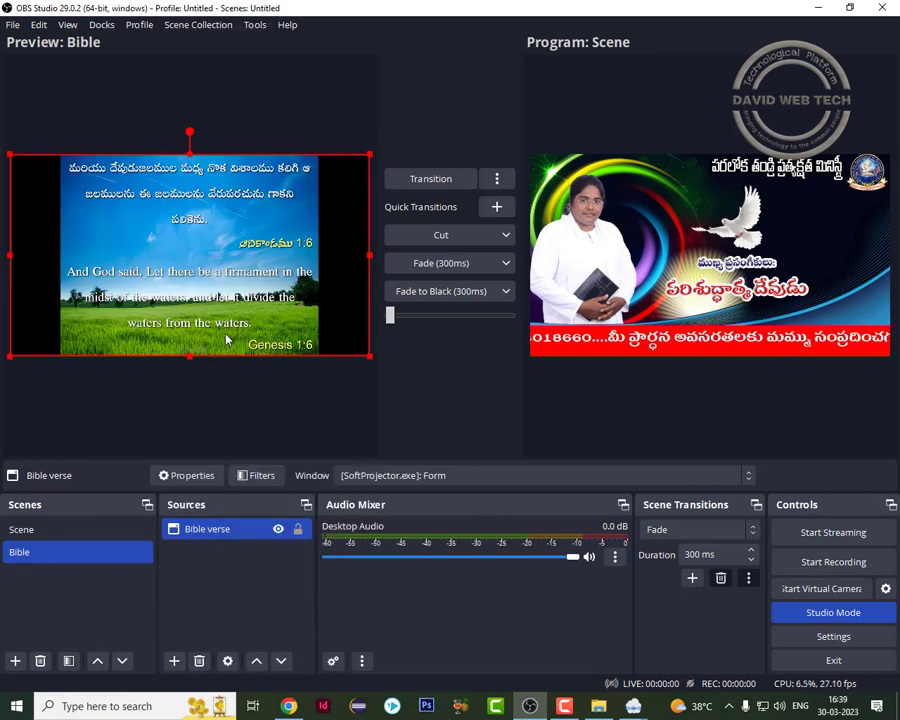
left_click(433, 182)
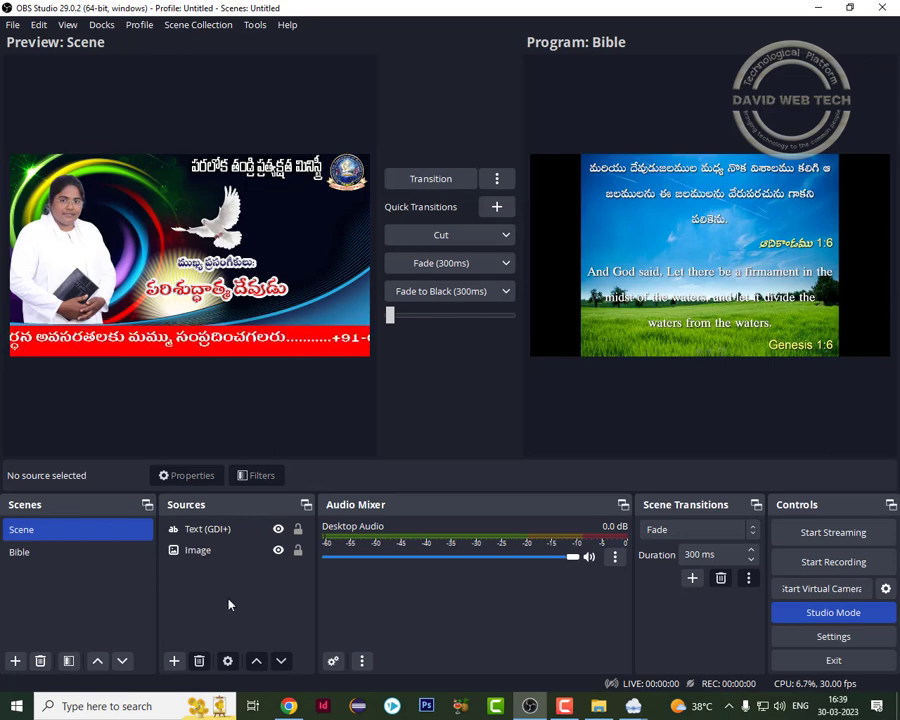
Examine the Scene and Bible scenes by loading each in turn into the preview, ending on Bible.
left_click(70, 554)
left_click(70, 554)
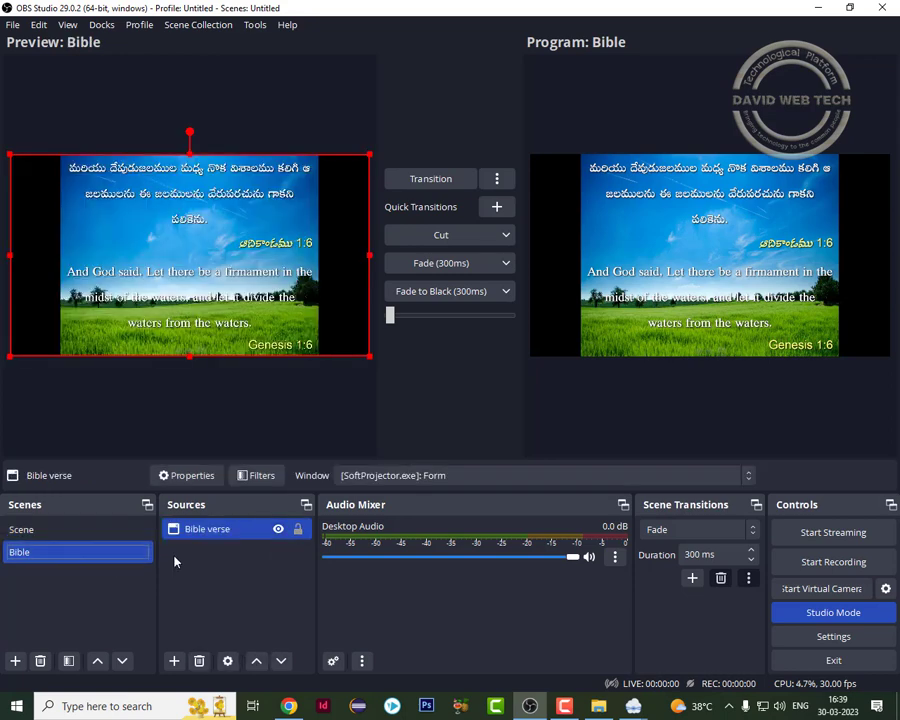
left_click(40, 529)
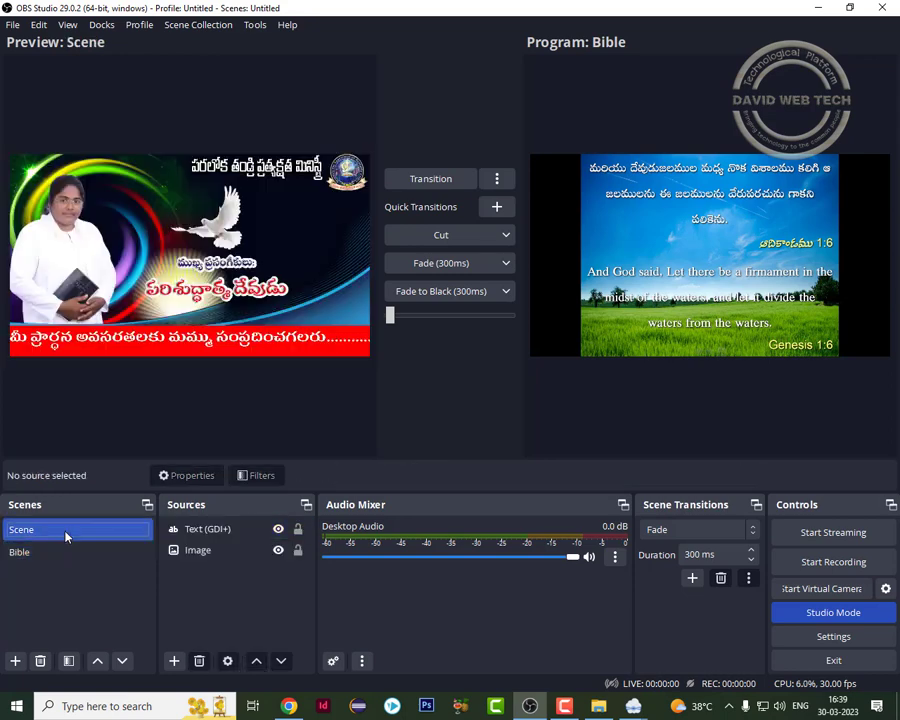
left_click(199, 553)
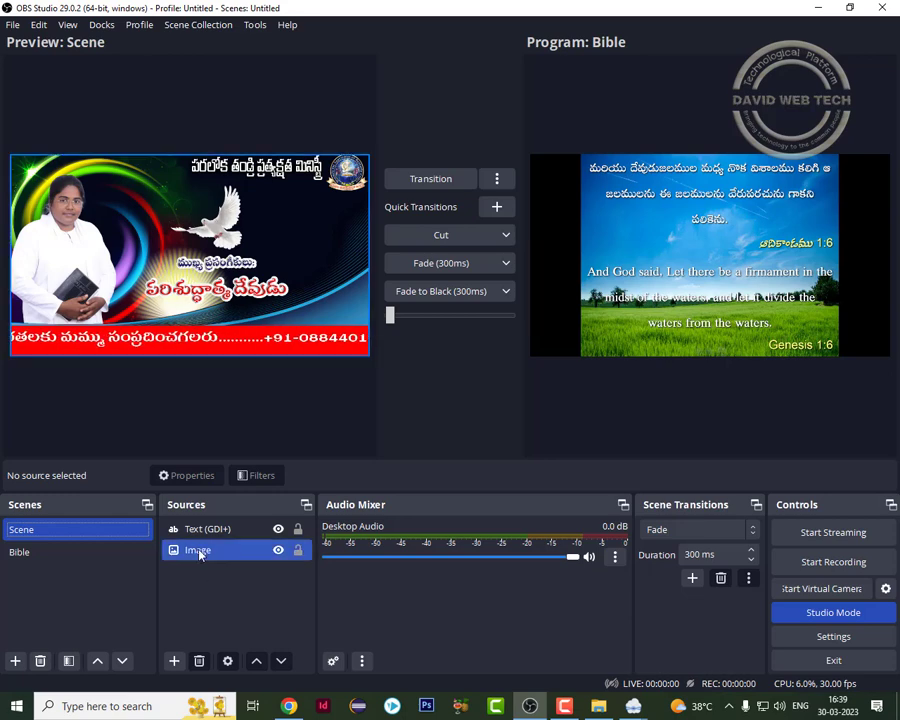
left_click(342, 426)
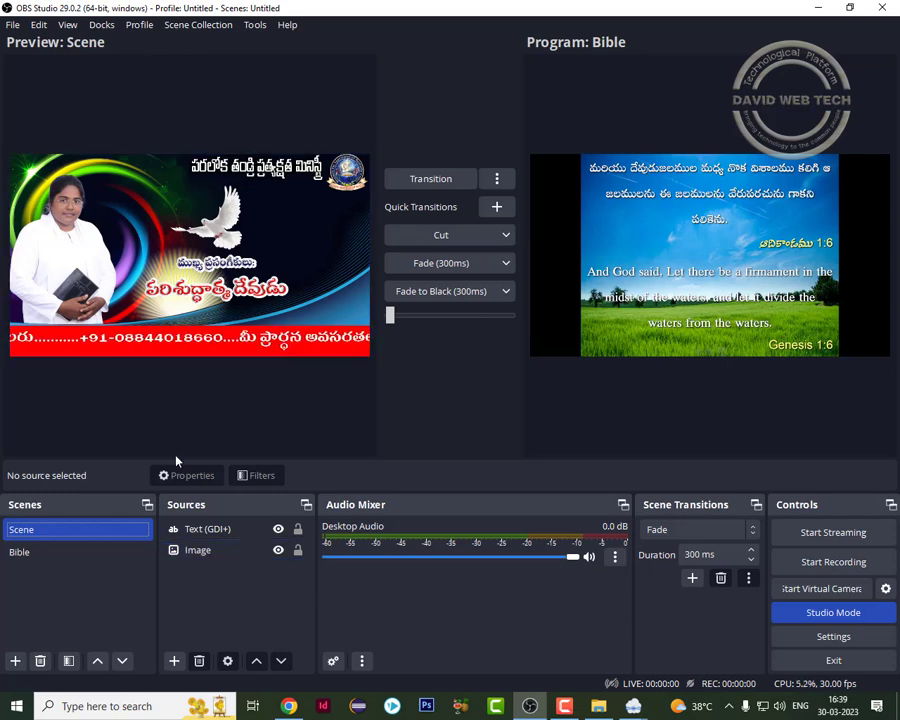
left_click(67, 557)
left_click(40, 529)
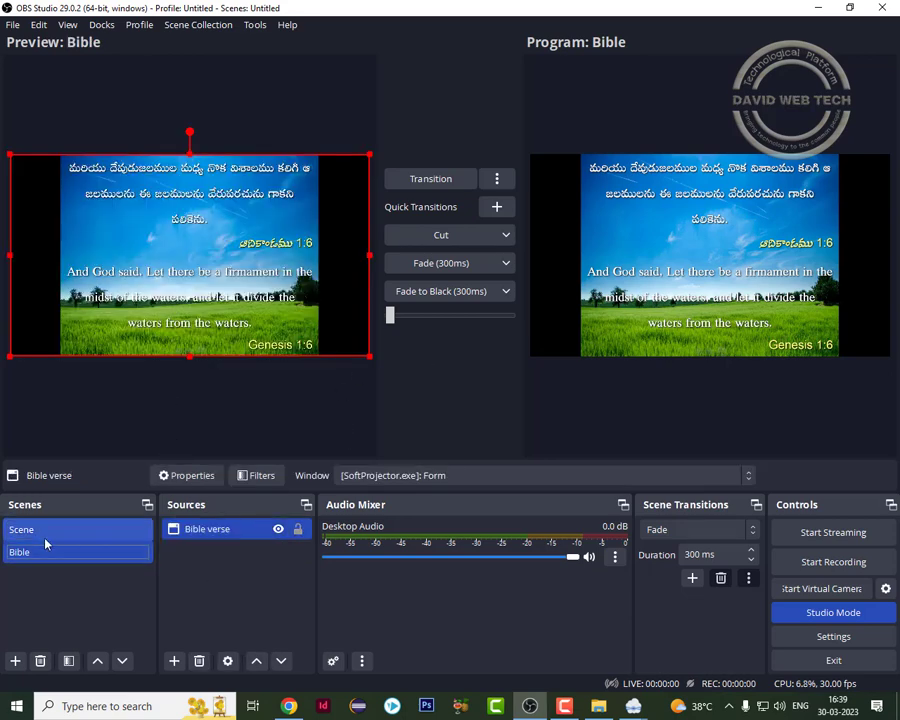
left_click(37, 556)
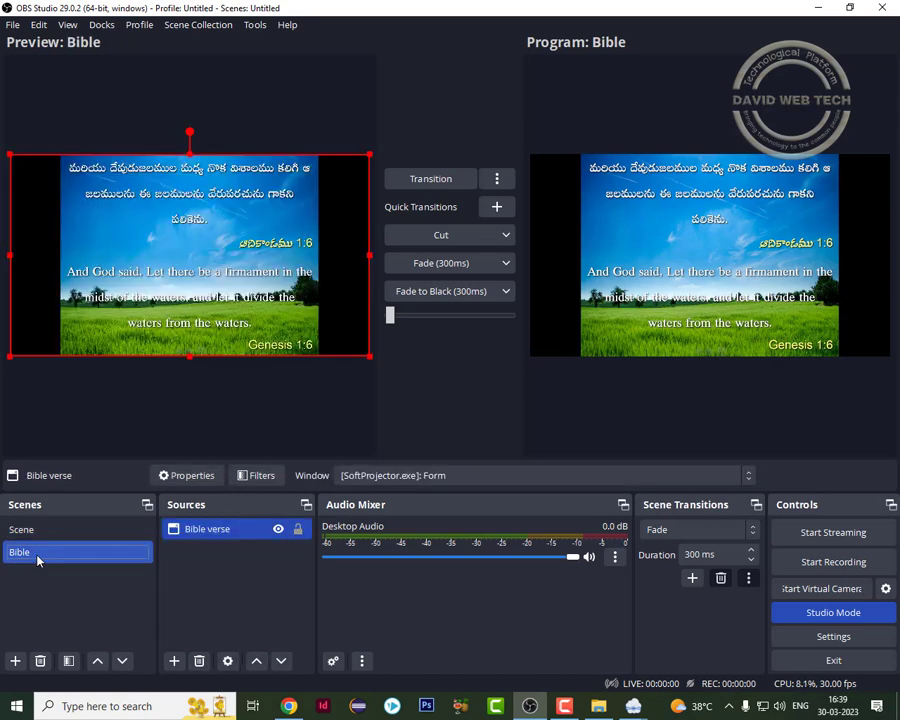
left_click(38, 531)
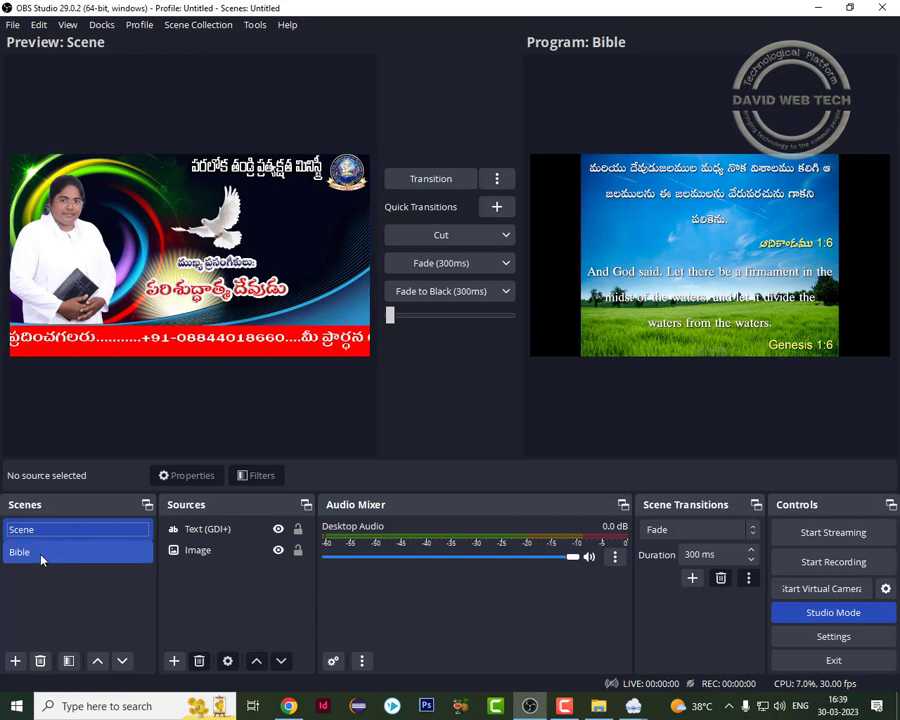
left_click(40, 558)
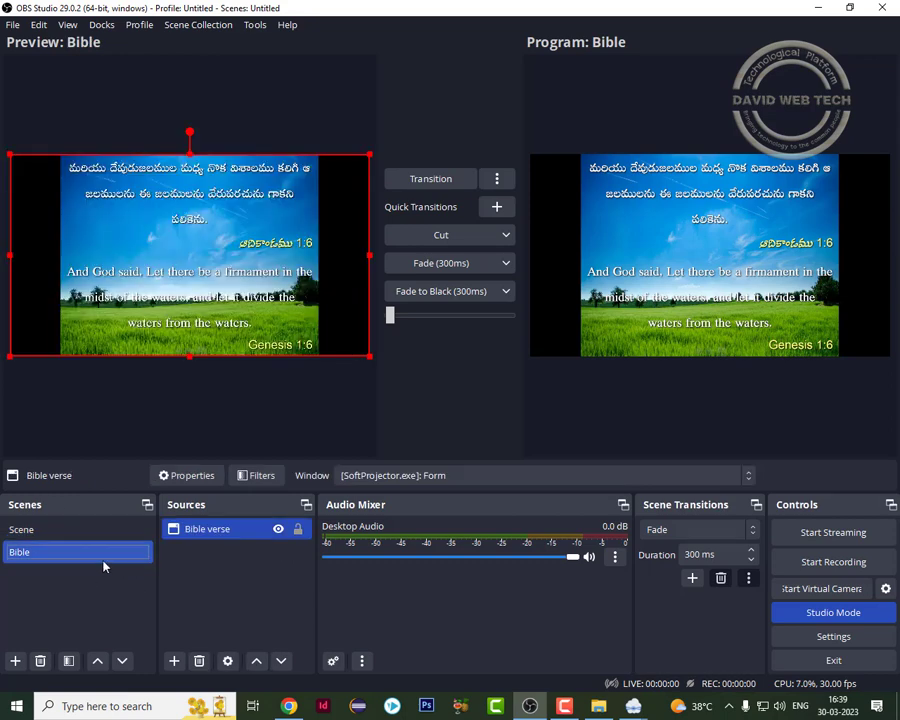
left_click(42, 530)
left_click(50, 550)
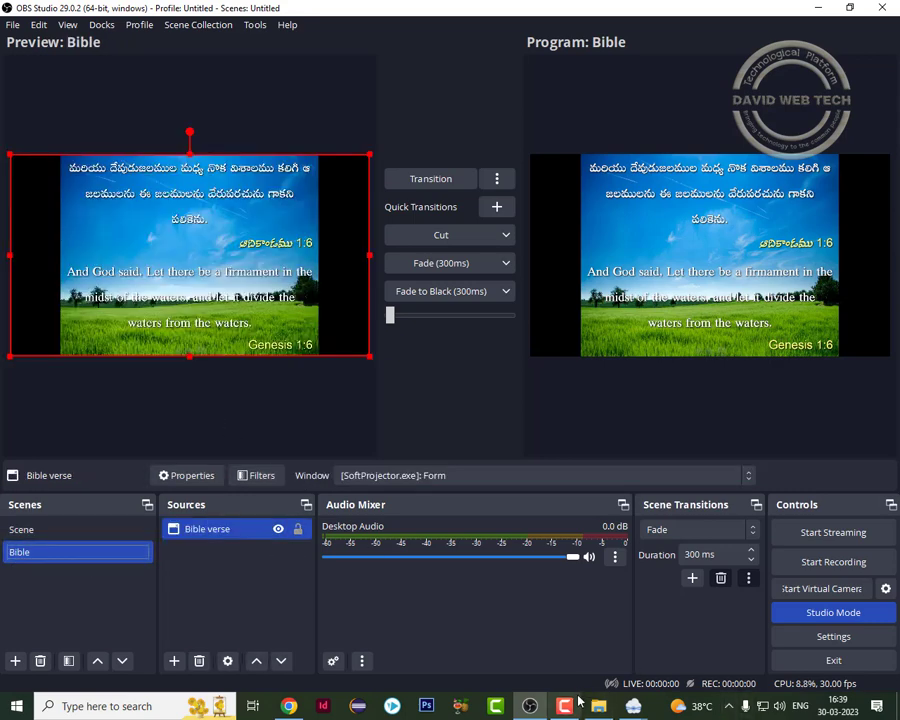
Switch to SoftProjector, project మత్తయి సువార్త (Matthew) 5:1 and minimize the control window.
left_click(633, 705)
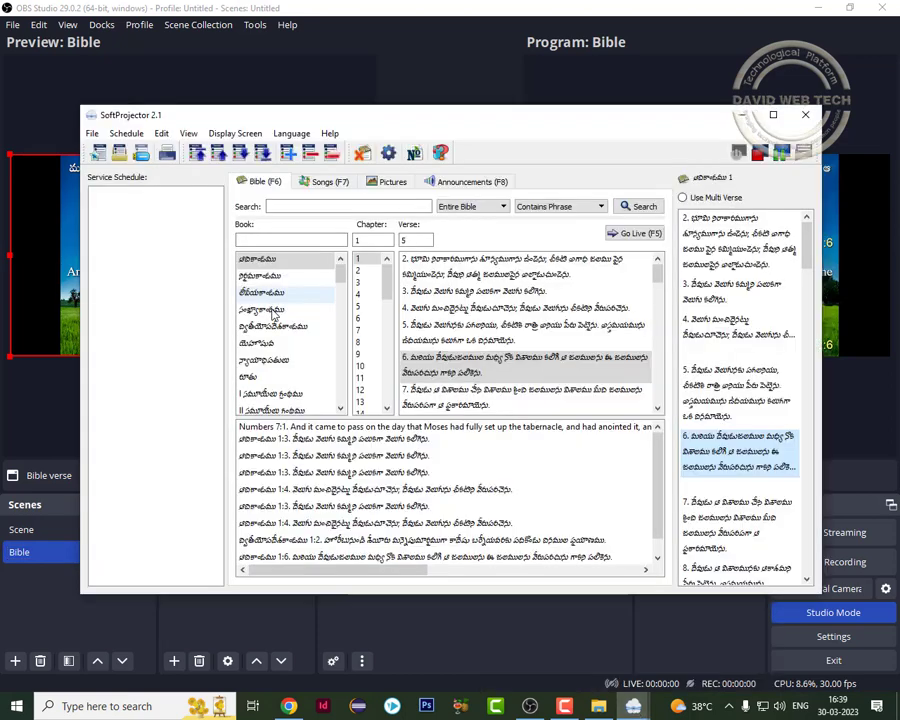
left_click(339, 346)
left_click(280, 343)
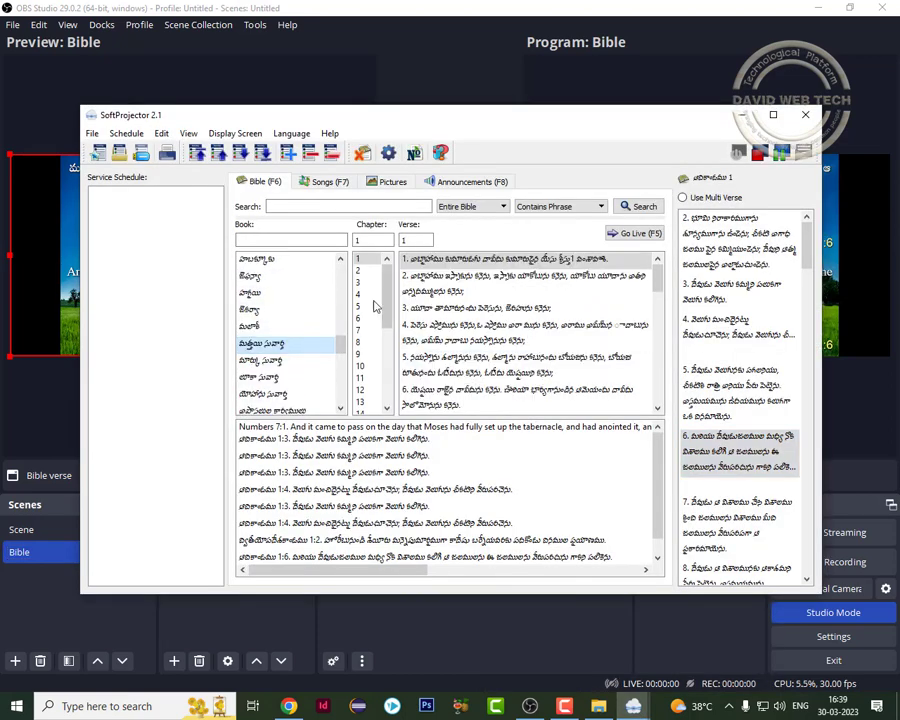
left_click(358, 306)
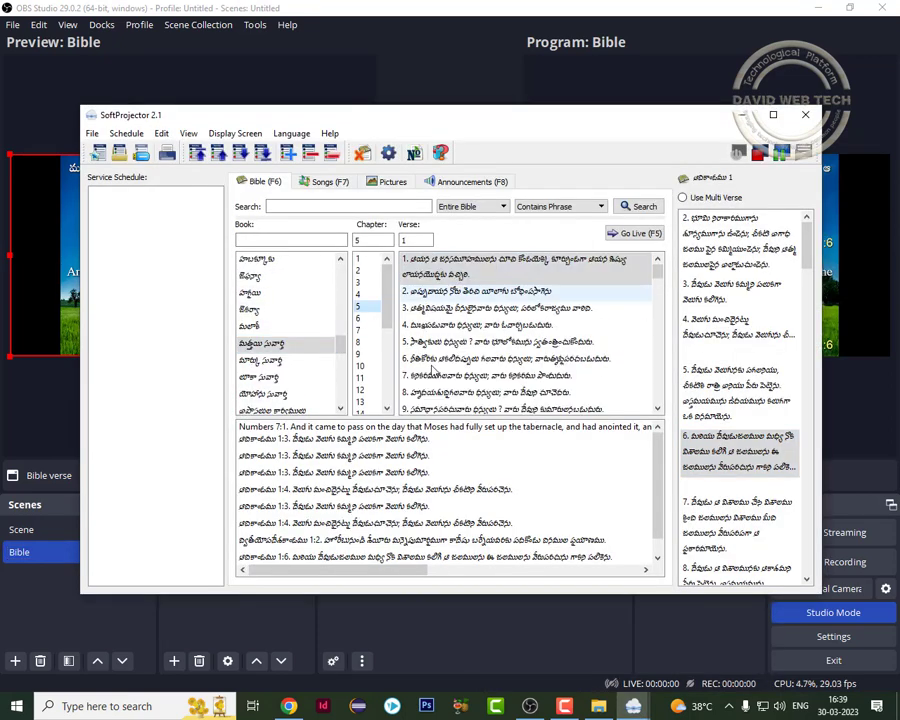
double_click(468, 275)
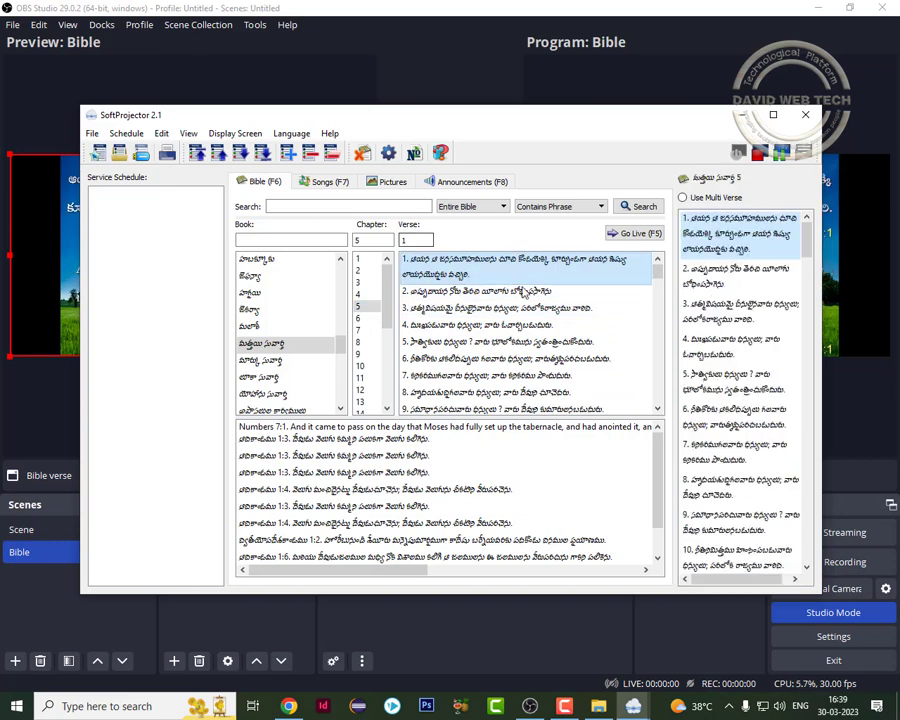
left_click(745, 117)
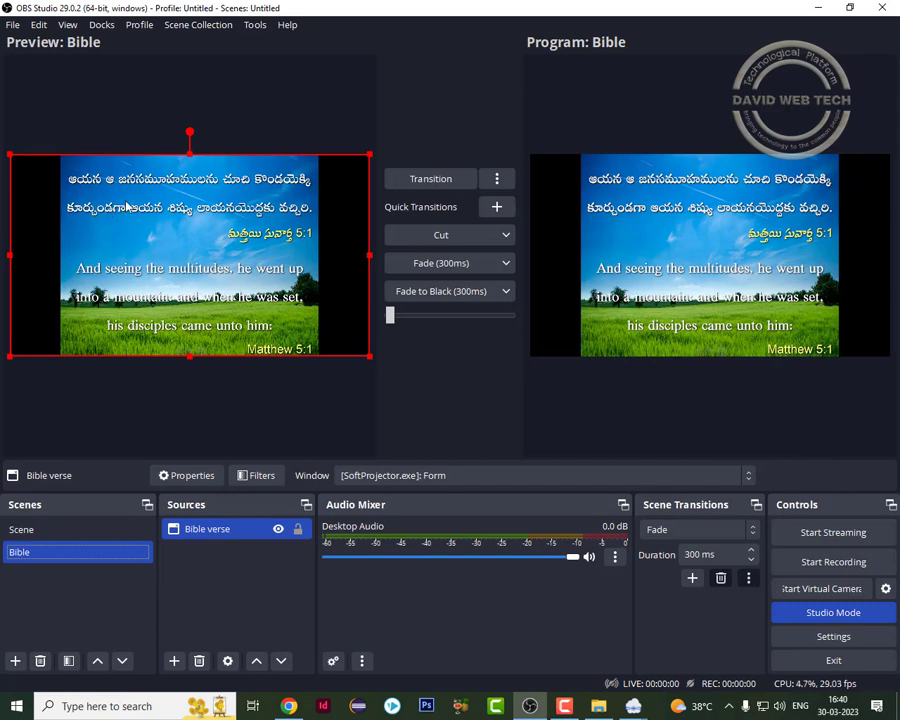
Alternate the preview between Scene and Bible, and minimize OBS Studio to view the full-screen verse.
left_click(52, 533)
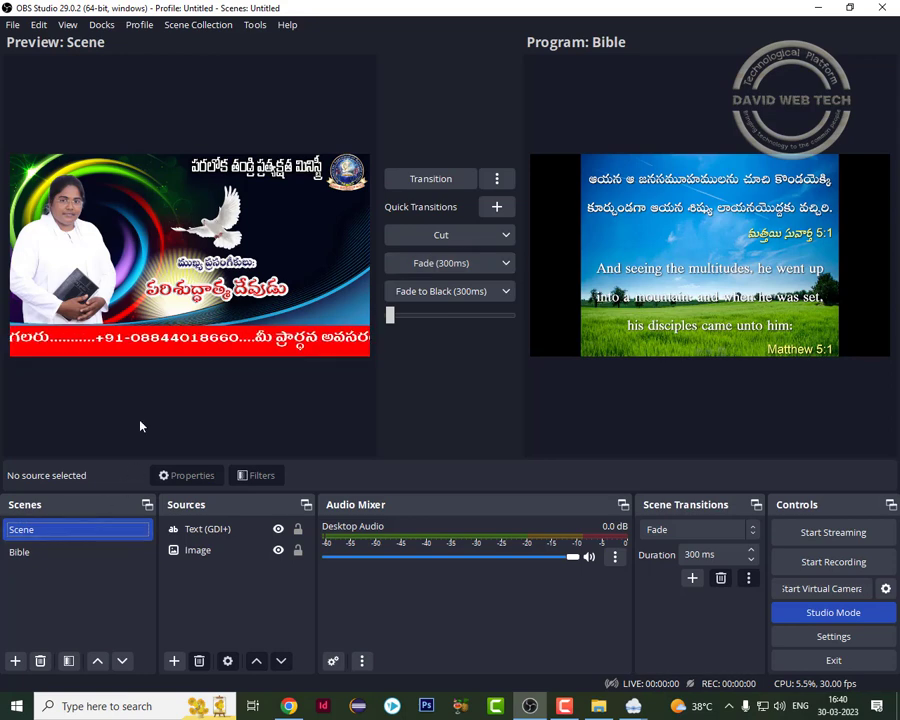
left_click(26, 551)
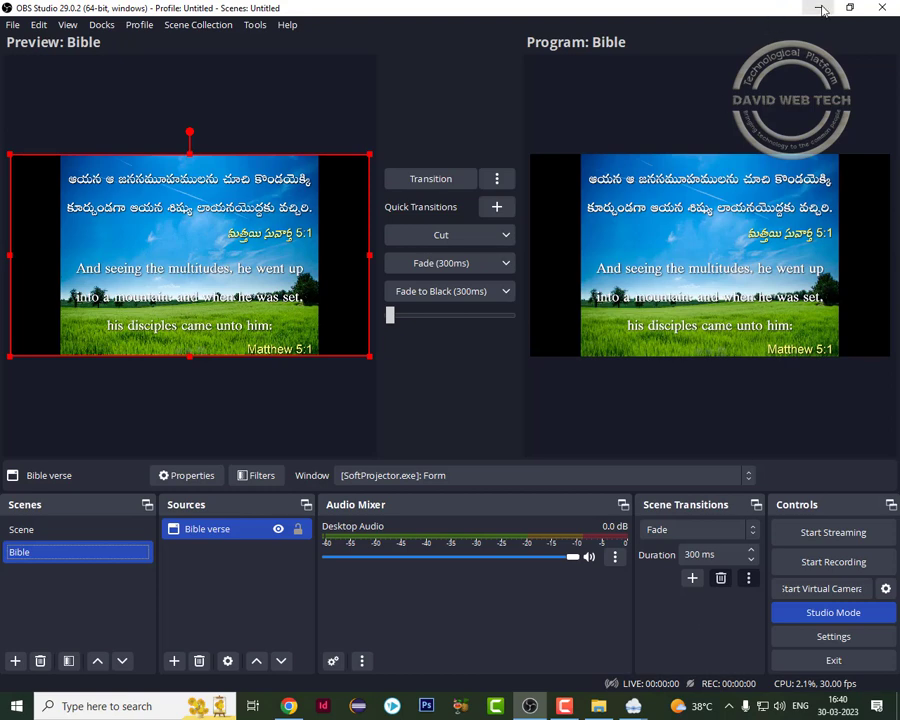
left_click(38, 540)
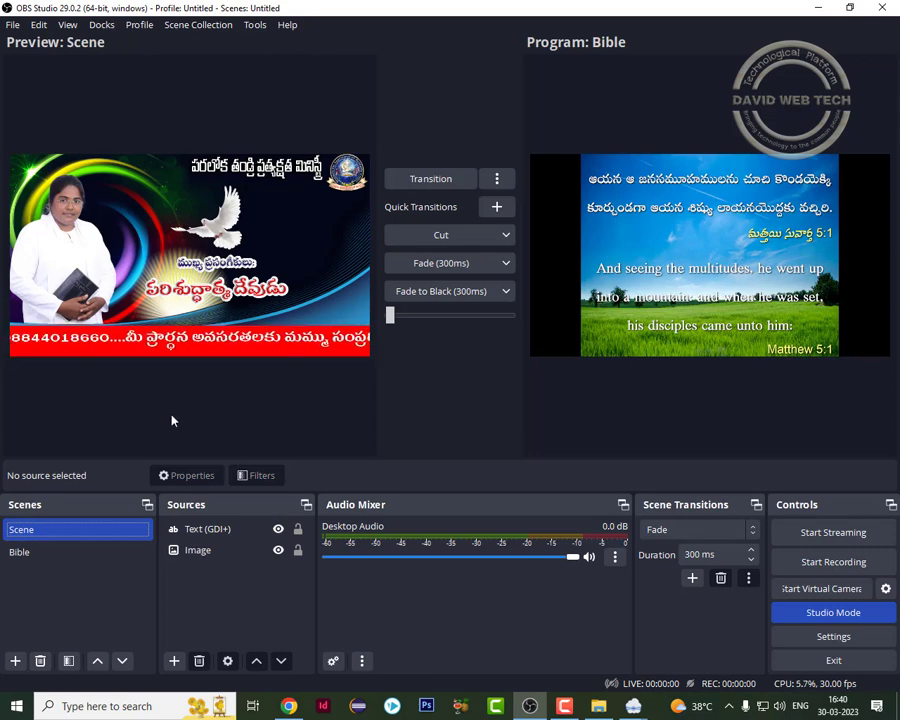
left_click(59, 558)
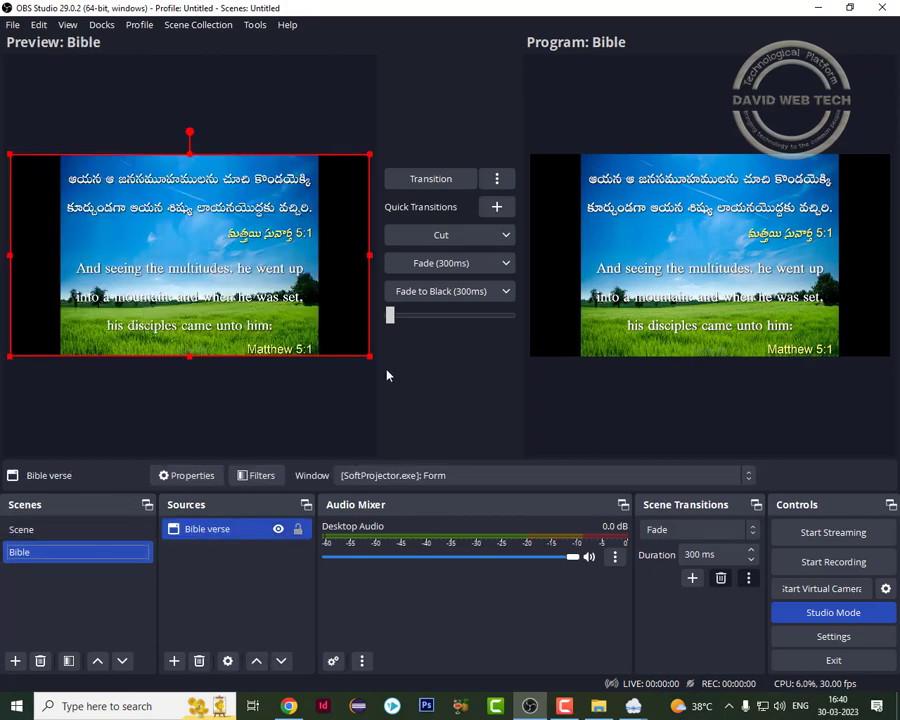
left_click(818, 7)
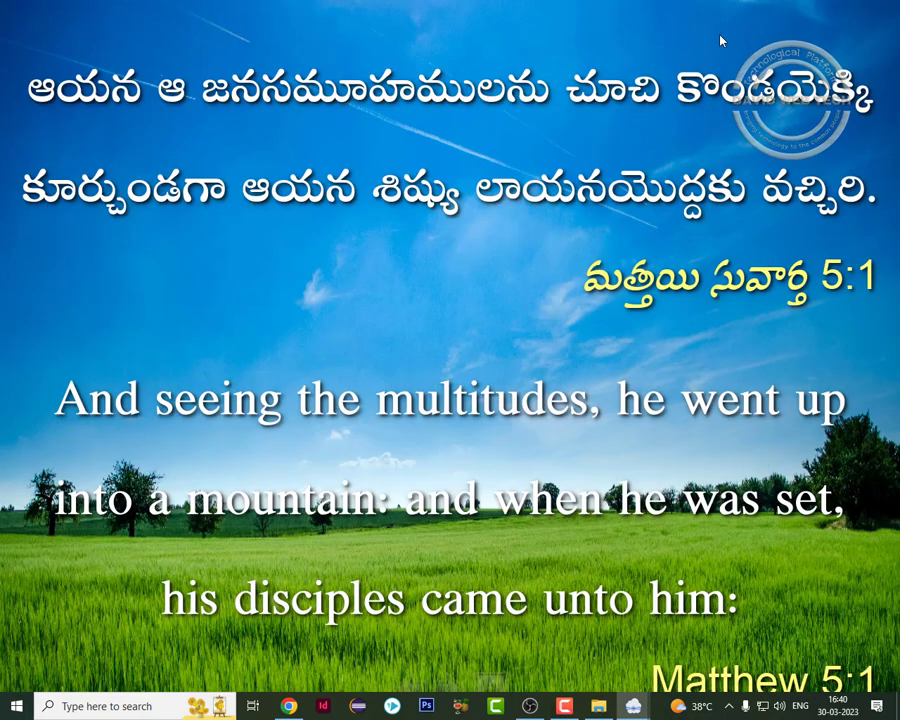
Bring up the SoftProjector 2.1 control window over the projected verse and close it.
mouse_move(633, 703)
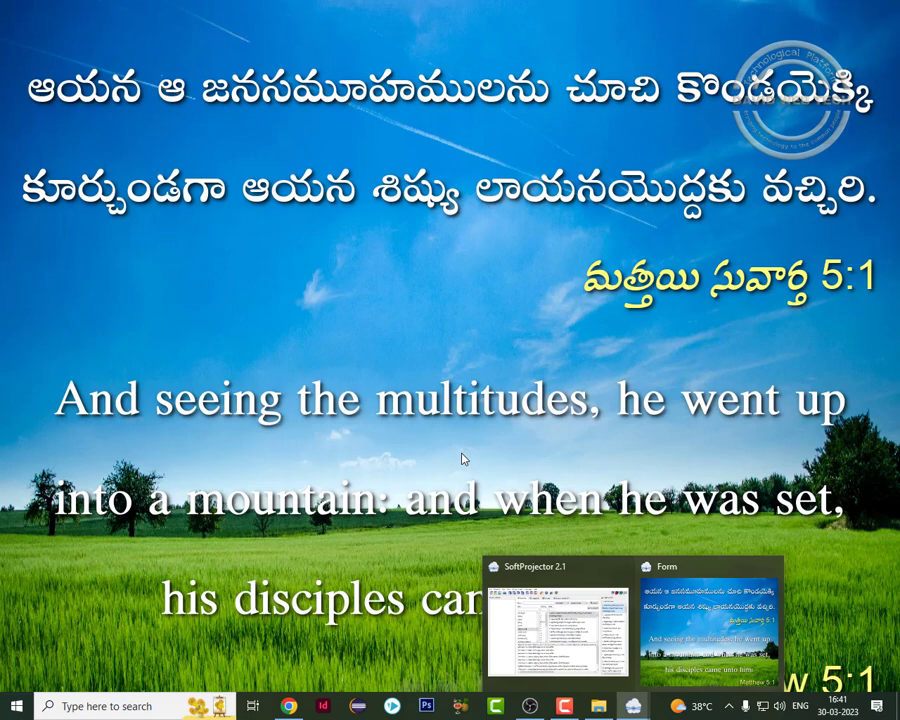
left_click(557, 625)
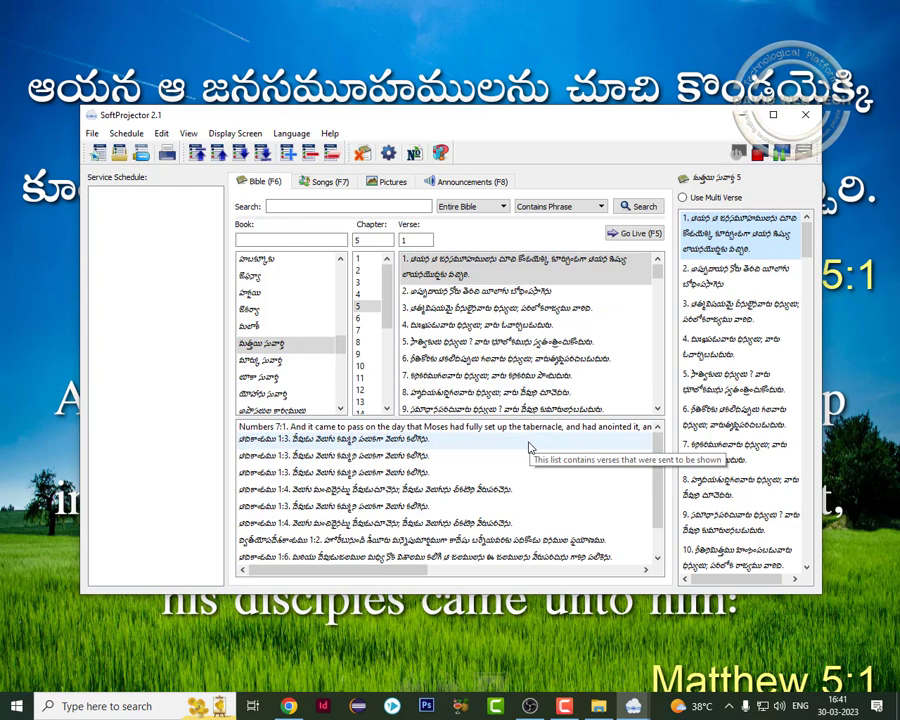
left_click(805, 114)
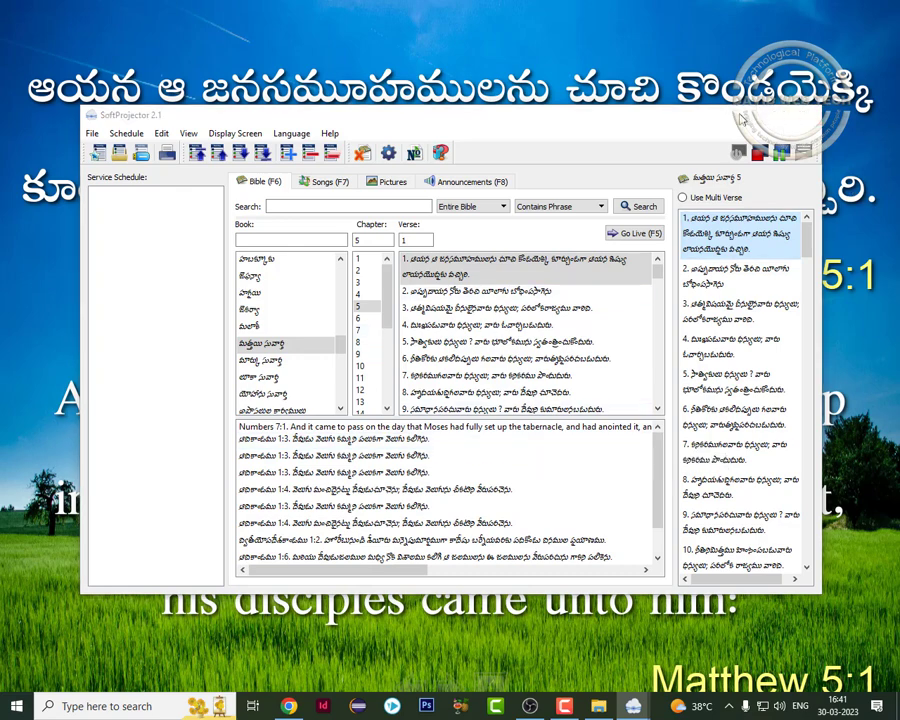